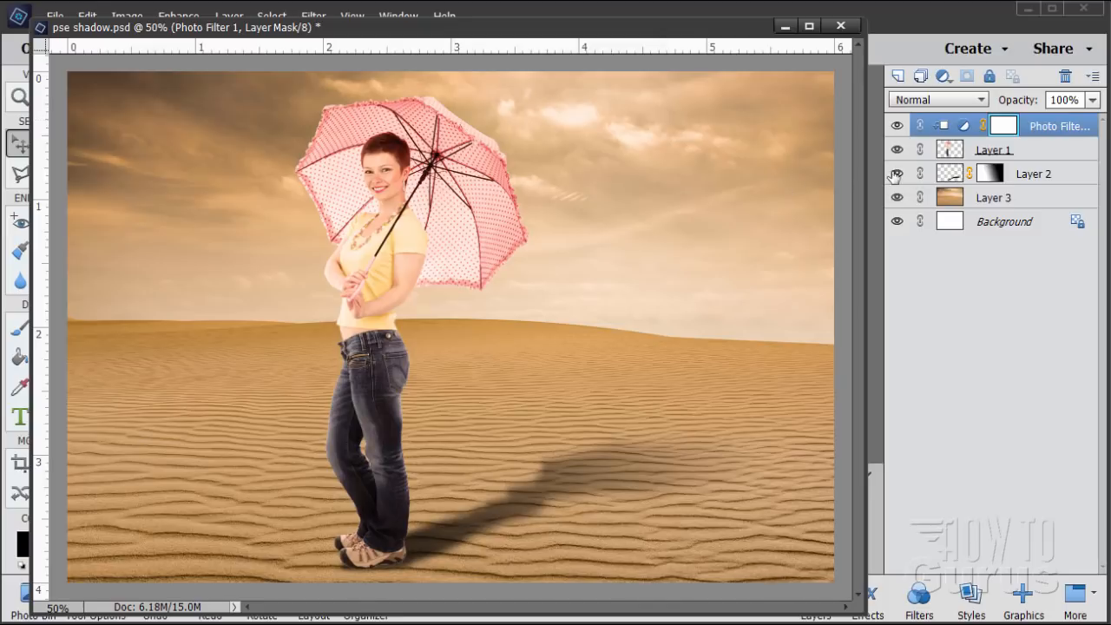
Step: Hide the photo filter, Layer 2 and Layer 3, and make the woman's Layer 1 active
click(897, 125)
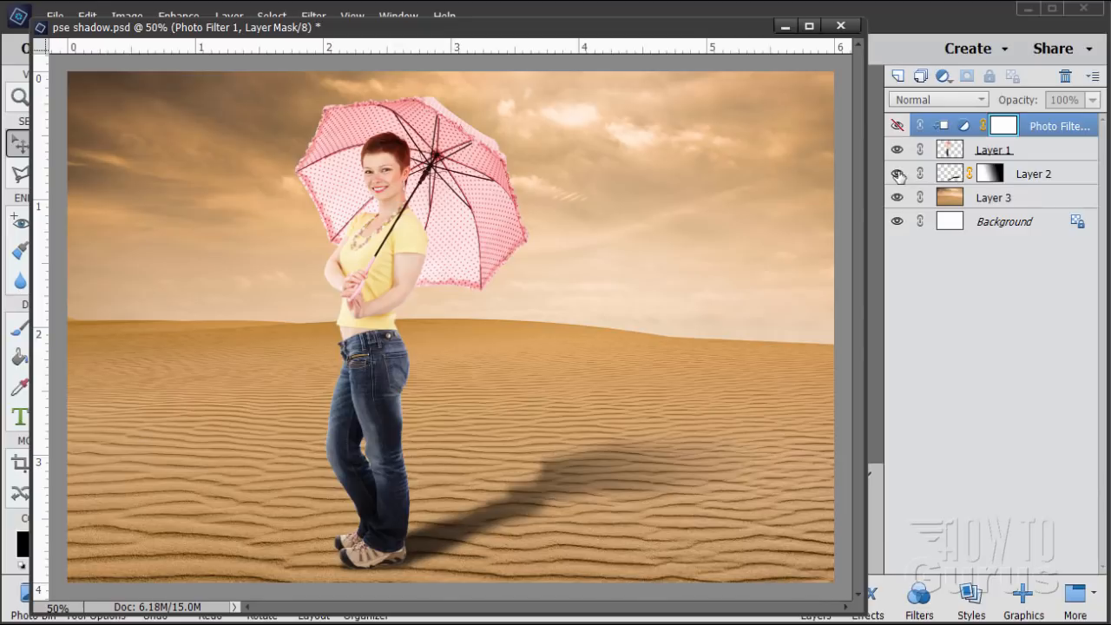
click(898, 174)
click(897, 198)
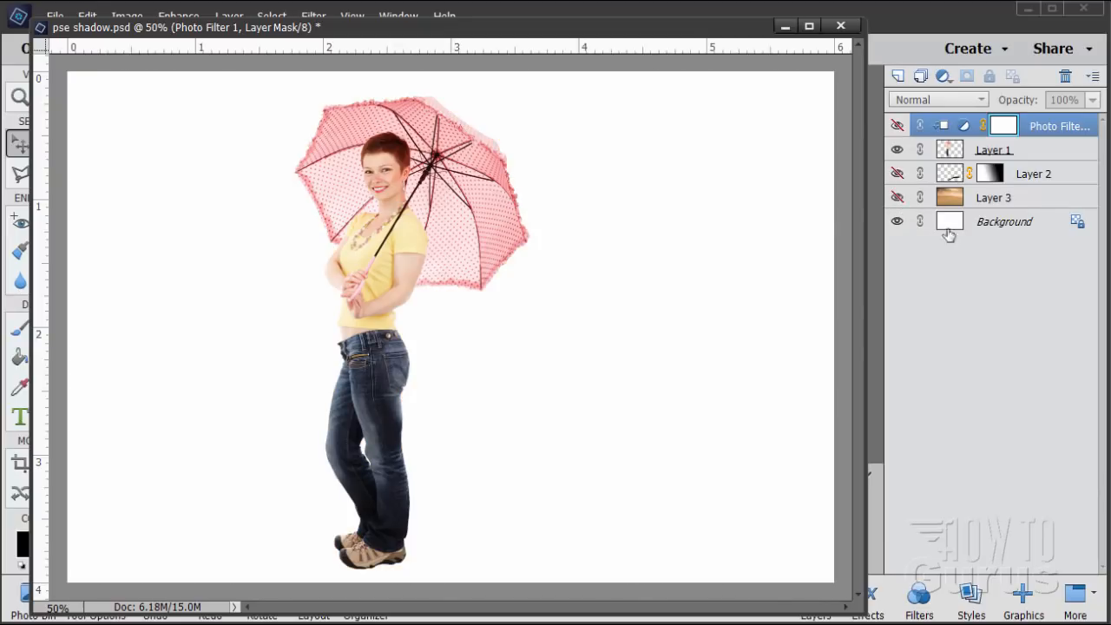
click(948, 149)
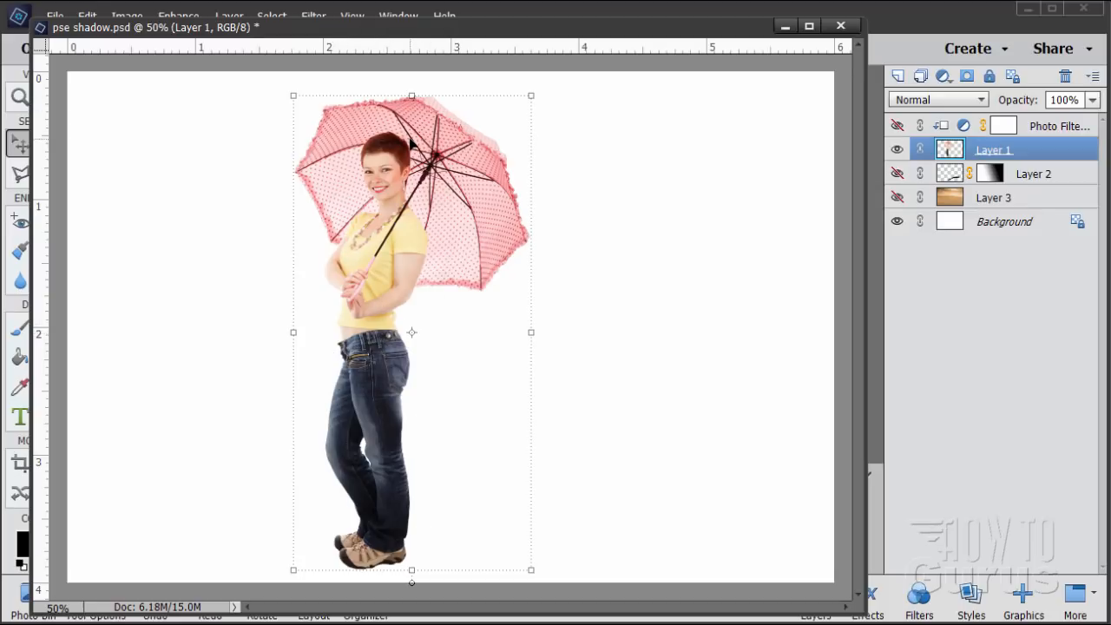
Step: Try a drop shadow on Layer 1 with 169° lighting angle, 24 px size, 227 px distance and 100% opacity, and cancel it
drag(405, 32, 408, 44)
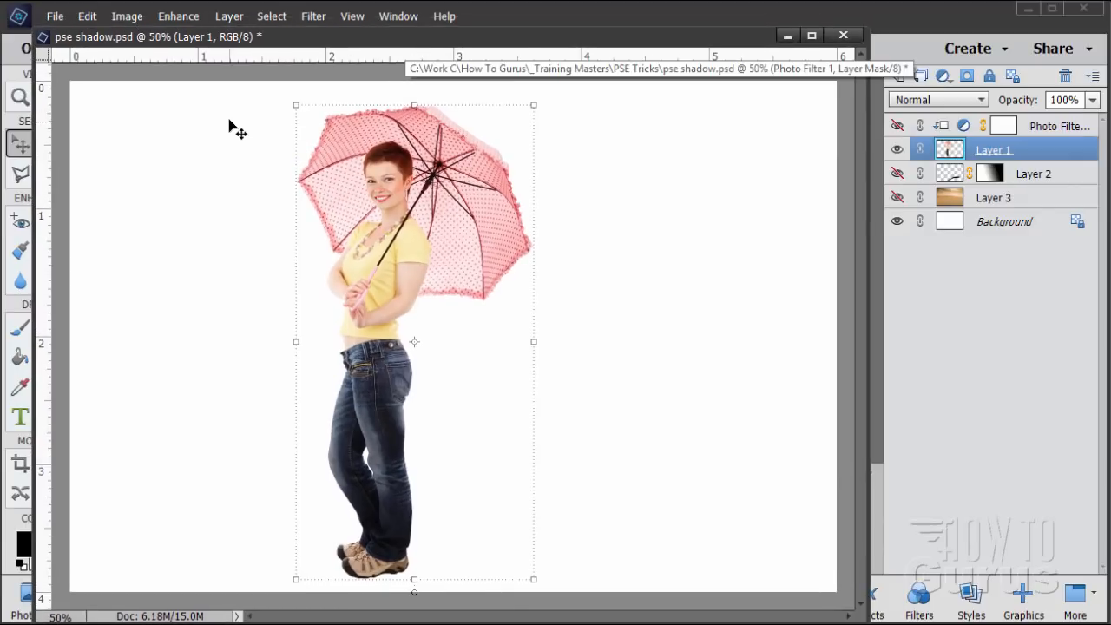
click(227, 16)
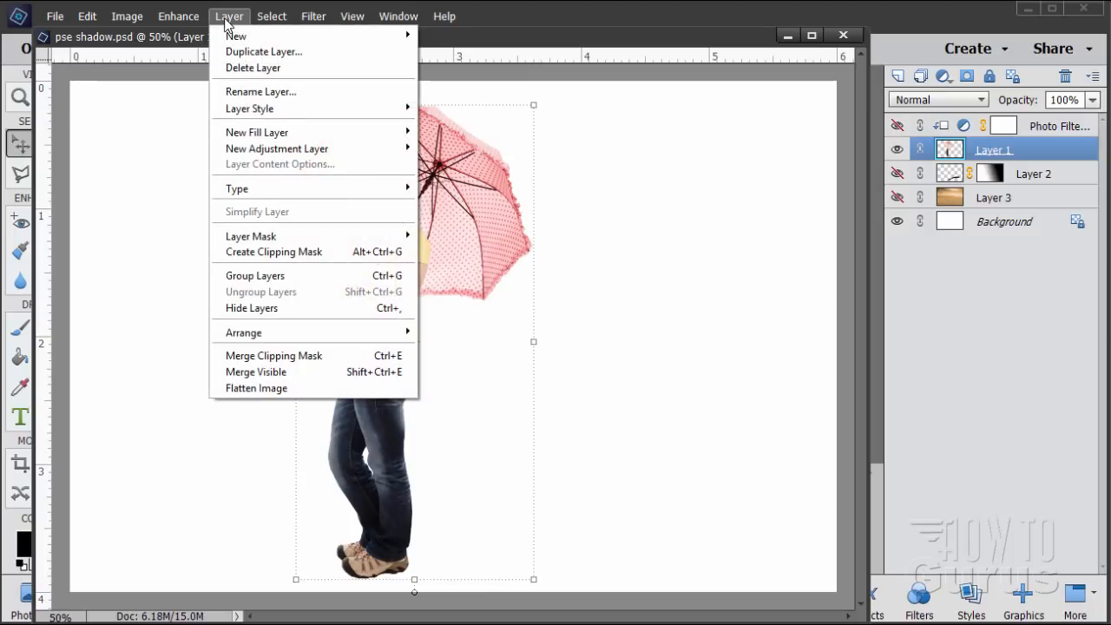
mouse_move(231, 111)
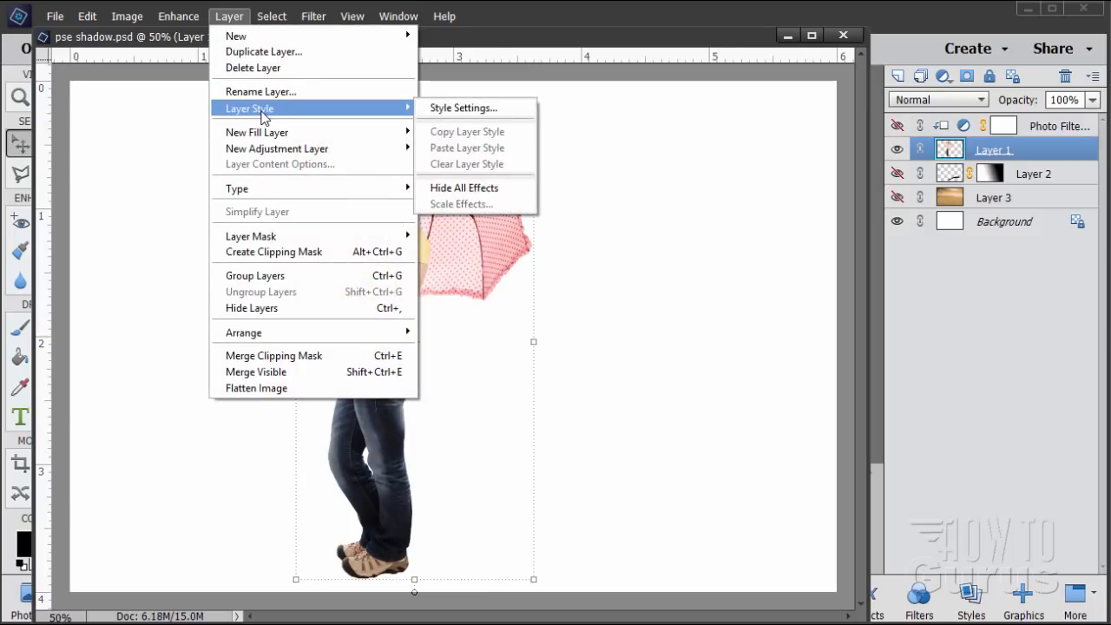
click(452, 108)
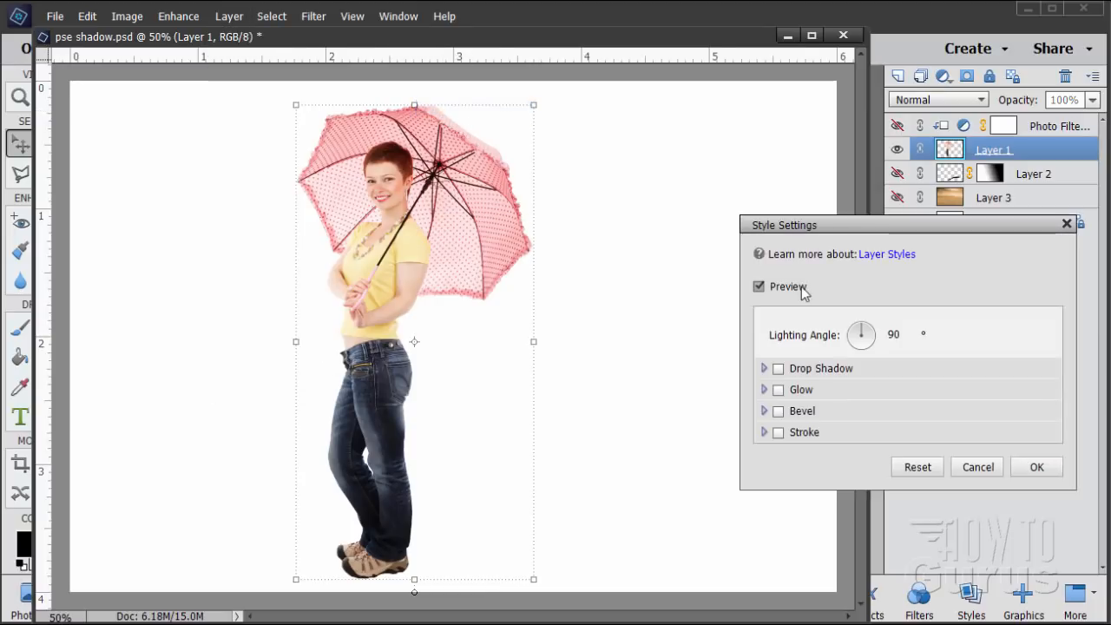
click(772, 369)
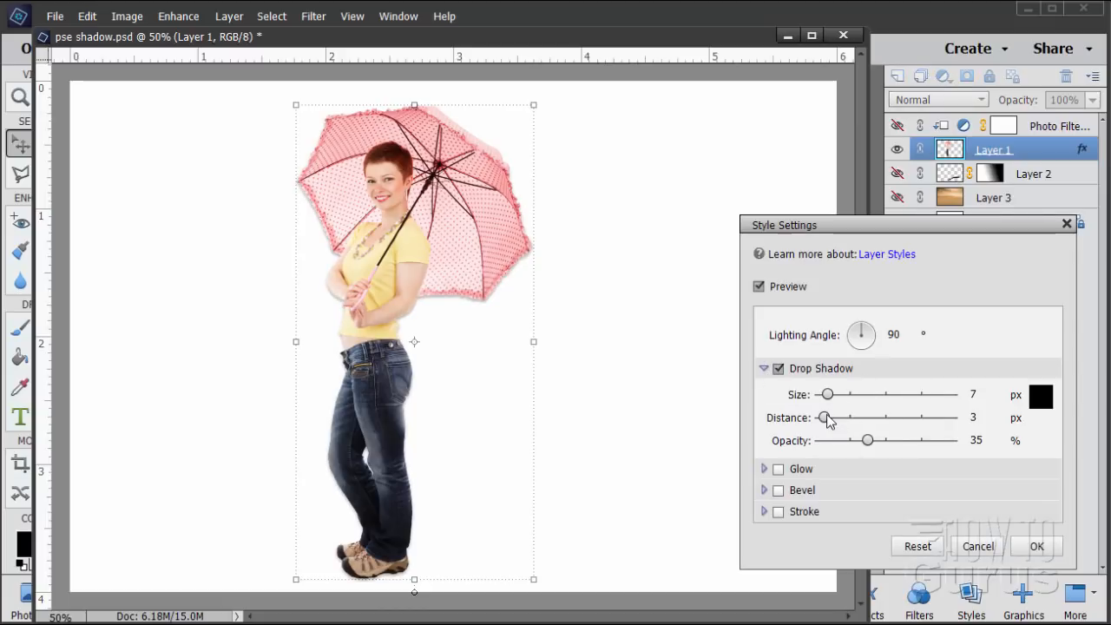
drag(824, 419, 838, 417)
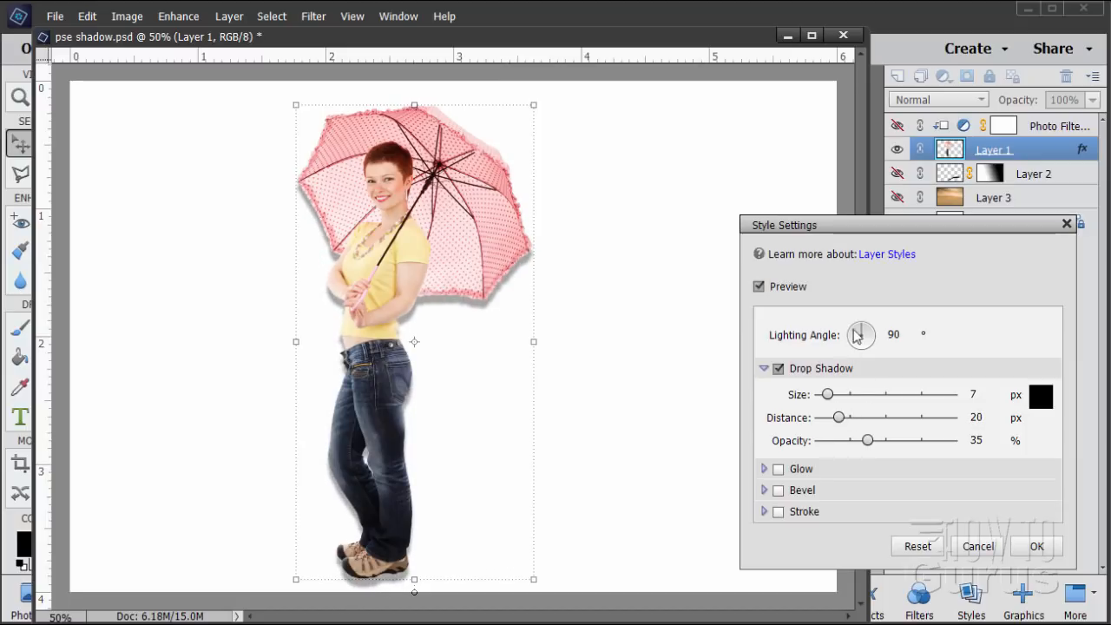
drag(857, 337, 850, 334)
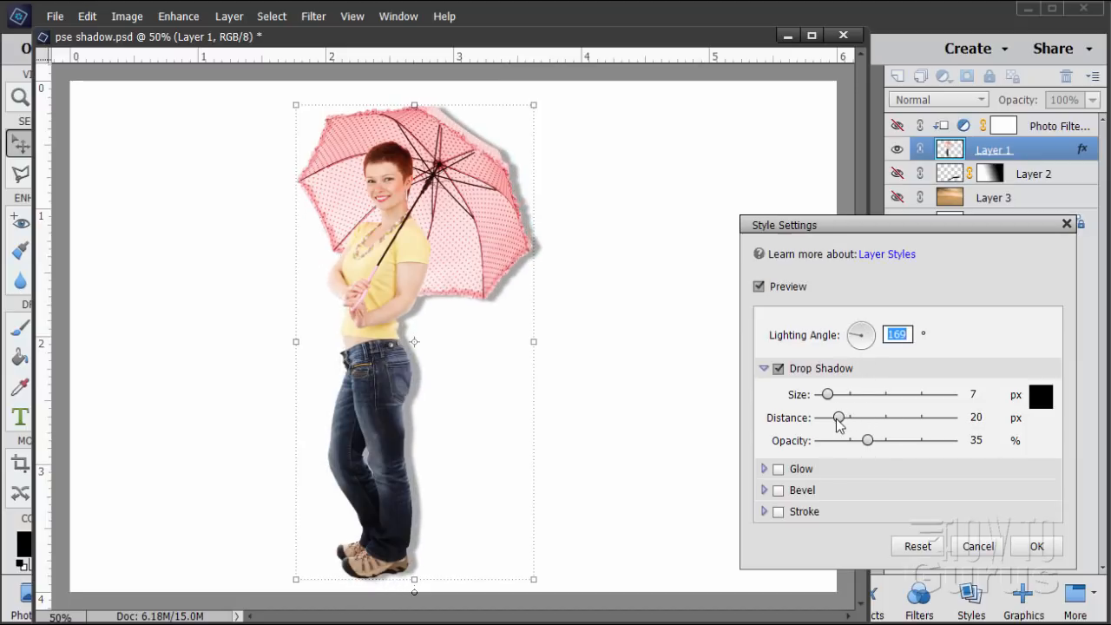
drag(839, 419, 952, 440)
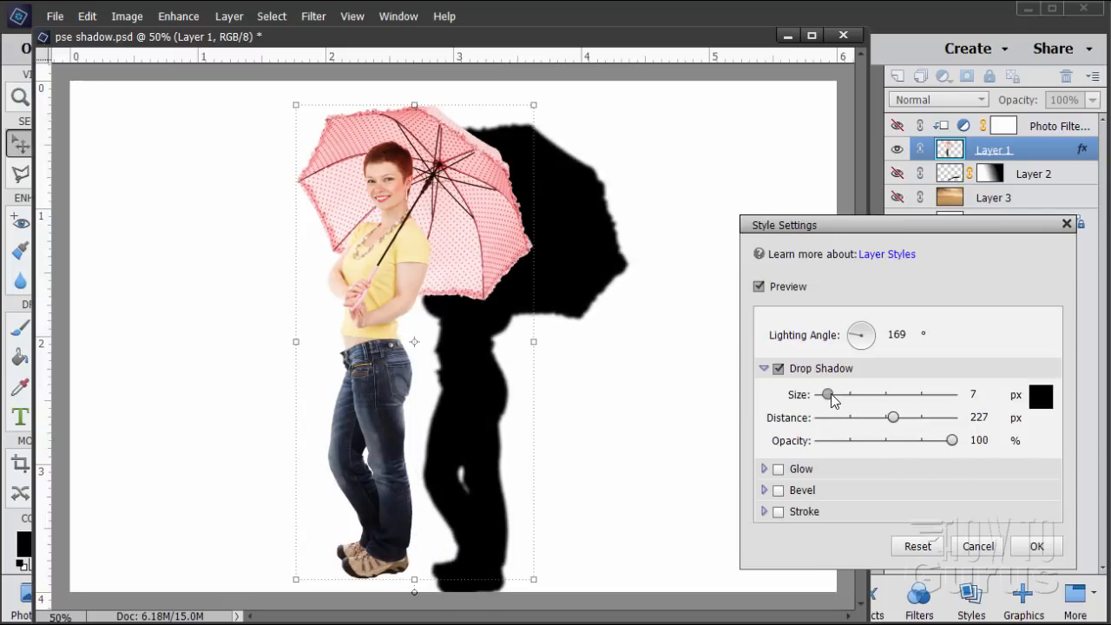
drag(830, 396, 837, 395)
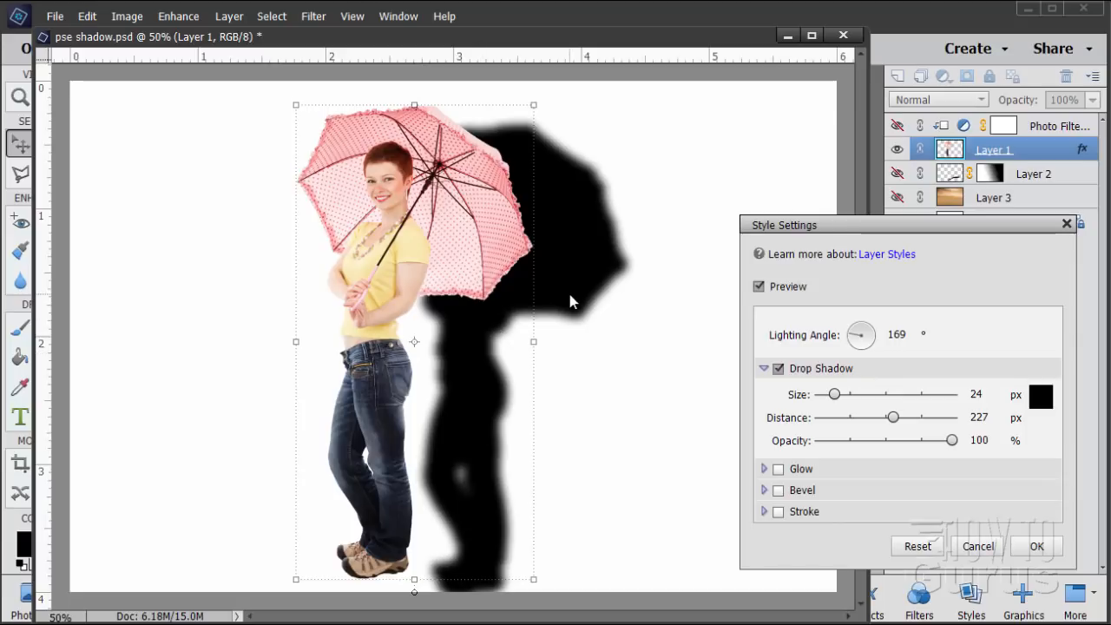
drag(825, 227, 673, 231)
click(819, 548)
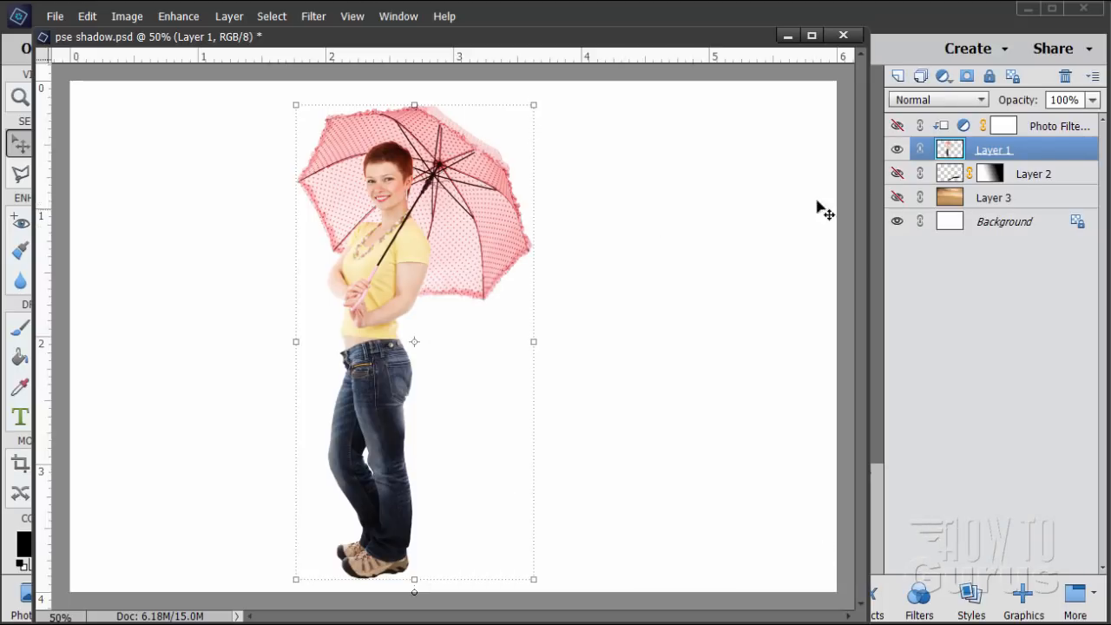
Step: Show Layer 2, Layer 3 and the photo filter again, and close the pse shadow.psd document
click(898, 174)
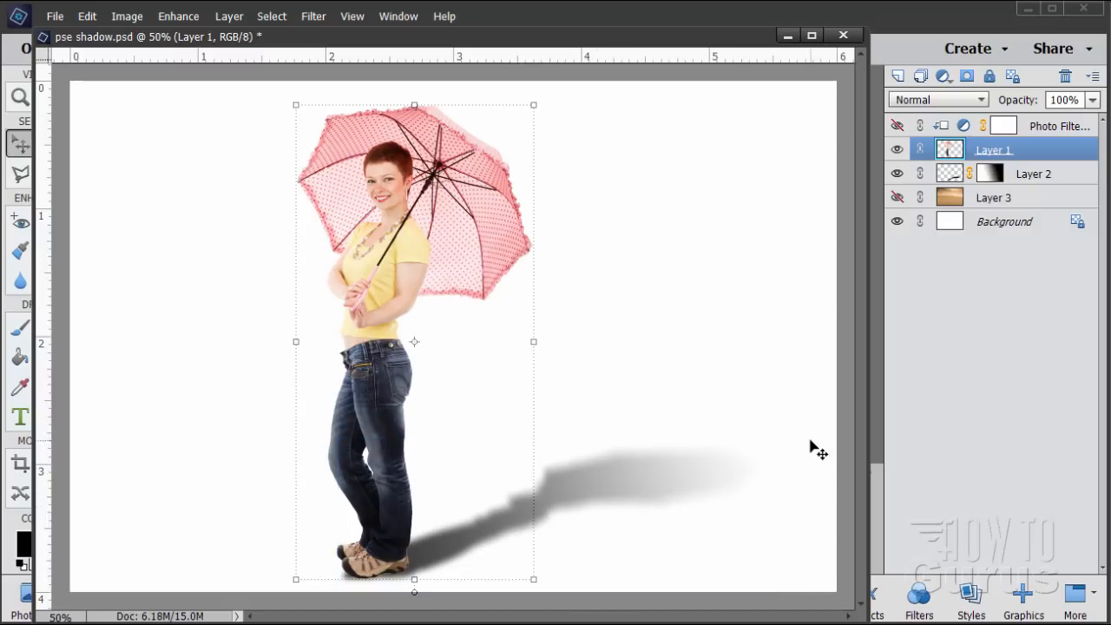
click(896, 197)
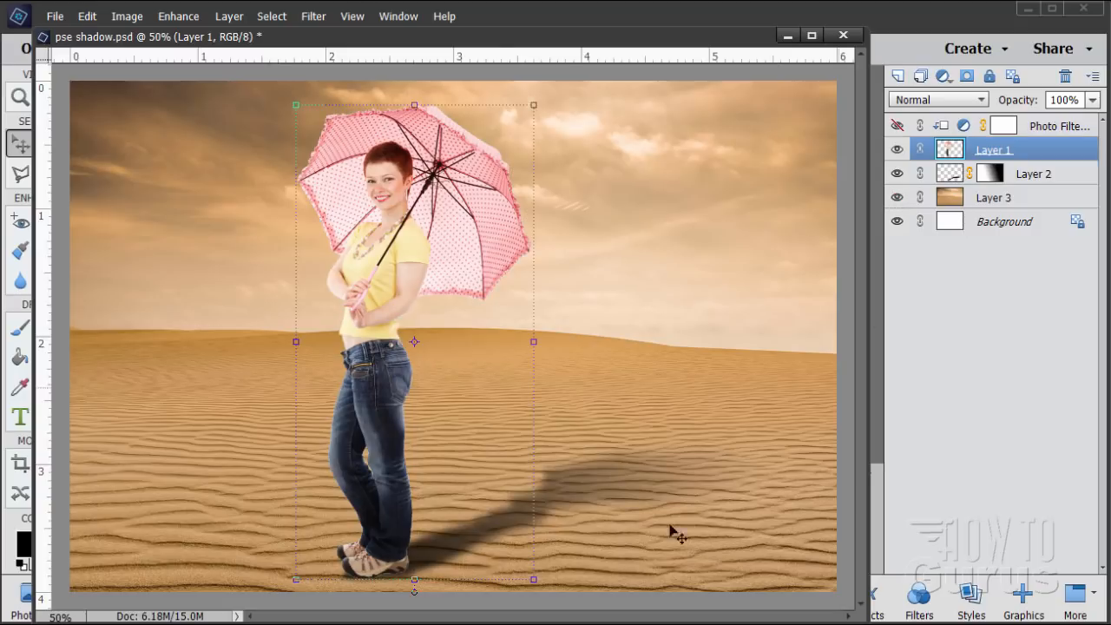
click(896, 126)
click(842, 34)
click(556, 265)
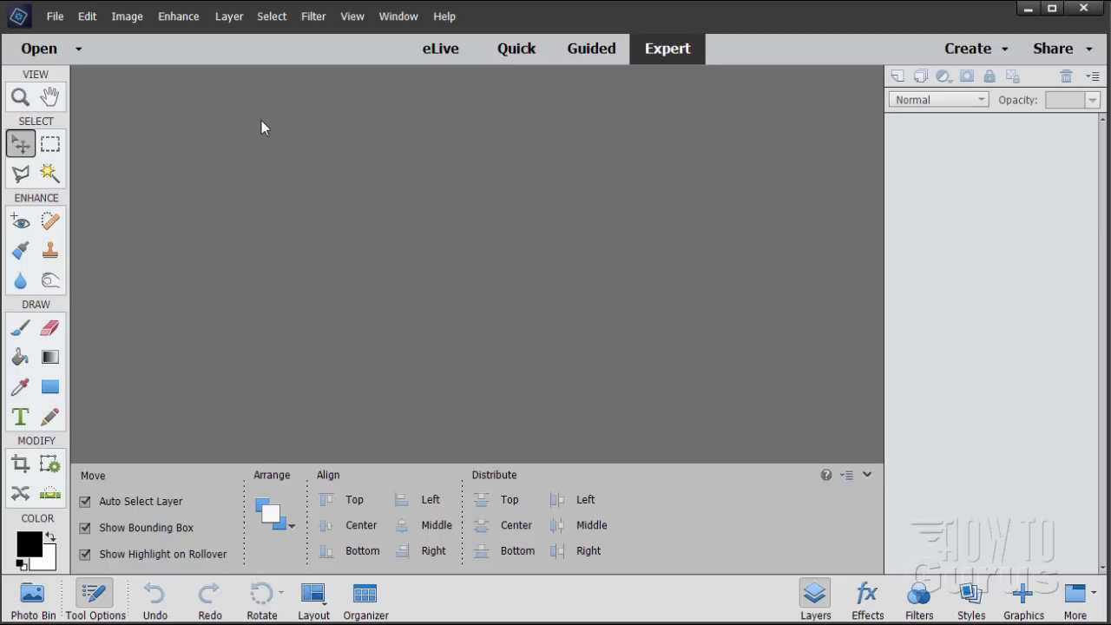
Step: Create a blank 6 × 4 inch RGB document at 300 pixels/inch with a white background, and dock its window
click(55, 15)
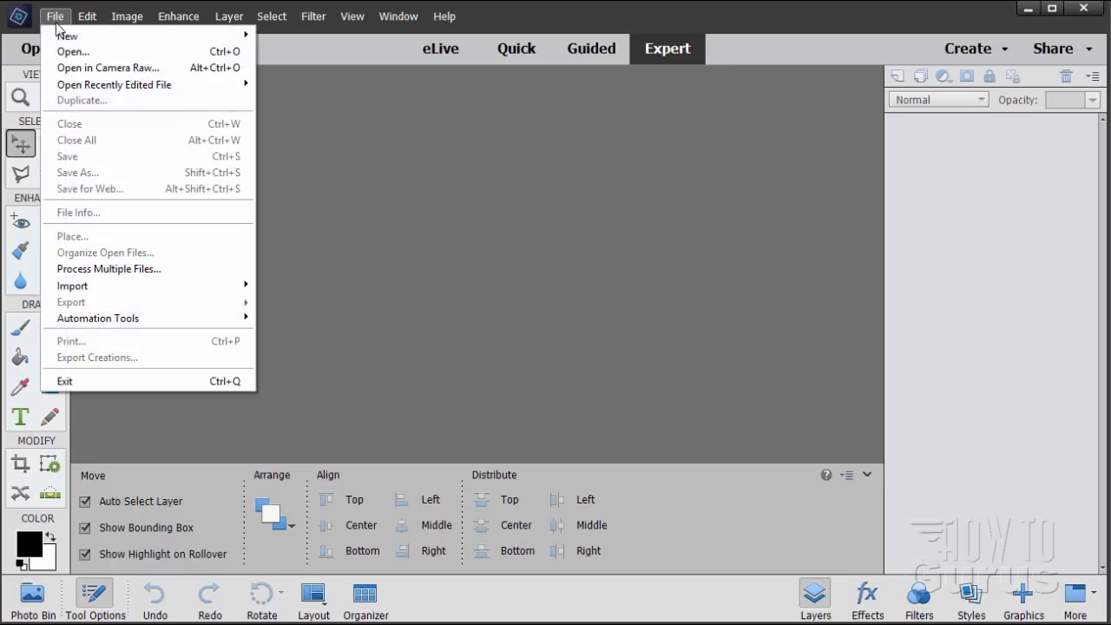
mouse_move(71, 36)
click(294, 36)
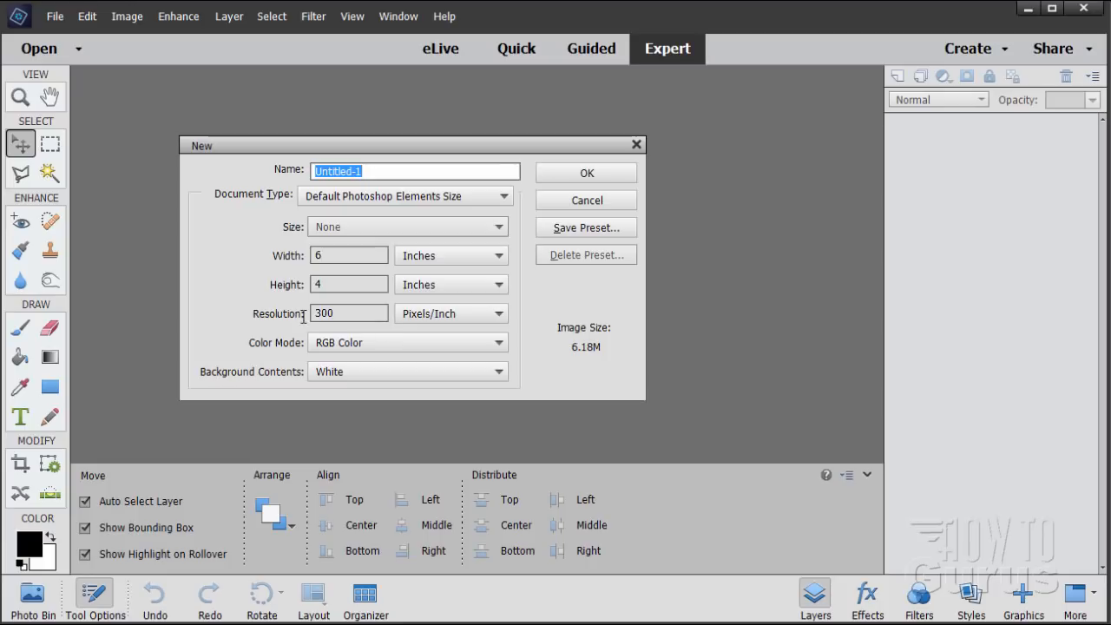
click(586, 174)
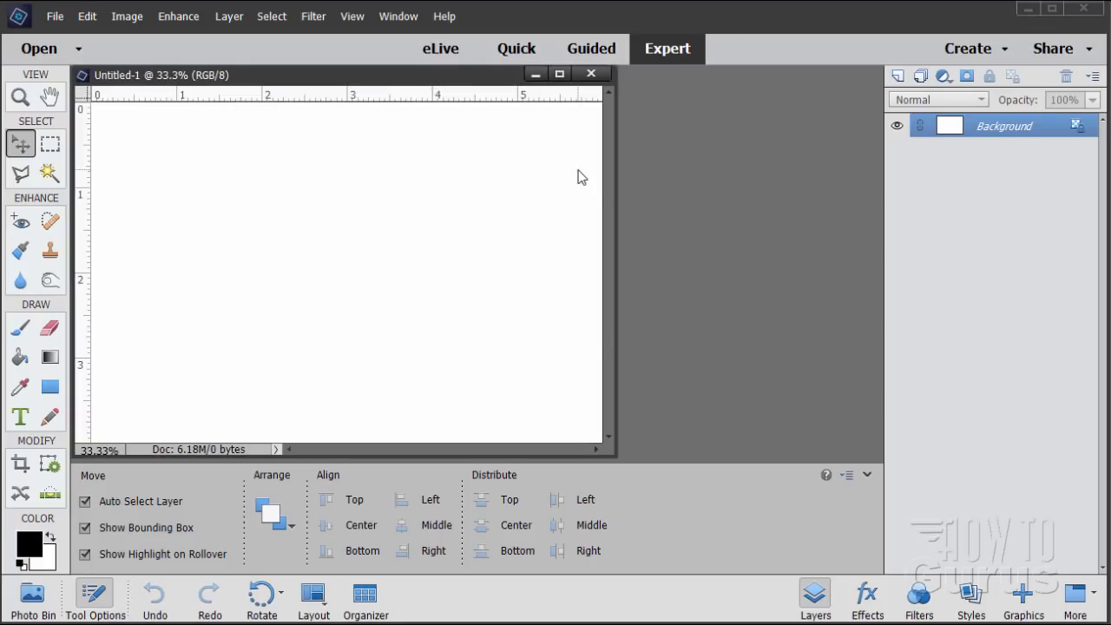
drag(403, 79, 508, 76)
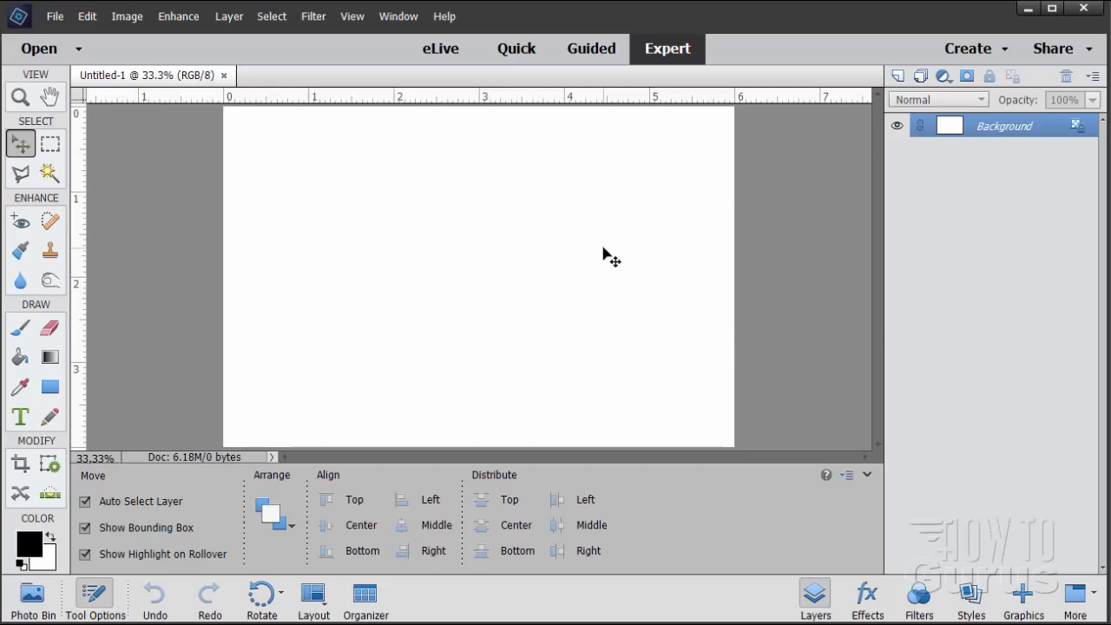
Step: Open the recently edited spots-19340_1920.jpg in a floating window and enlarge that window
click(56, 18)
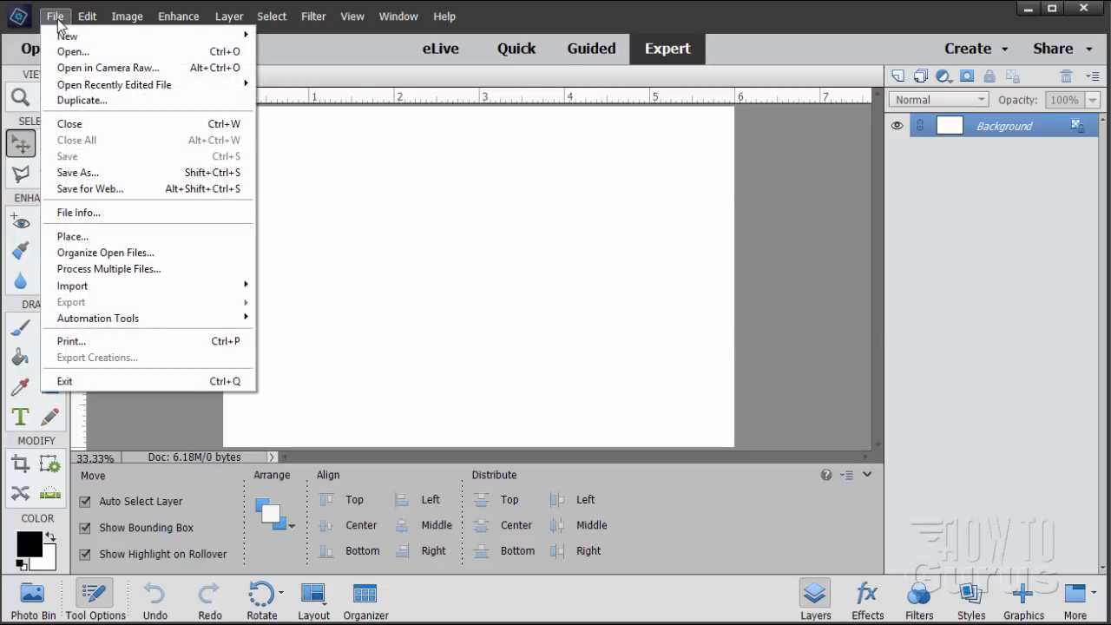
mouse_move(111, 90)
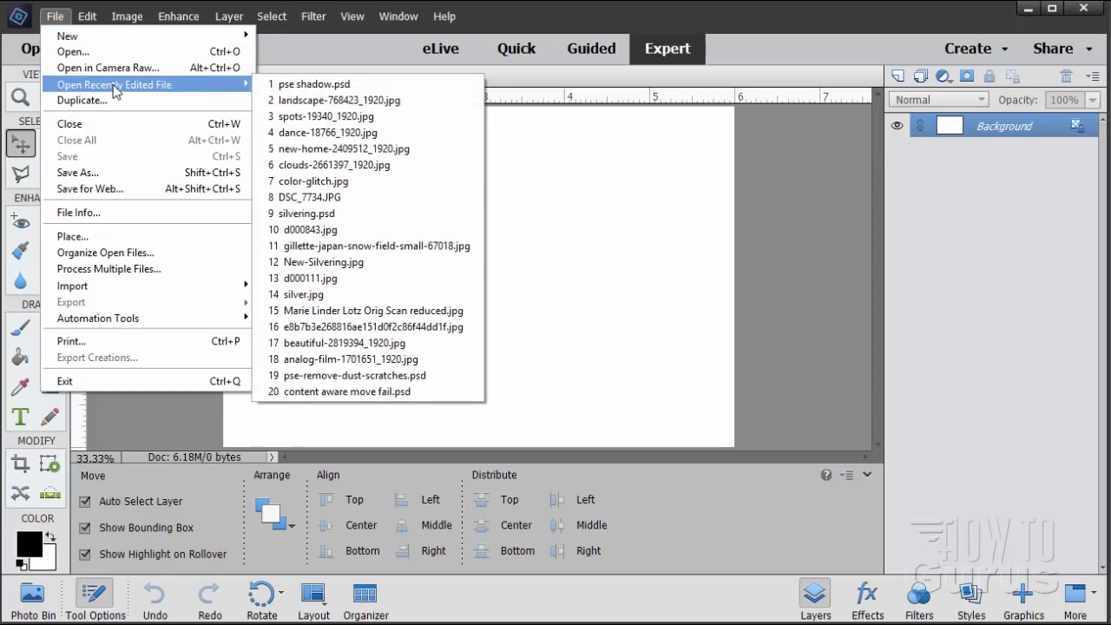
click(303, 124)
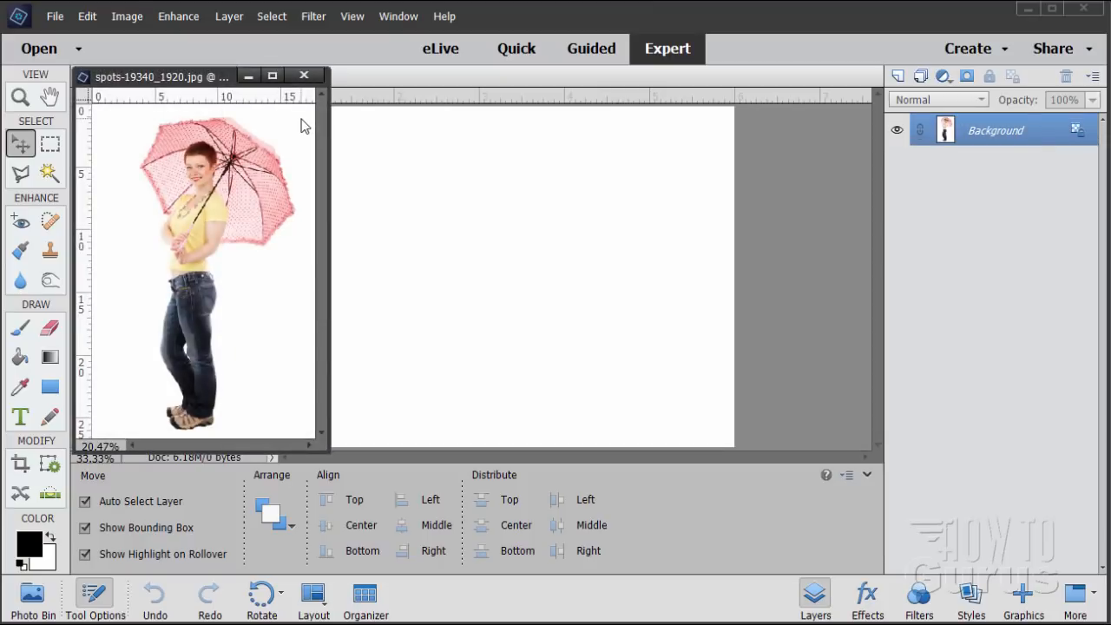
drag(212, 84, 474, 151)
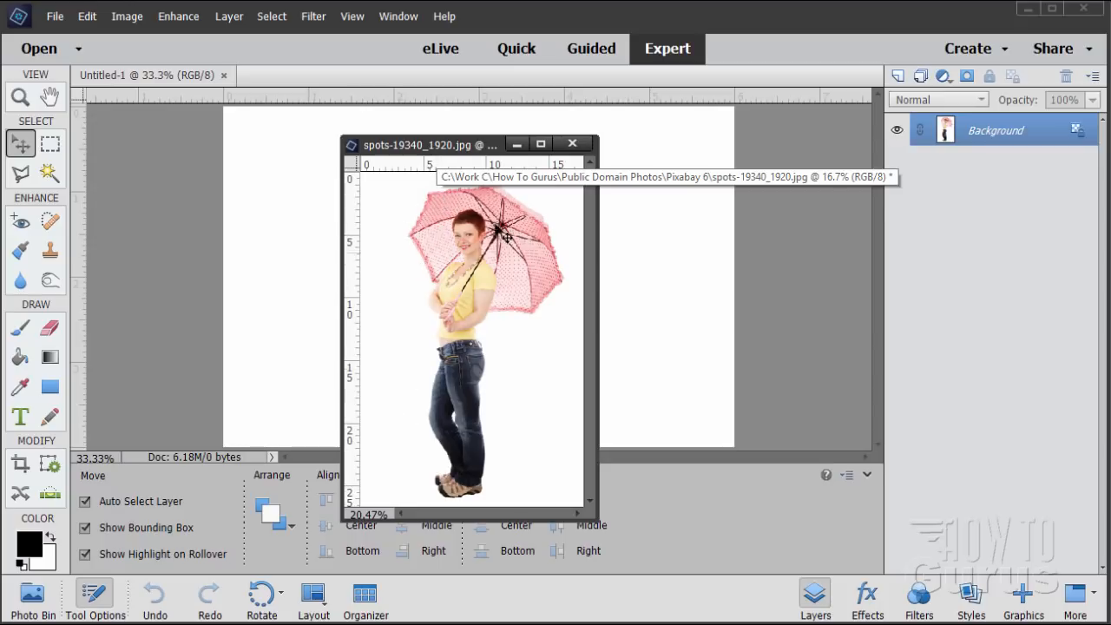
drag(434, 142, 350, 24)
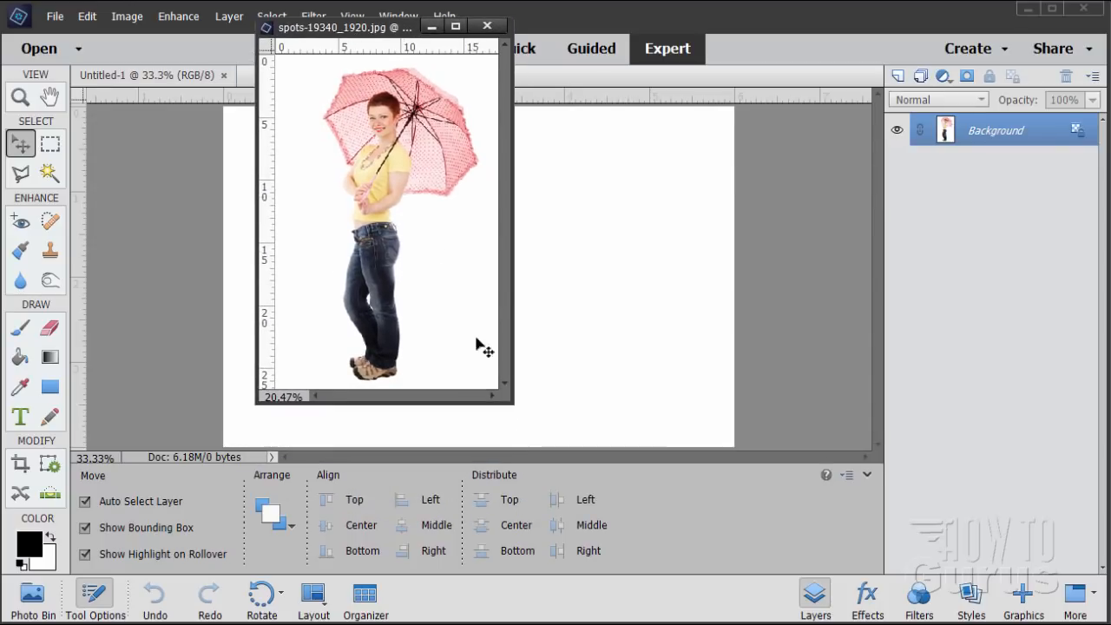
drag(511, 399, 771, 608)
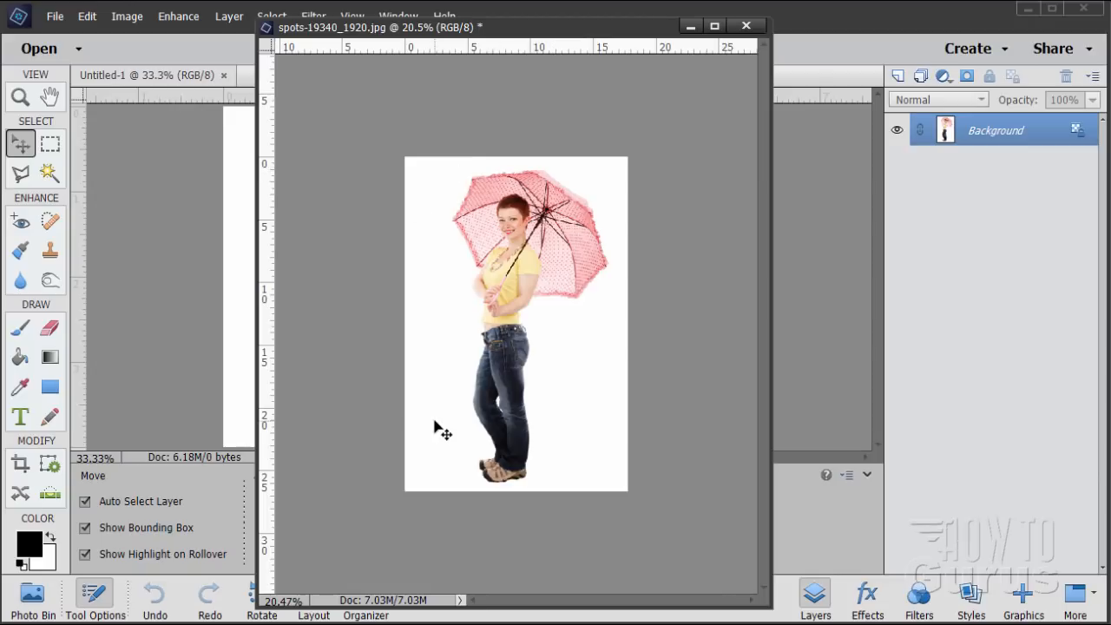
Step: Select the white background around the woman and her umbrella with the Magic Wand
click(22, 102)
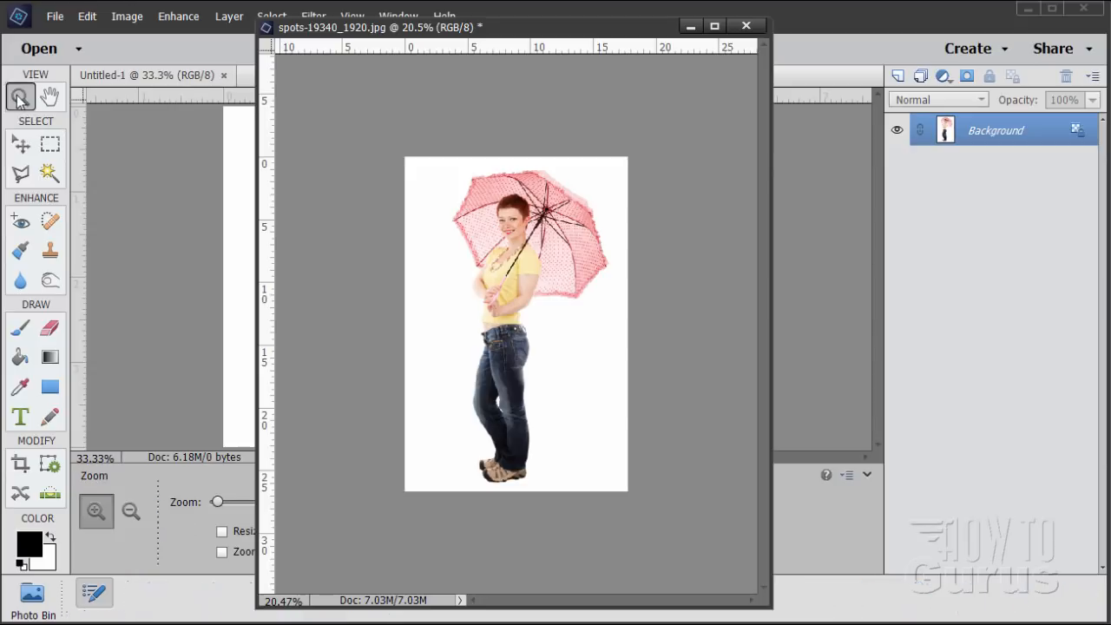
click(542, 314)
click(531, 314)
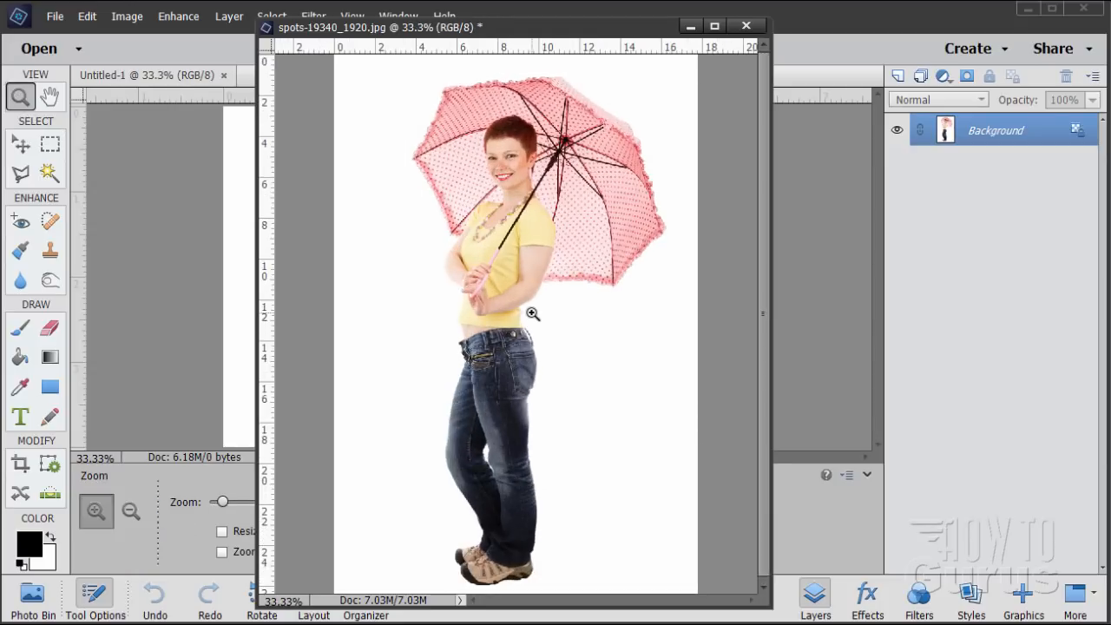
click(532, 314)
scroll(311, 269, up, 4)
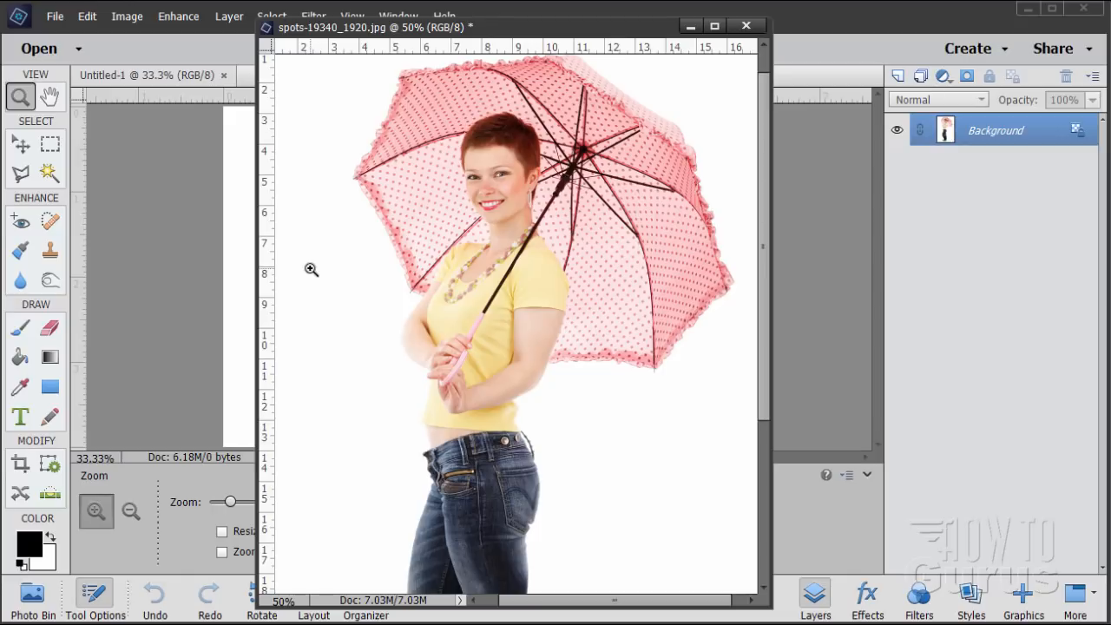
click(22, 144)
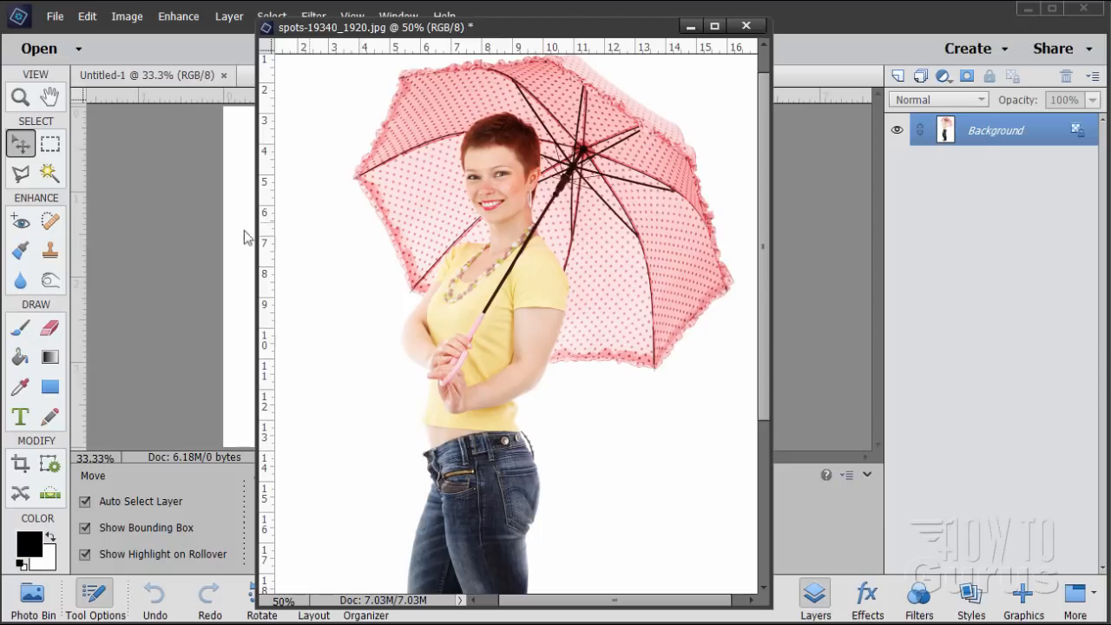
click(49, 173)
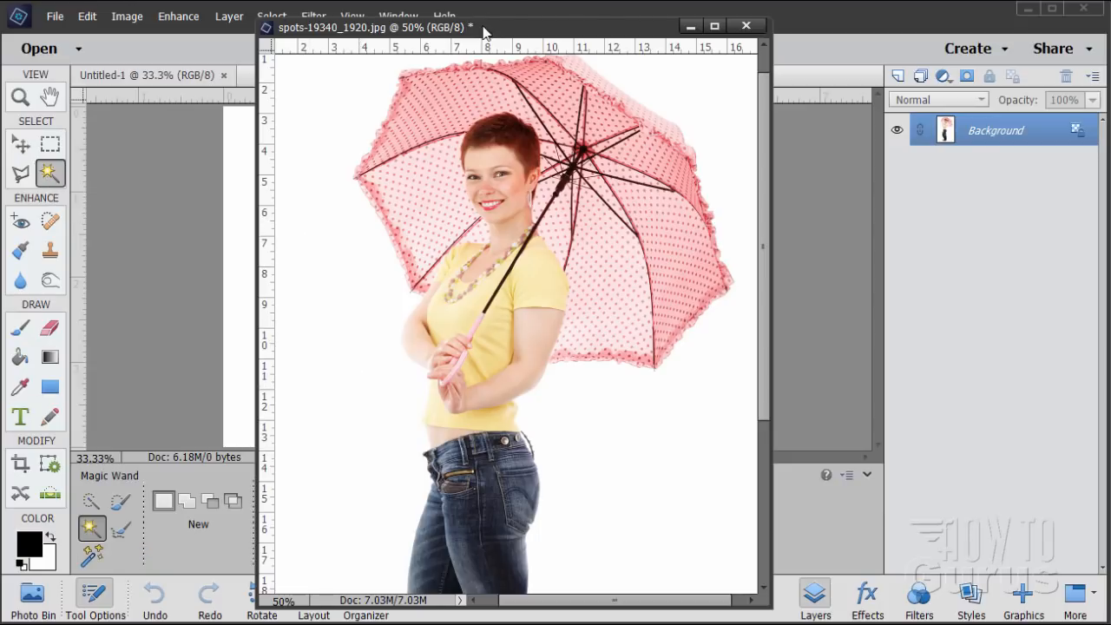
drag(486, 28, 802, 18)
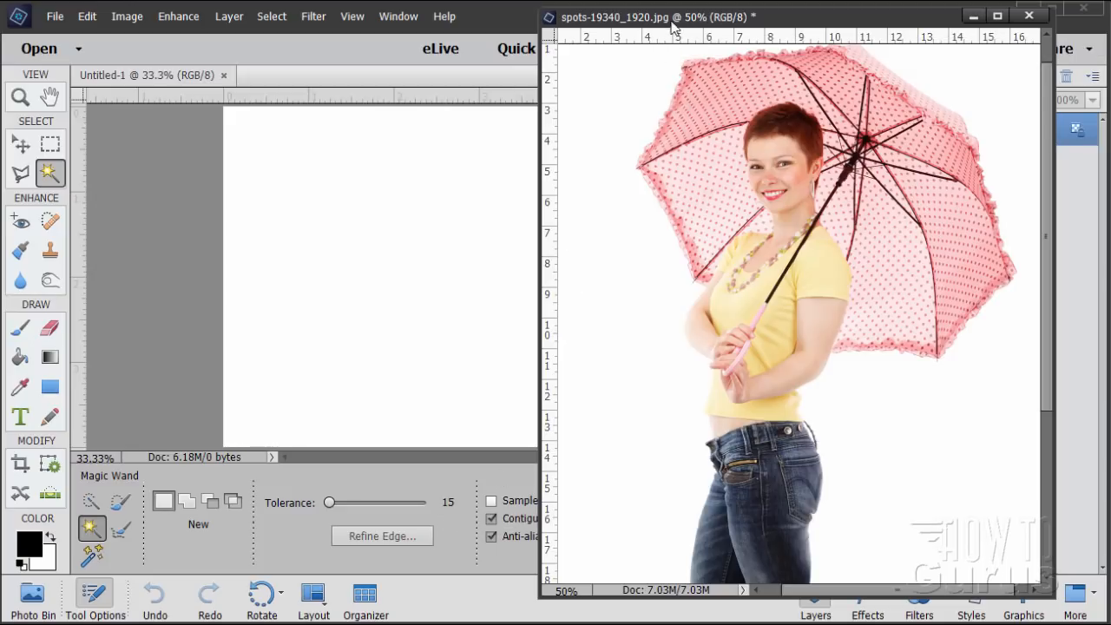
drag(656, 18, 406, 4)
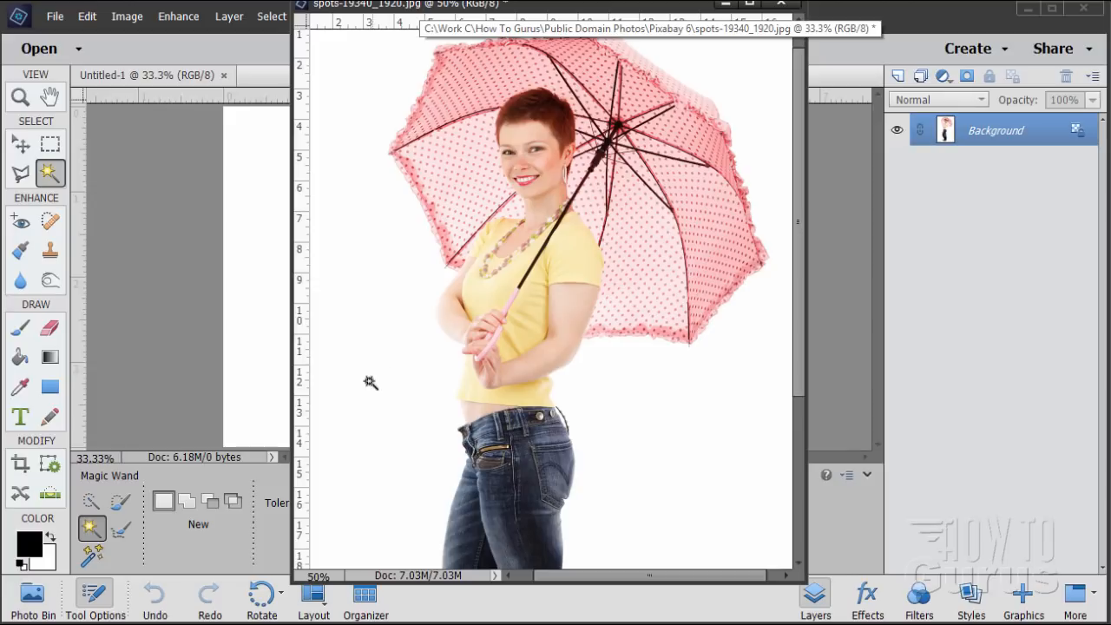
click(368, 341)
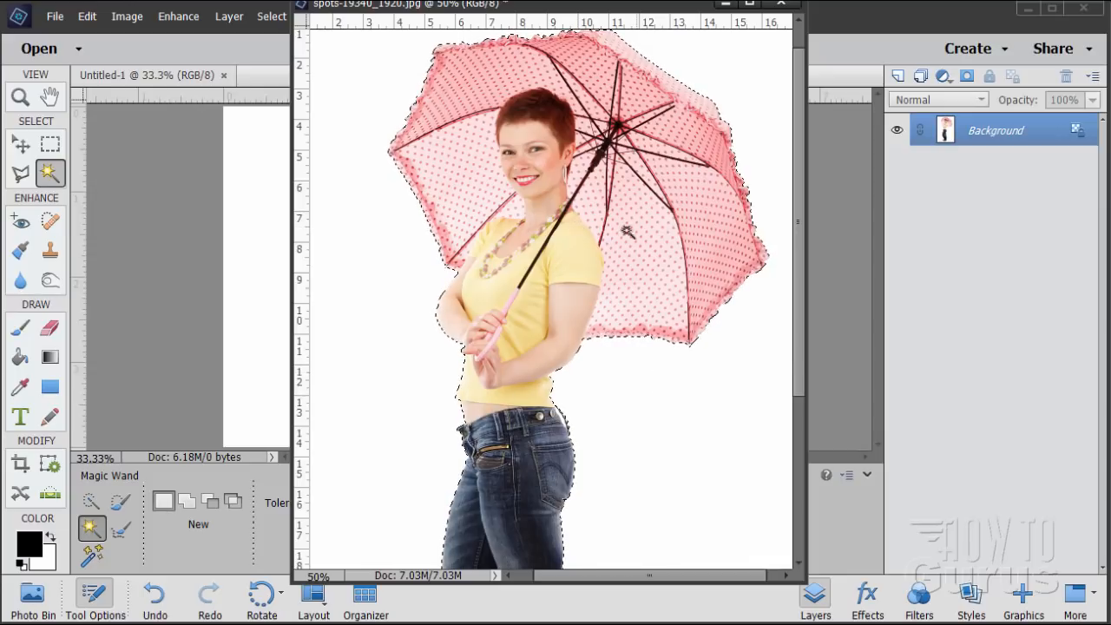
drag(577, 4, 510, 55)
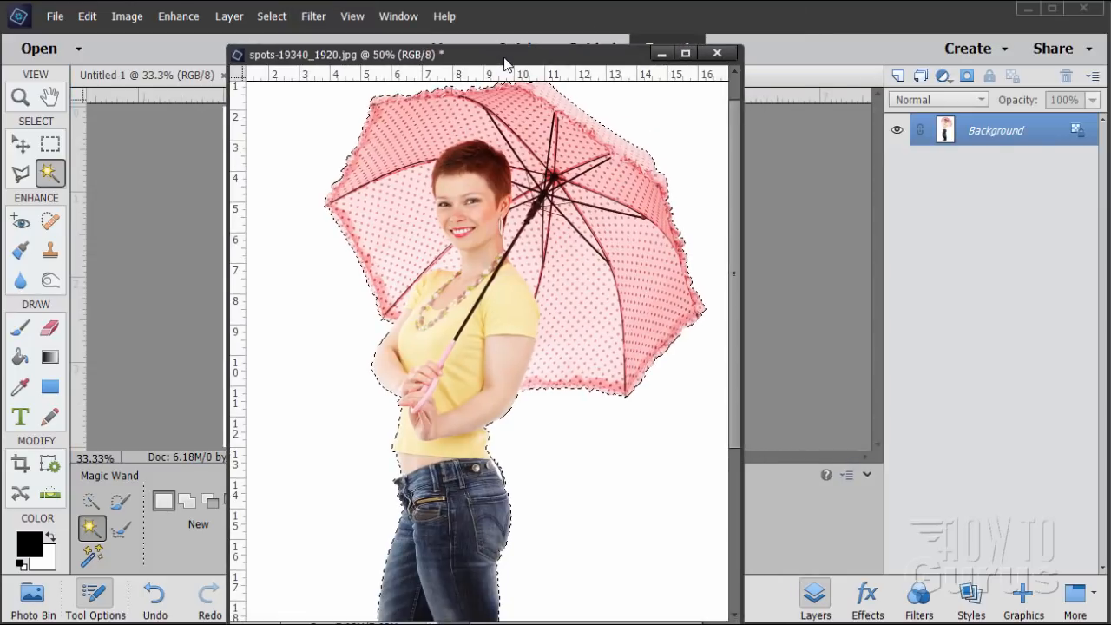
Step: Invert the selection to the woman and umbrella, copy it, and minimize the photo's window
click(270, 17)
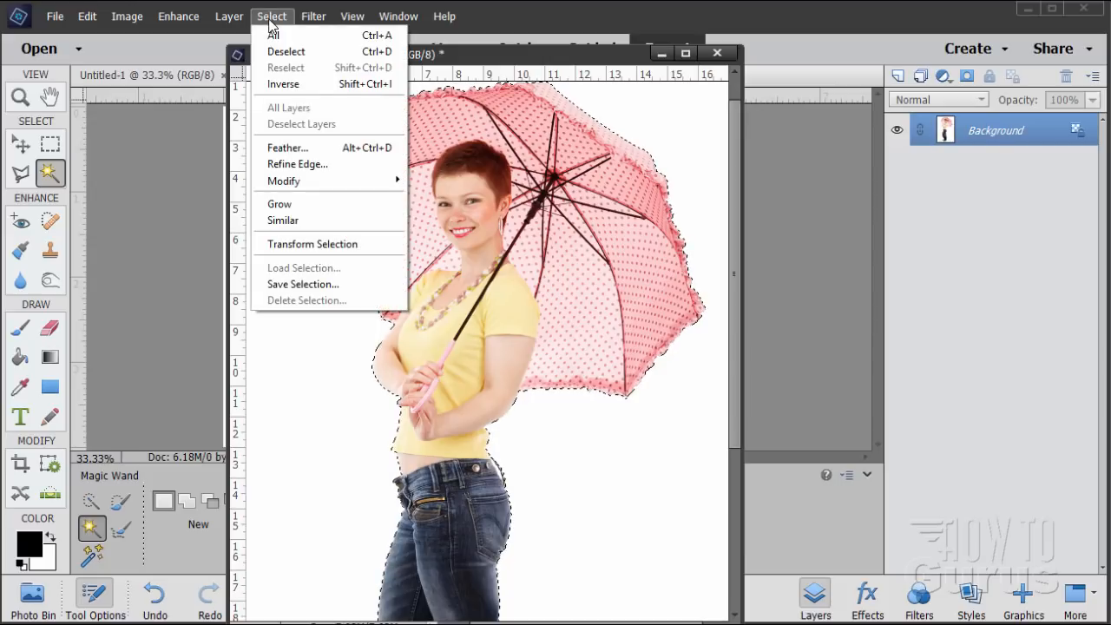
click(283, 87)
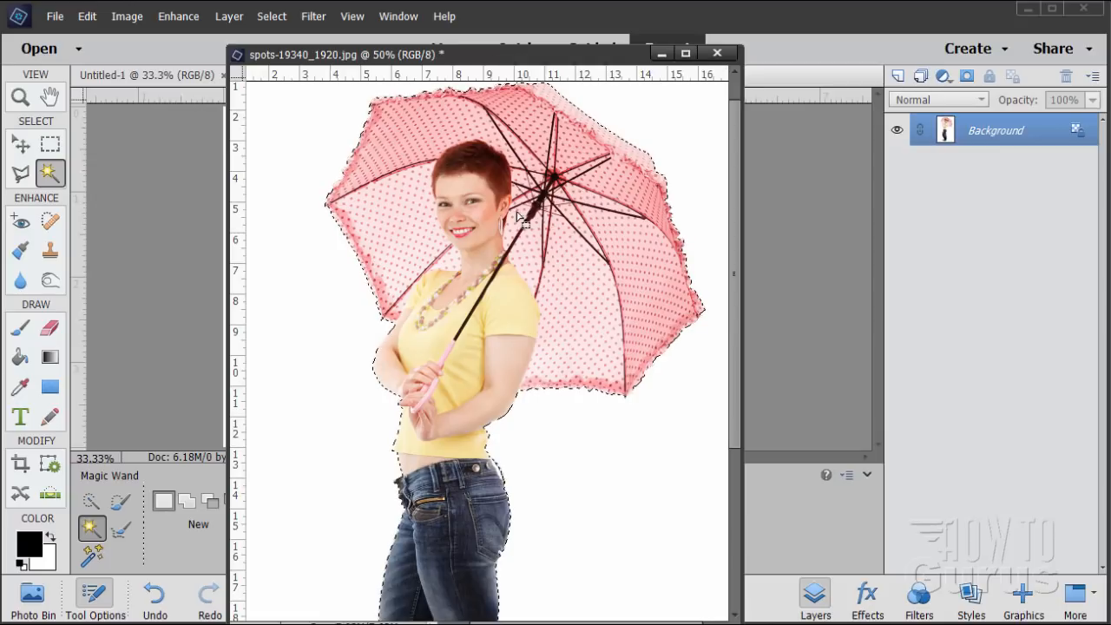
click(87, 17)
click(111, 109)
click(662, 53)
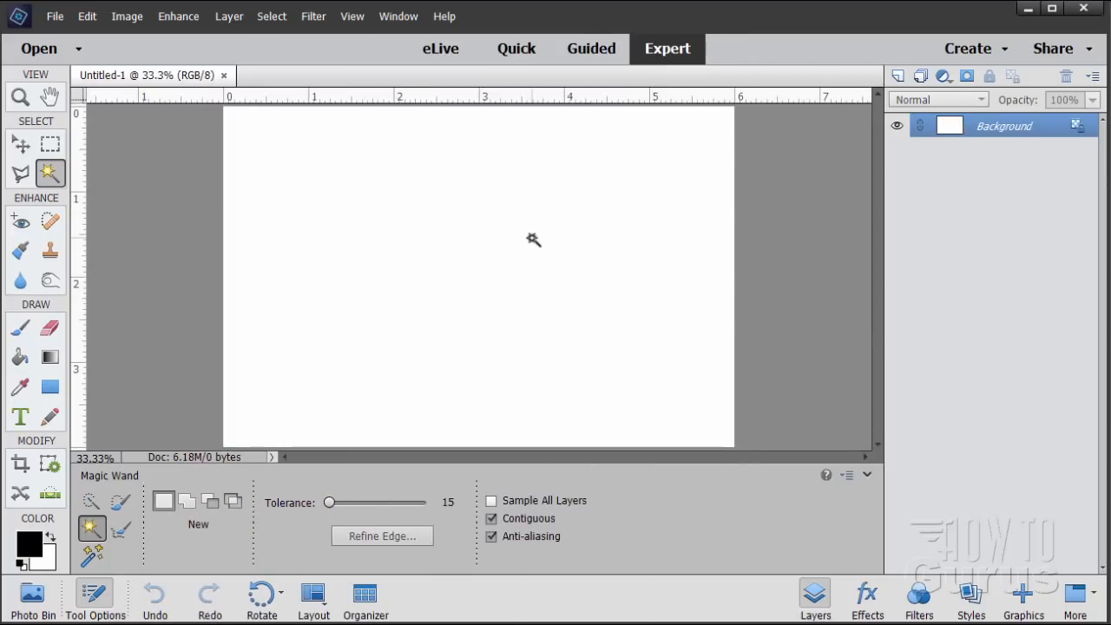
Step: Paste the copied woman into Untitled-1 and hide the white Background layer
click(94, 19)
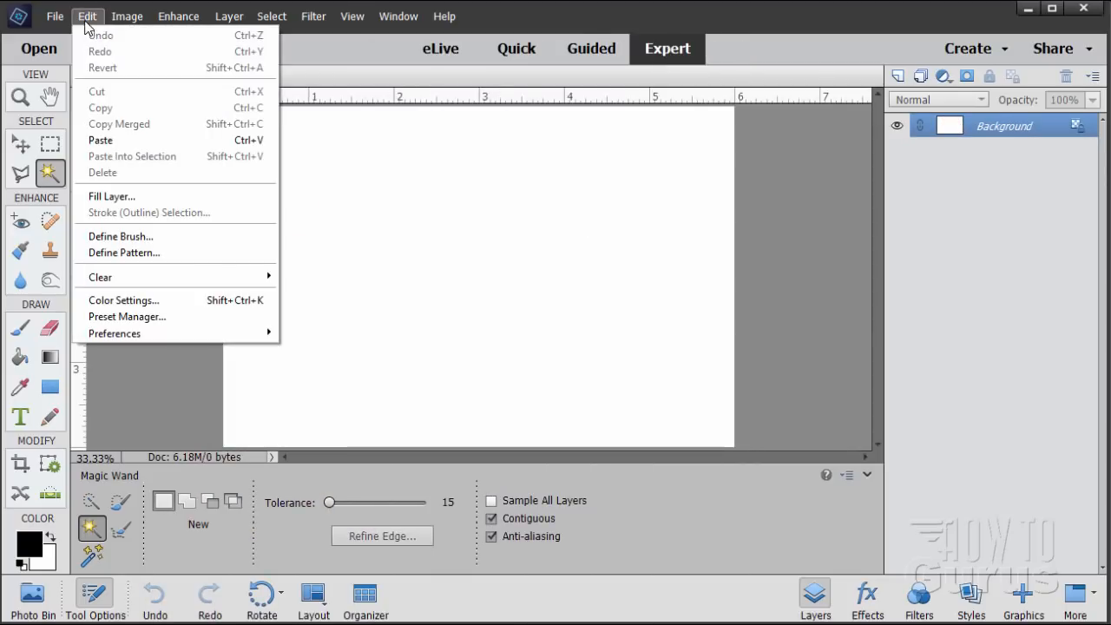
click(112, 139)
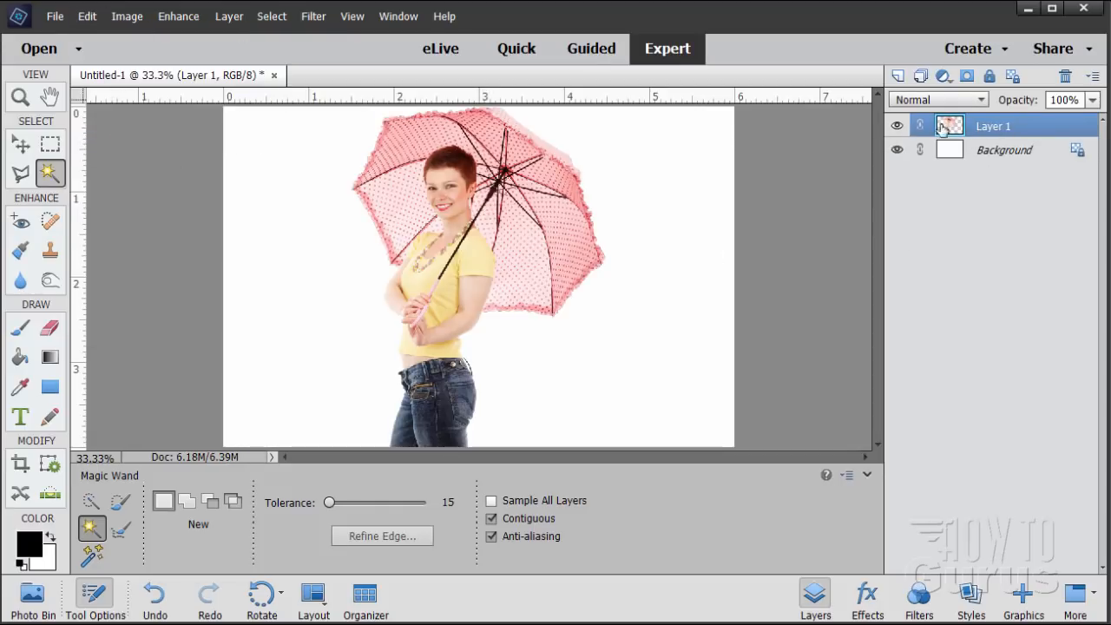
click(895, 150)
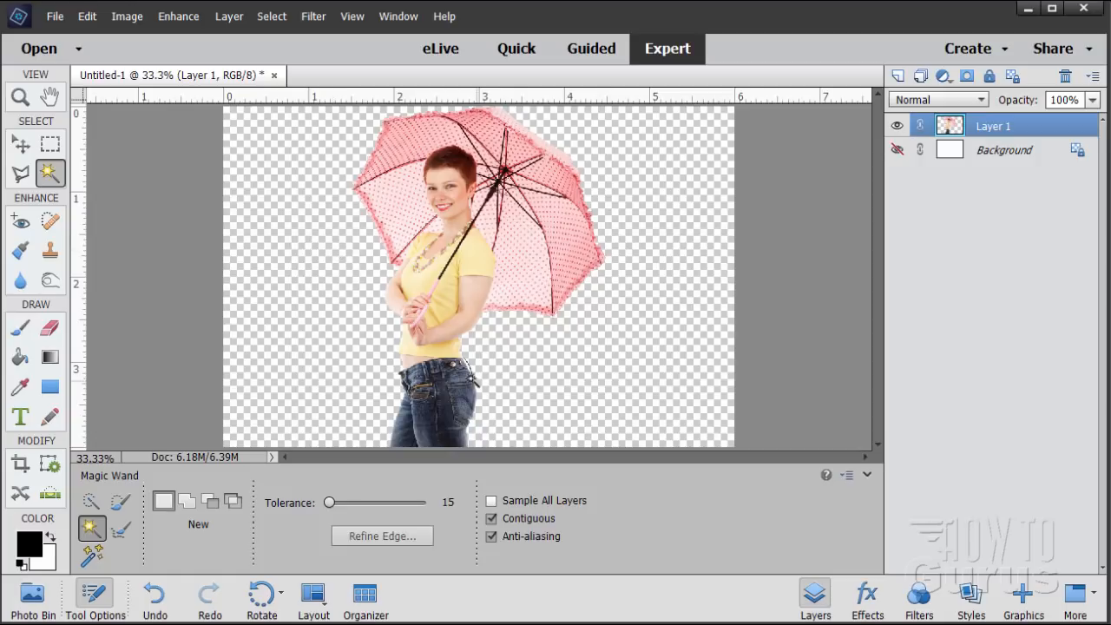
click(474, 380)
key(ctrl+d)
click(265, 17)
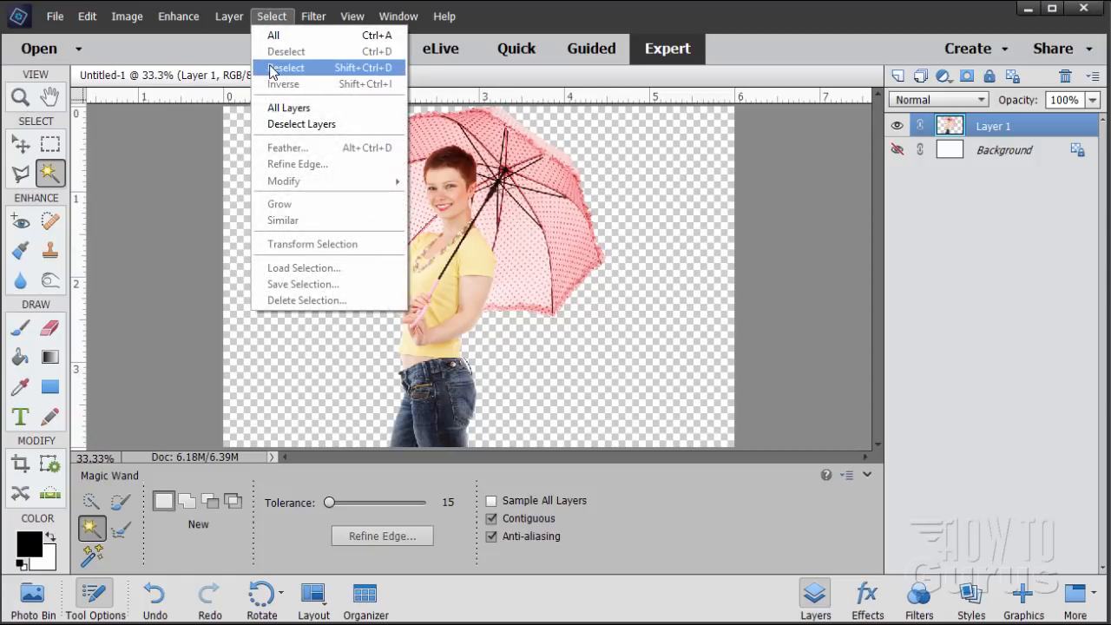
click(75, 151)
Step: Outline the leftover white sliver behind the jeans' waist with the Polygonal Lasso, delete it, and deselect
click(12, 97)
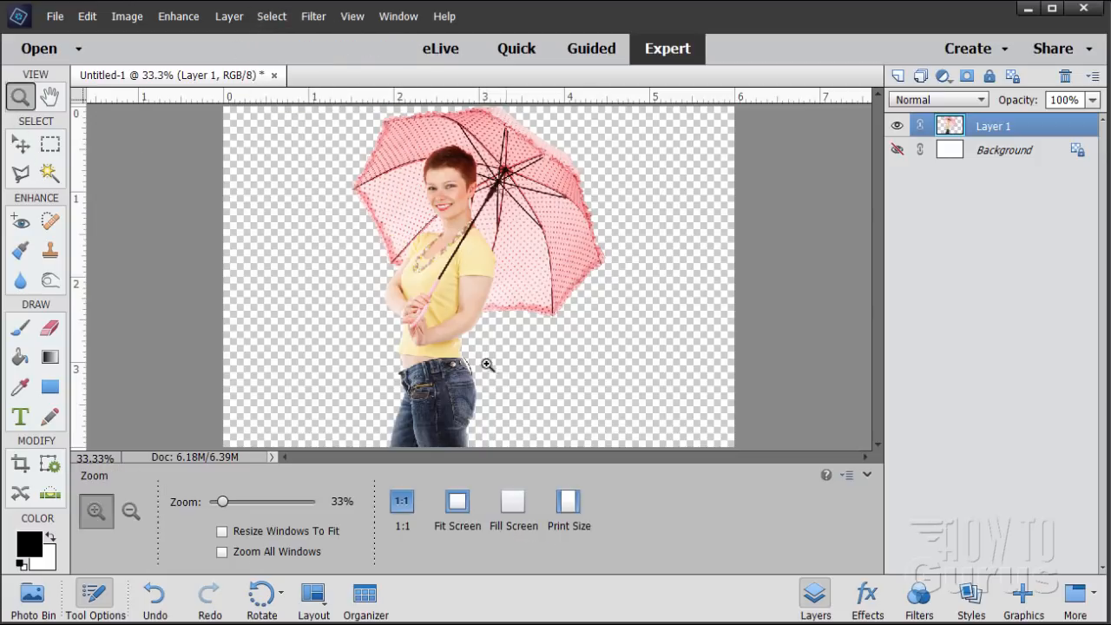
click(475, 372)
click(479, 366)
click(482, 361)
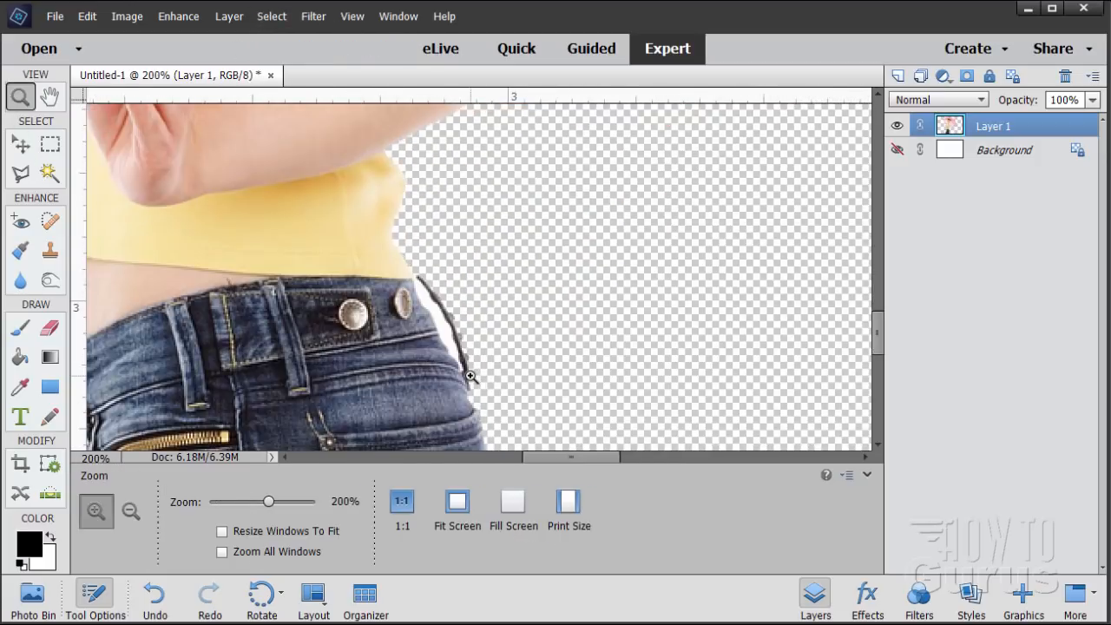
scroll(486, 356, down, 2)
scroll(447, 341, up, 1)
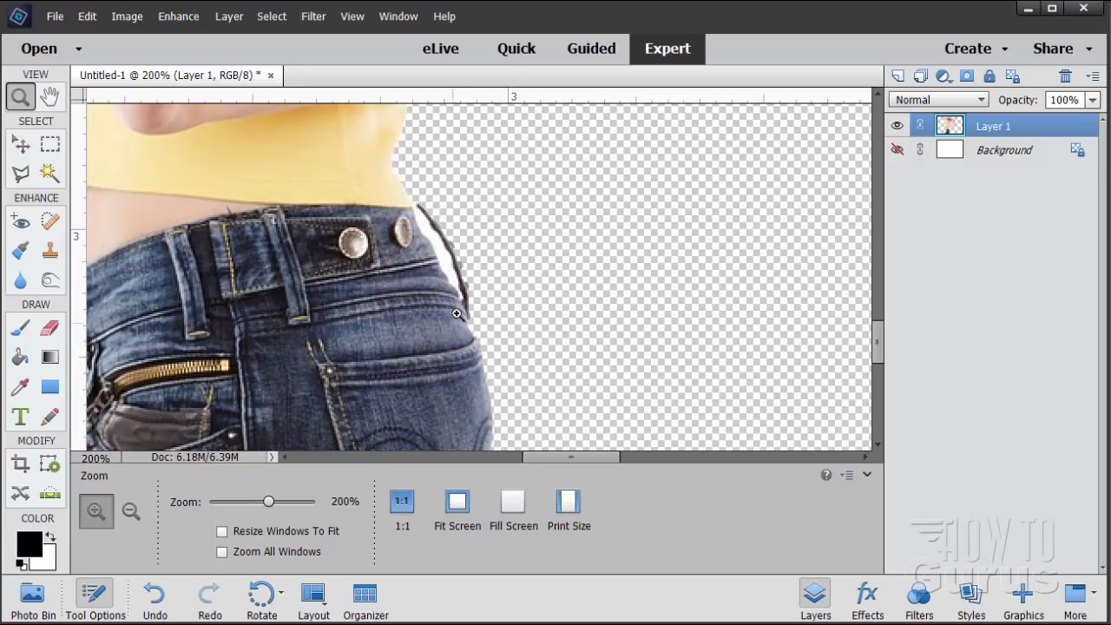
scroll(470, 332, down, 1)
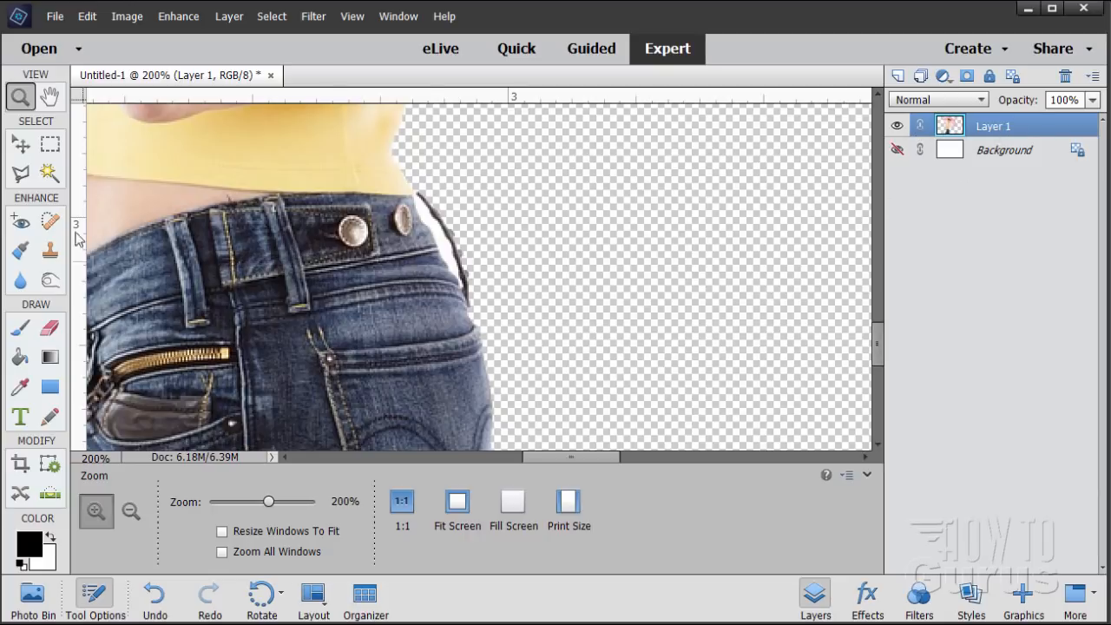
click(23, 175)
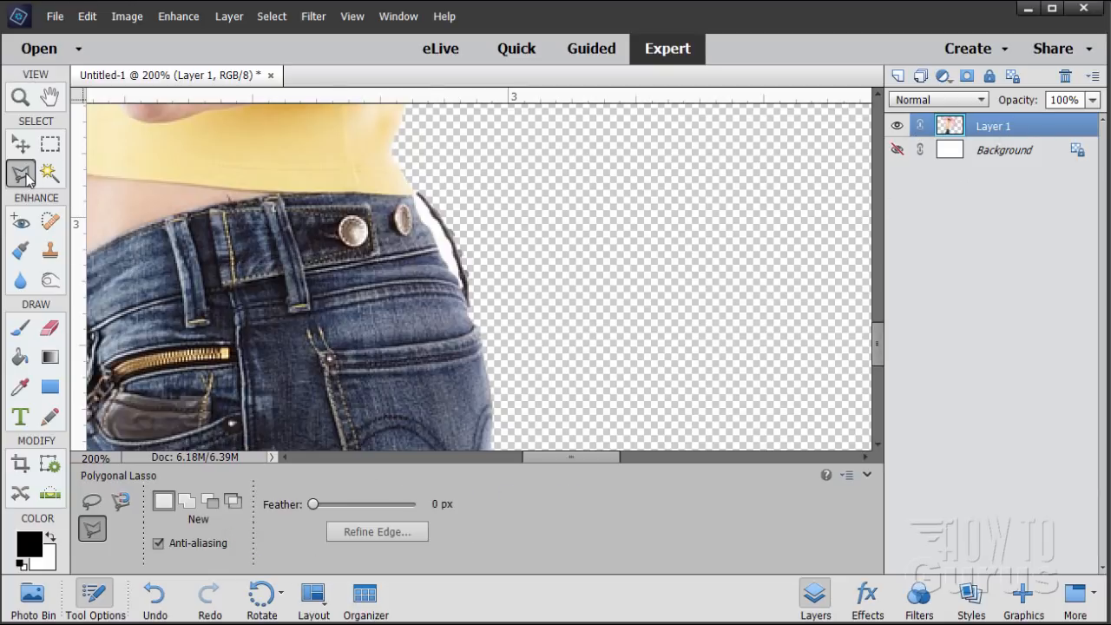
click(414, 192)
click(470, 308)
click(473, 211)
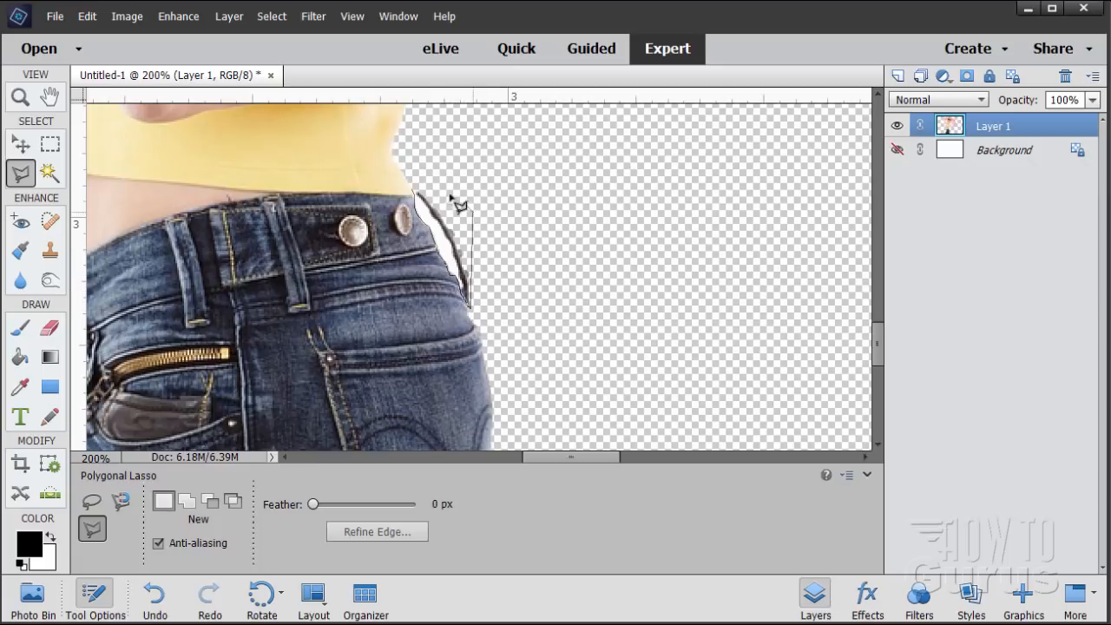
click(422, 190)
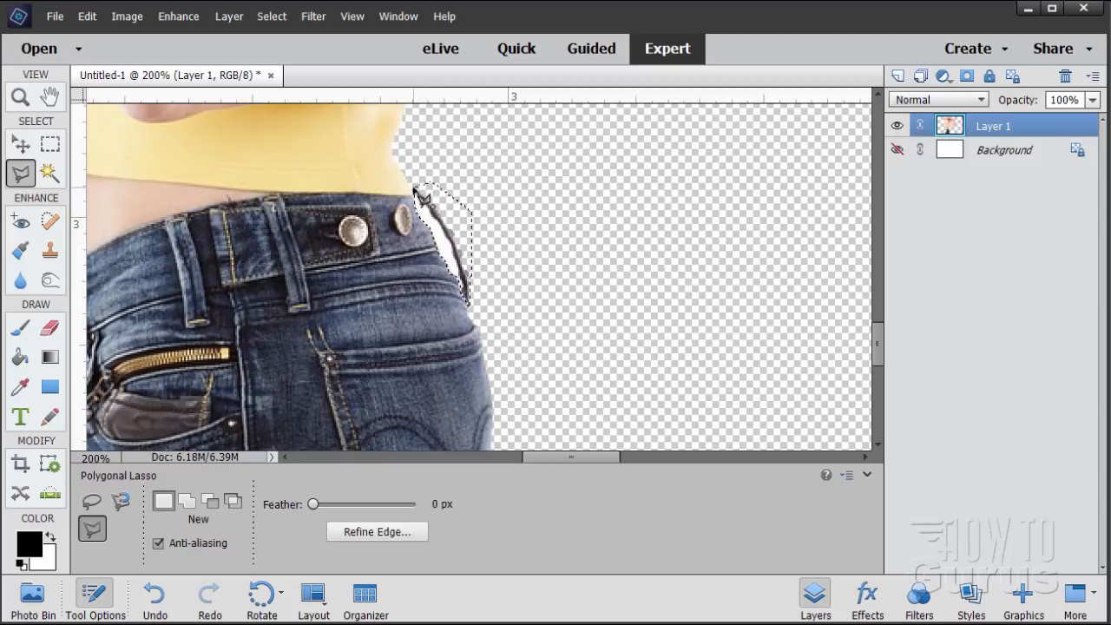
key(Delete)
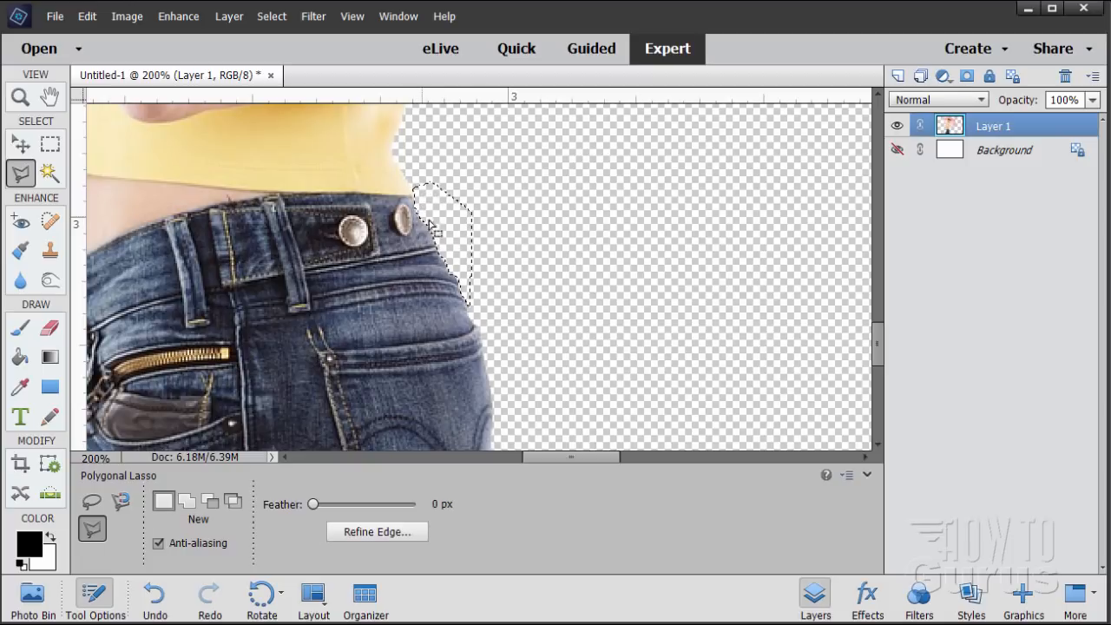
key(ctrl+d)
Step: Scale the woman proportionally to 60.19% and position her so the whole figure, including her feet, fits within the canvas
scroll(295, 278, down, 5)
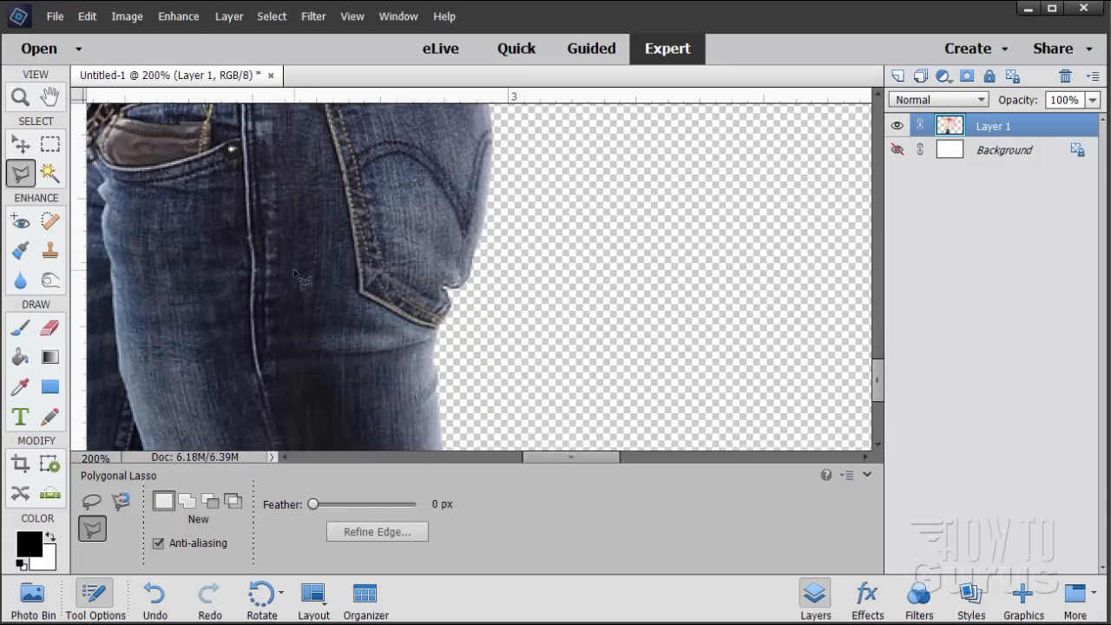
scroll(300, 278, down, 1)
drag(589, 457, 553, 460)
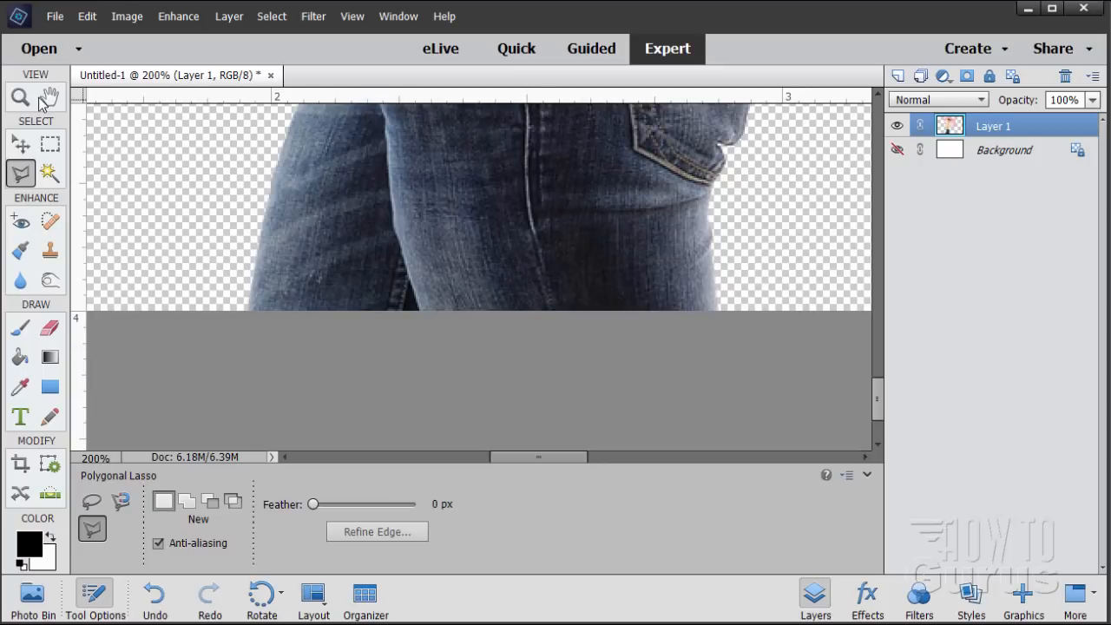
click(28, 99)
click(457, 501)
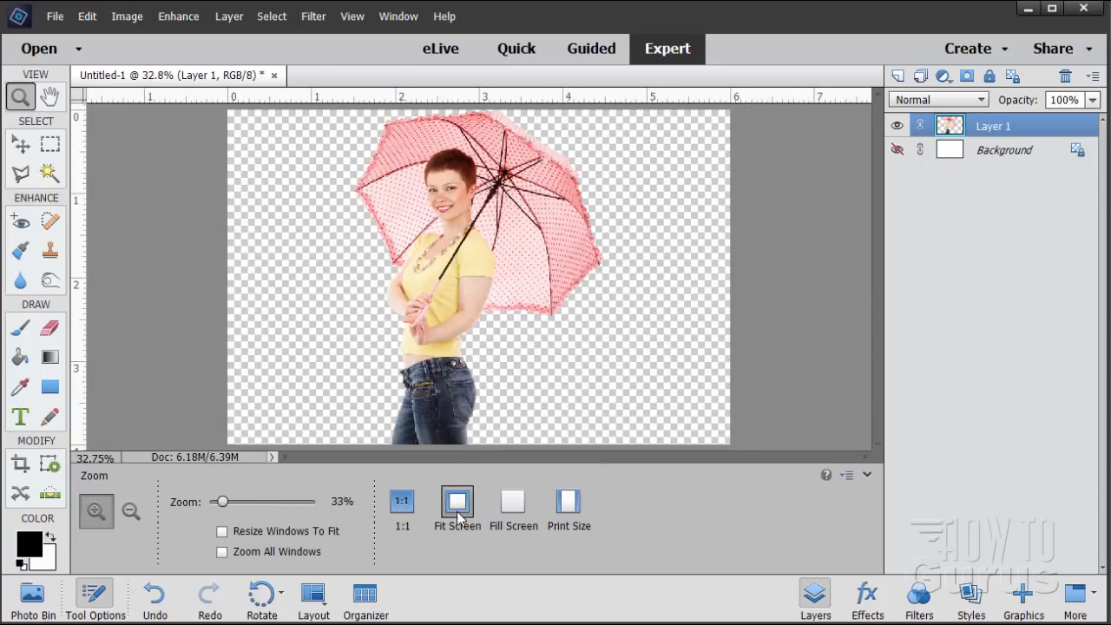
key(v)
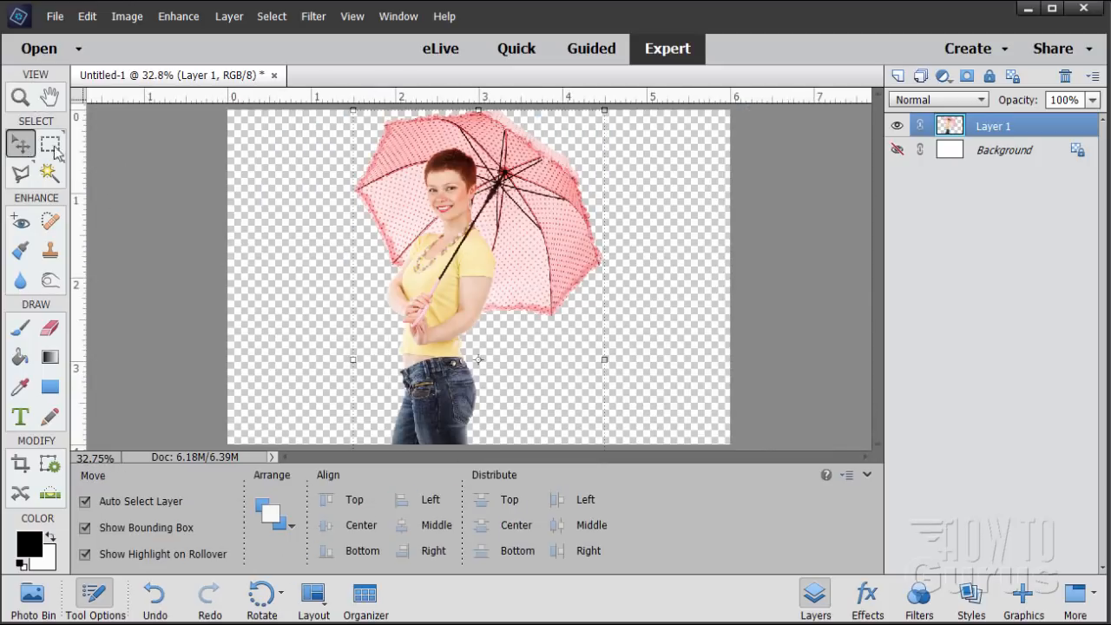
drag(404, 165, 409, 210)
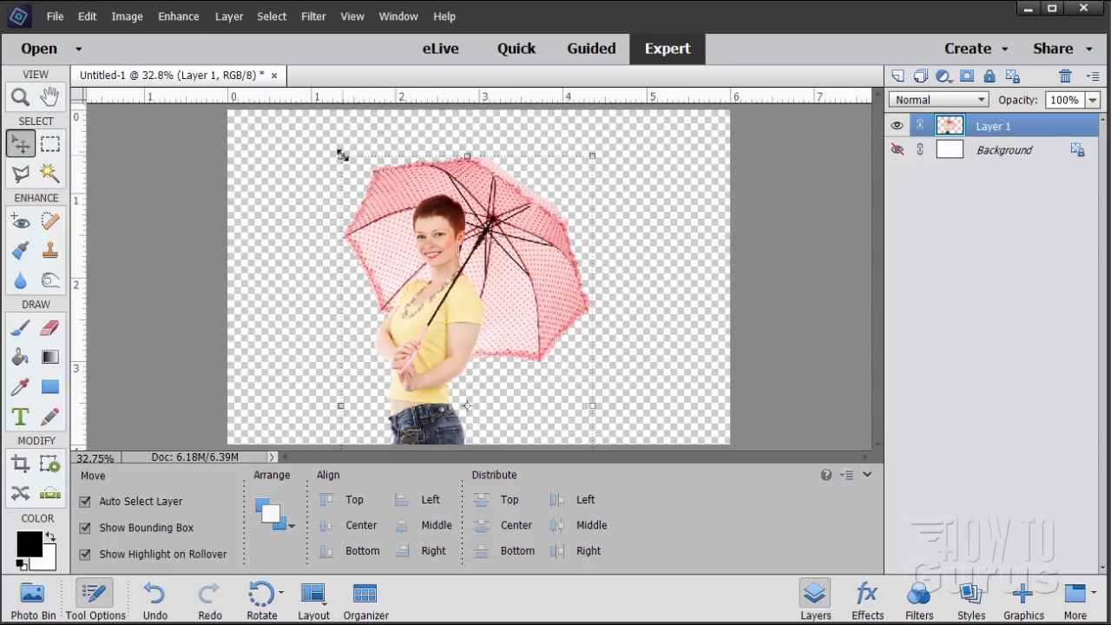
drag(341, 155, 400, 271)
drag(481, 379, 414, 238)
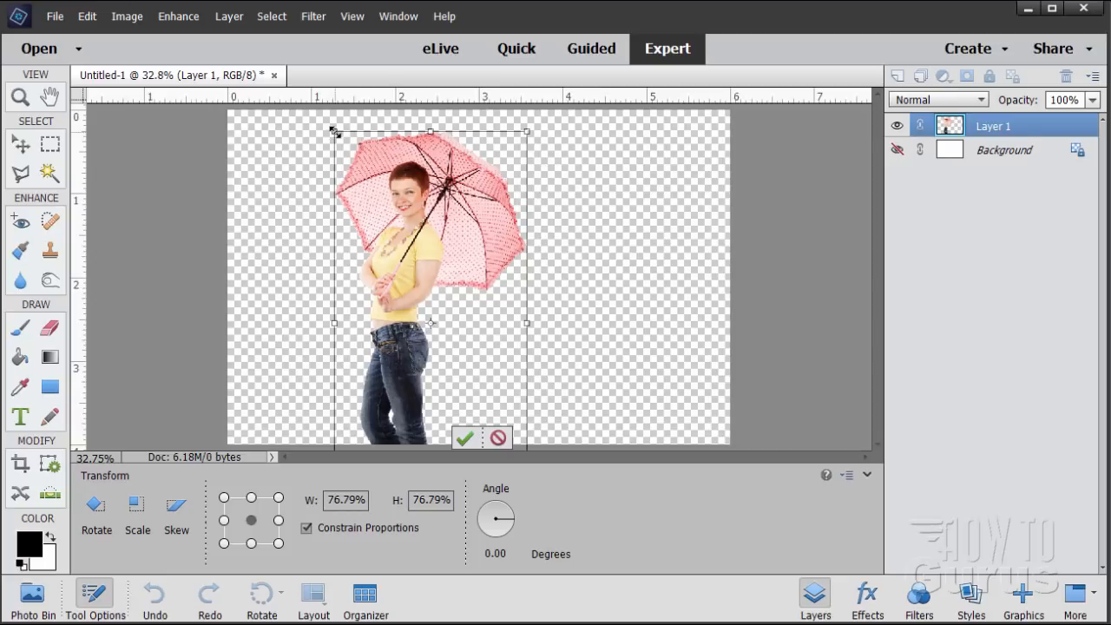
drag(333, 130, 361, 185)
drag(393, 270, 408, 223)
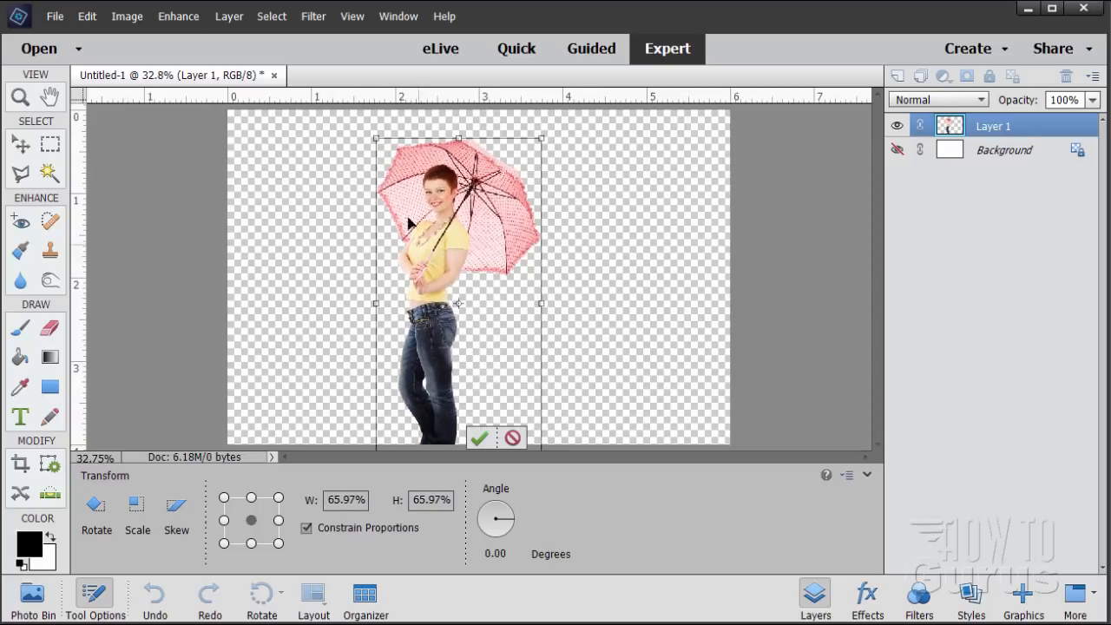
drag(387, 147, 401, 173)
drag(432, 294, 430, 269)
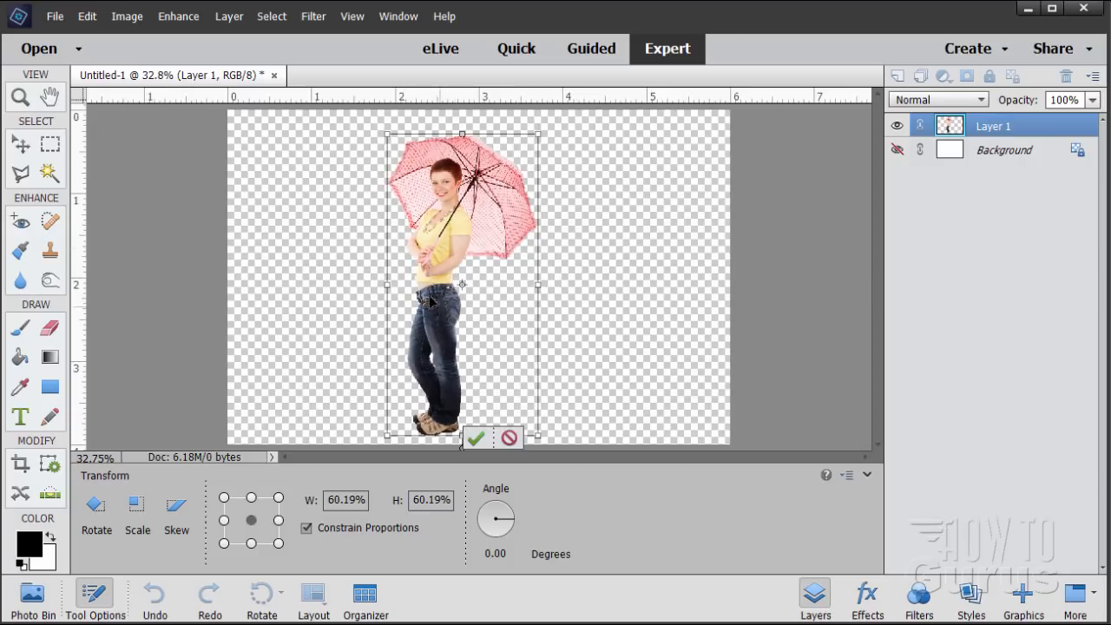
click(479, 438)
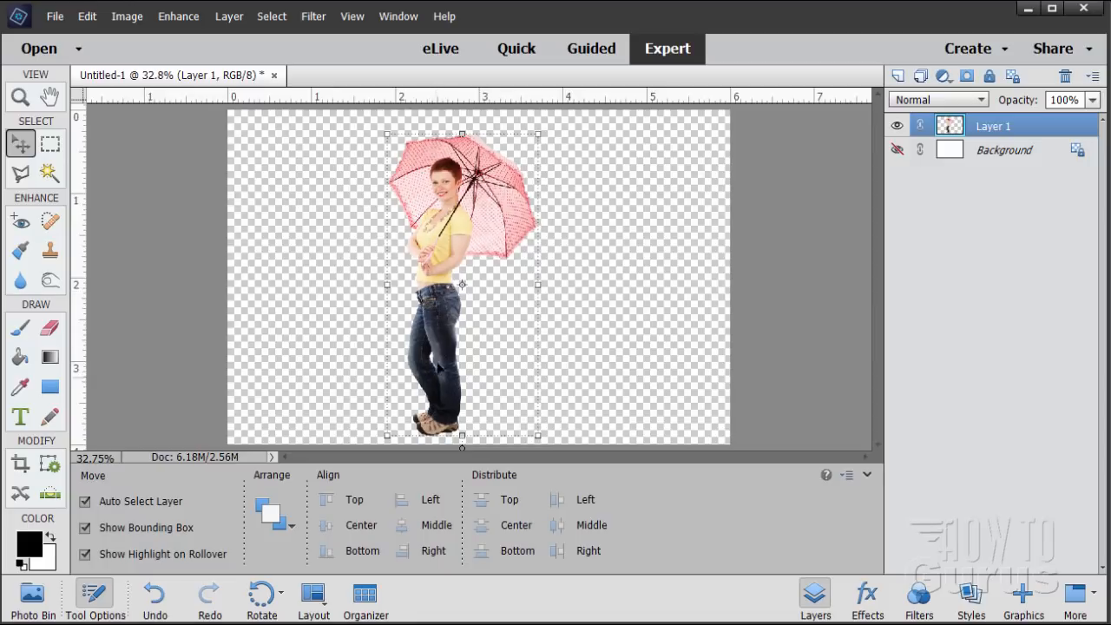
Step: Outline the white gap between the woman's legs with the Polygonal Lasso, delete it, and deselect
click(20, 97)
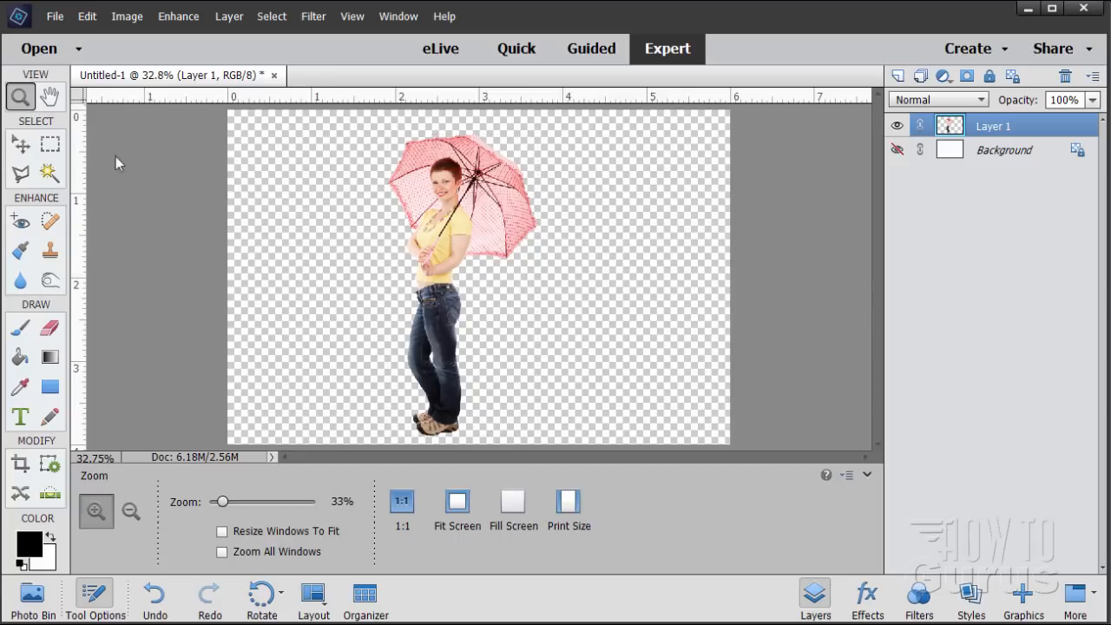
click(429, 360)
click(430, 363)
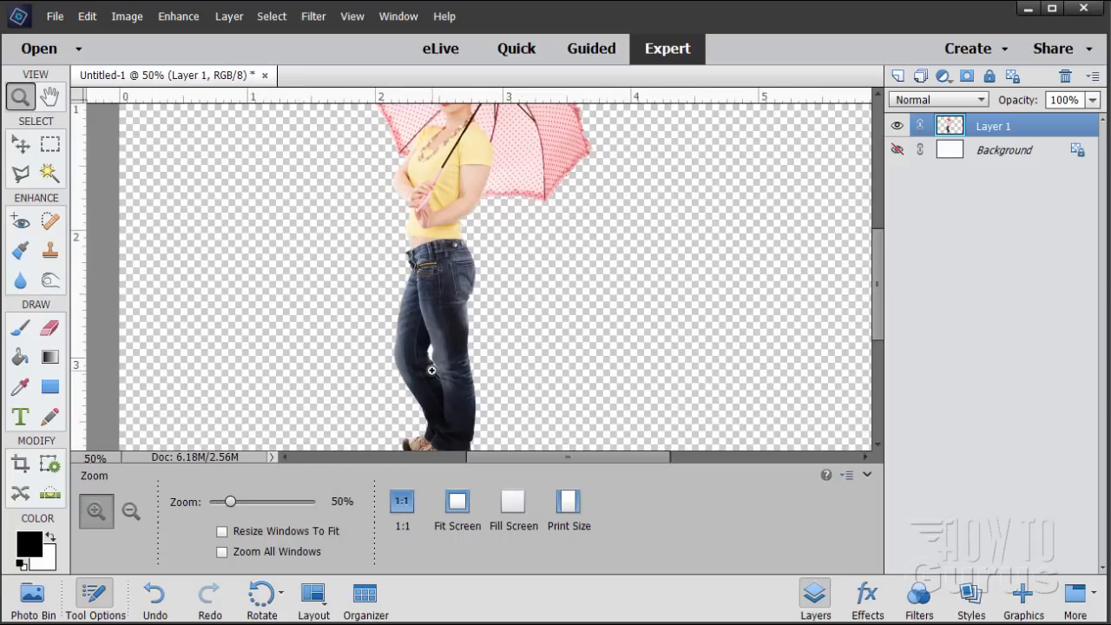
click(430, 366)
click(431, 370)
click(433, 364)
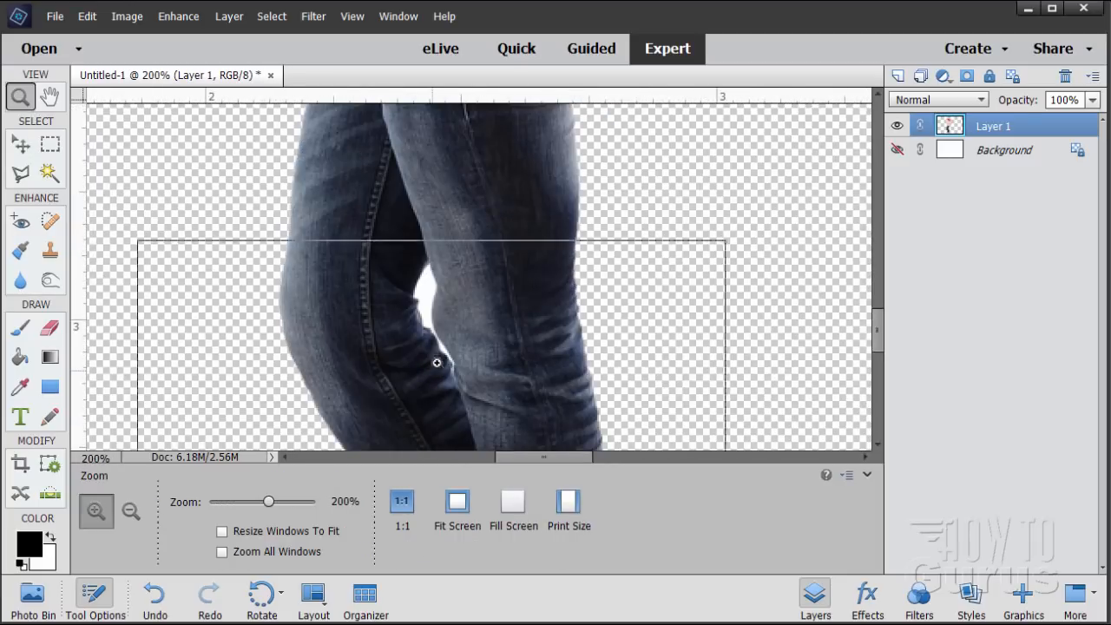
click(448, 339)
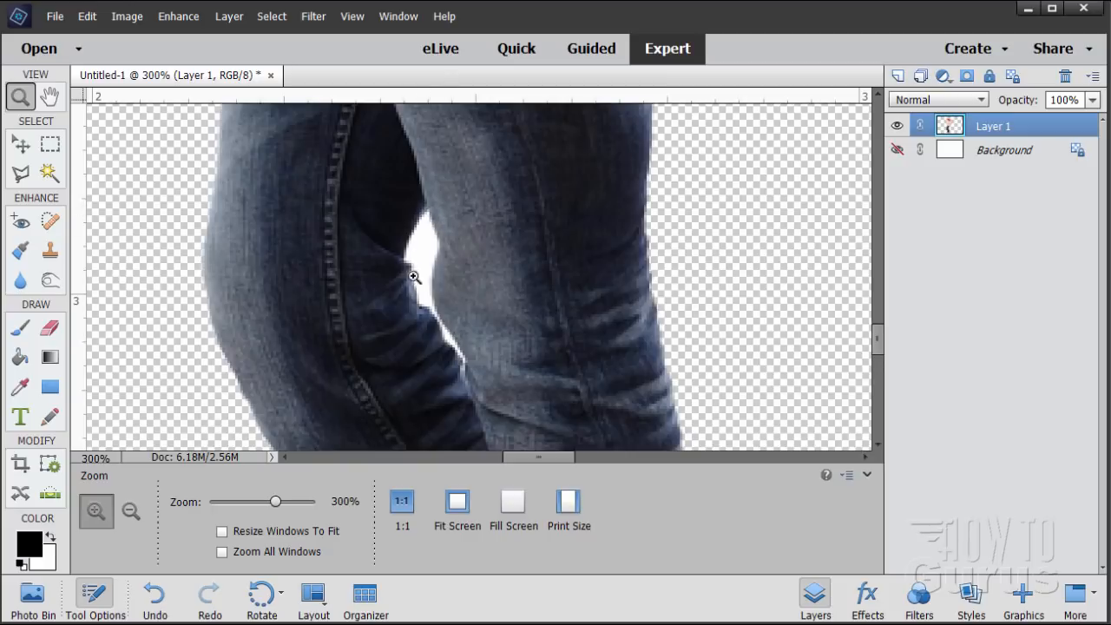
click(32, 175)
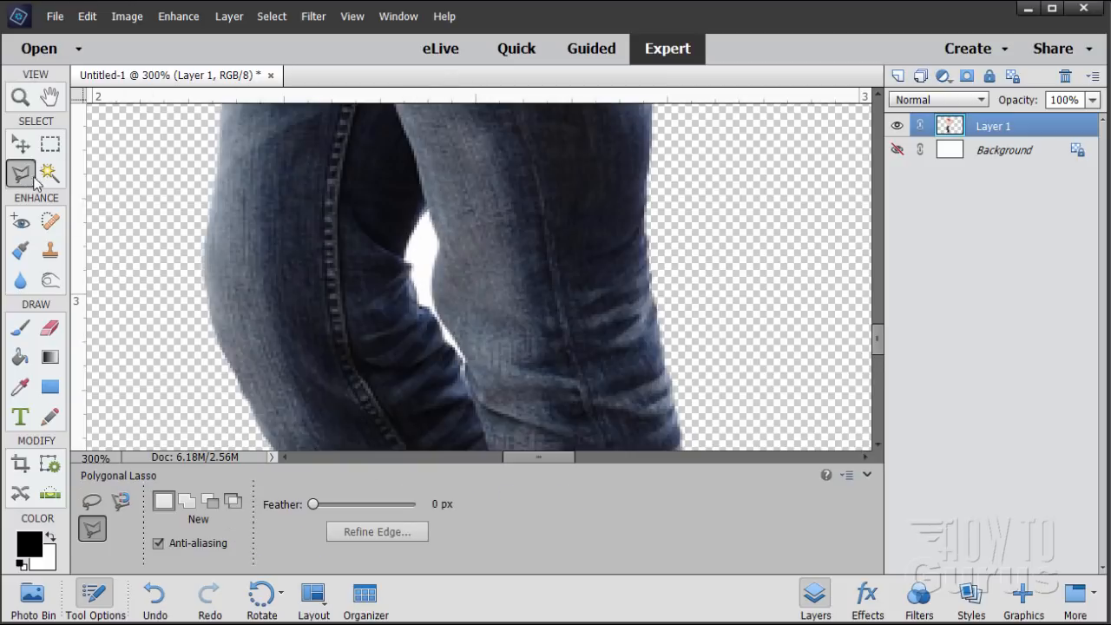
click(429, 210)
click(414, 228)
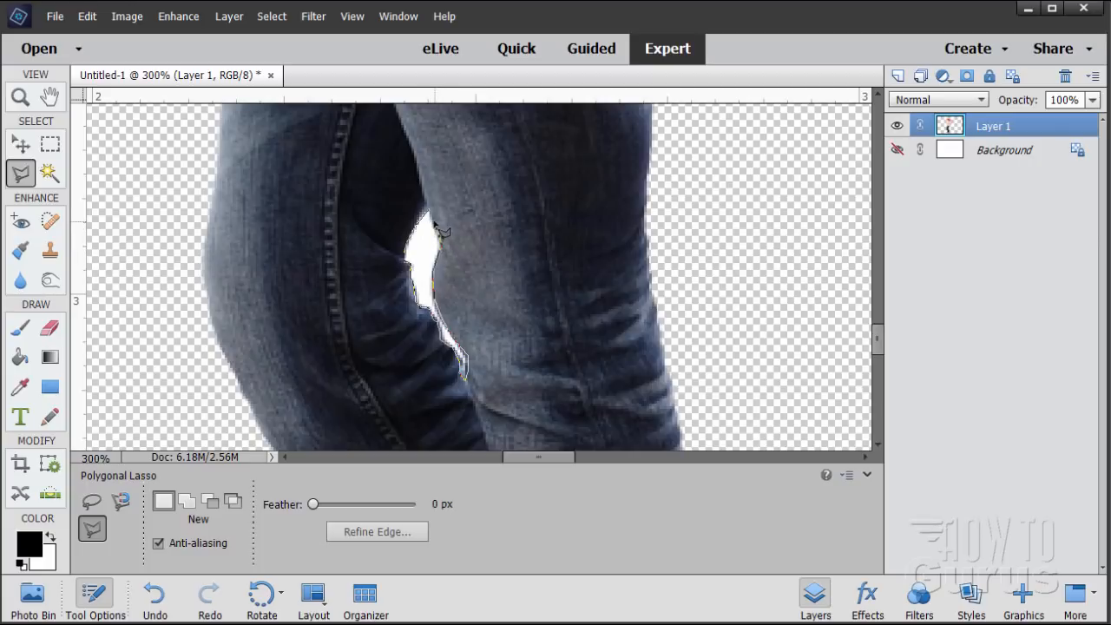
click(430, 211)
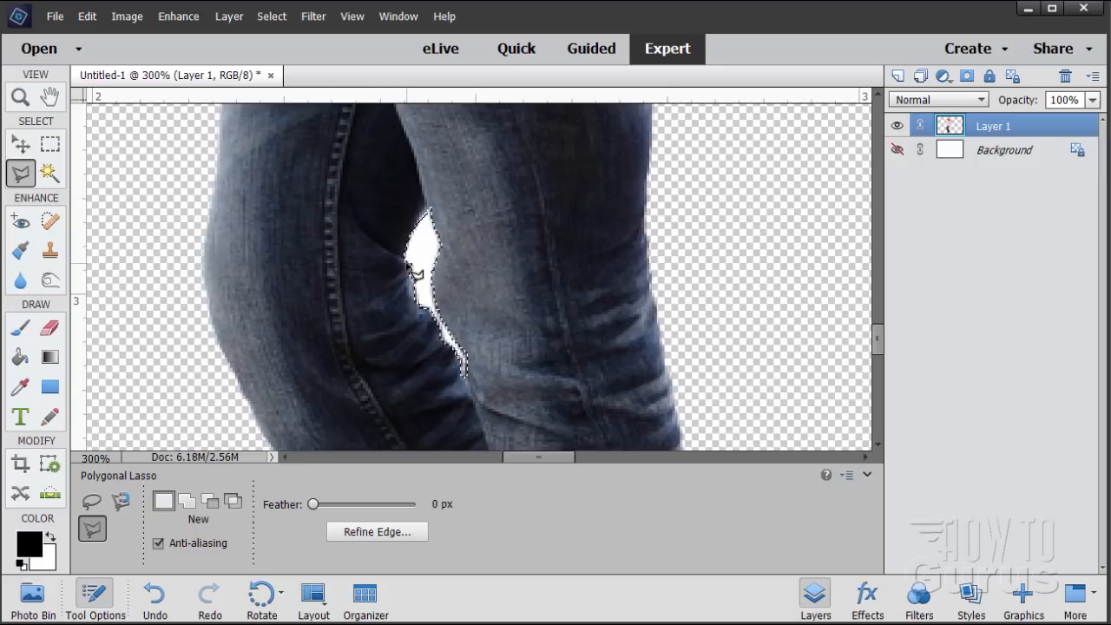
key(Delete)
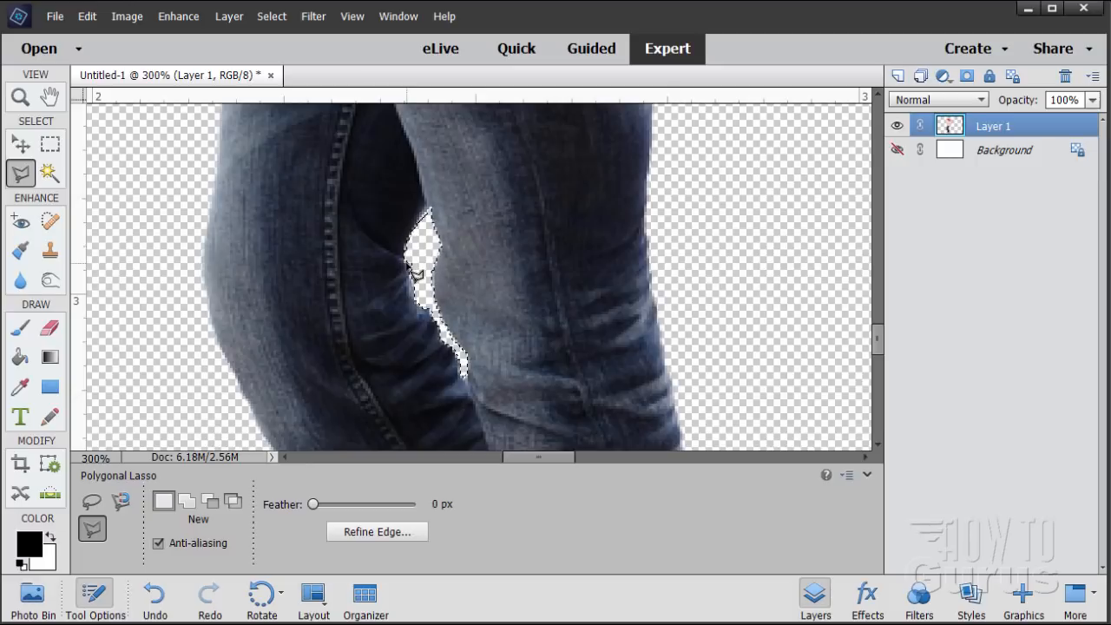
click(270, 16)
click(287, 51)
Step: Shift the woman slightly to the right on the canvas and show the white Background layer again
key(z)
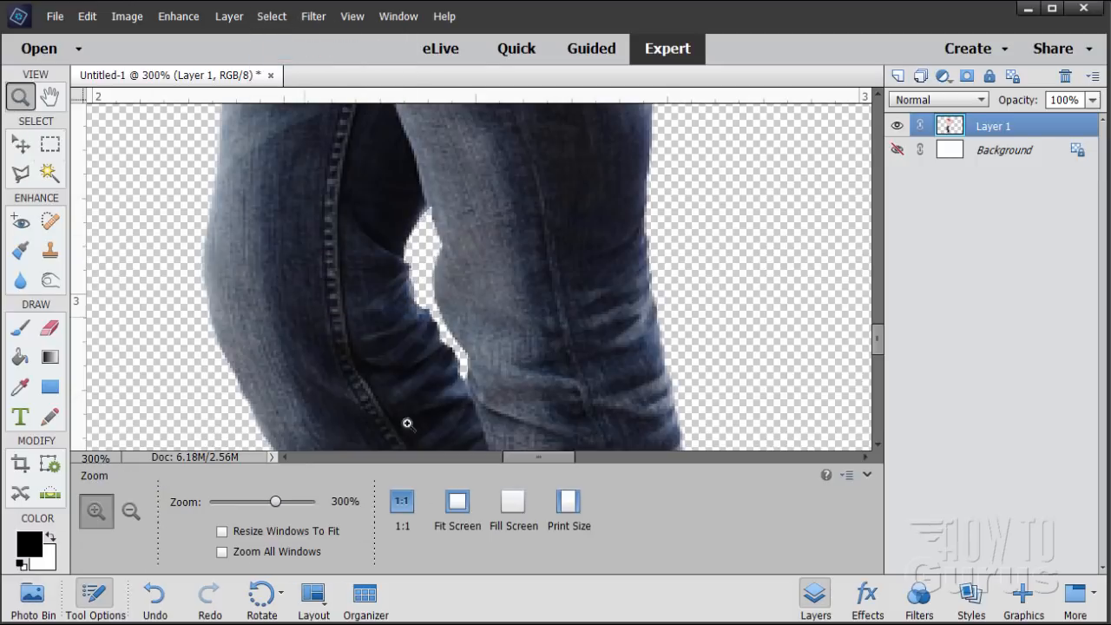
click(457, 501)
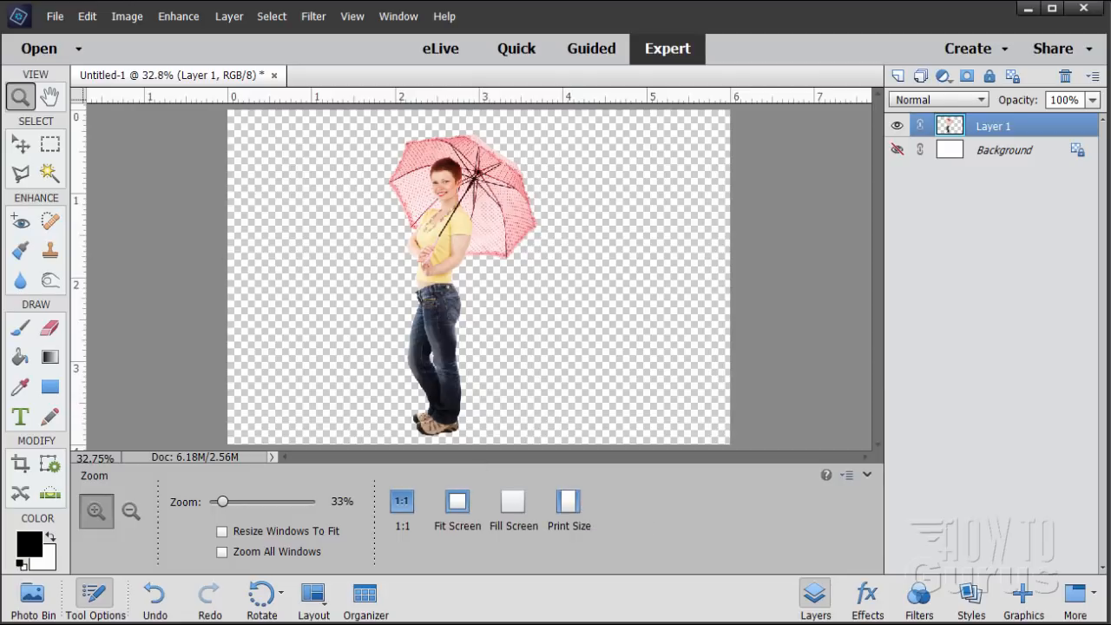
key(v)
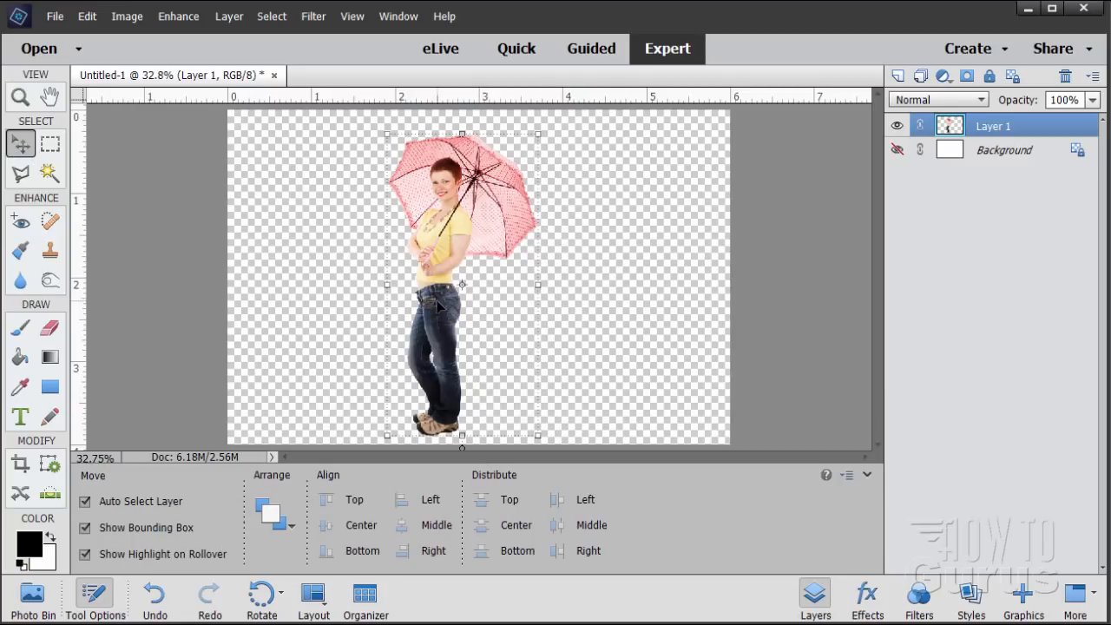
mouse_move(438, 303)
mouse_down()
mouse_move(547, 301)
mouse_move(435, 306)
mouse_up()
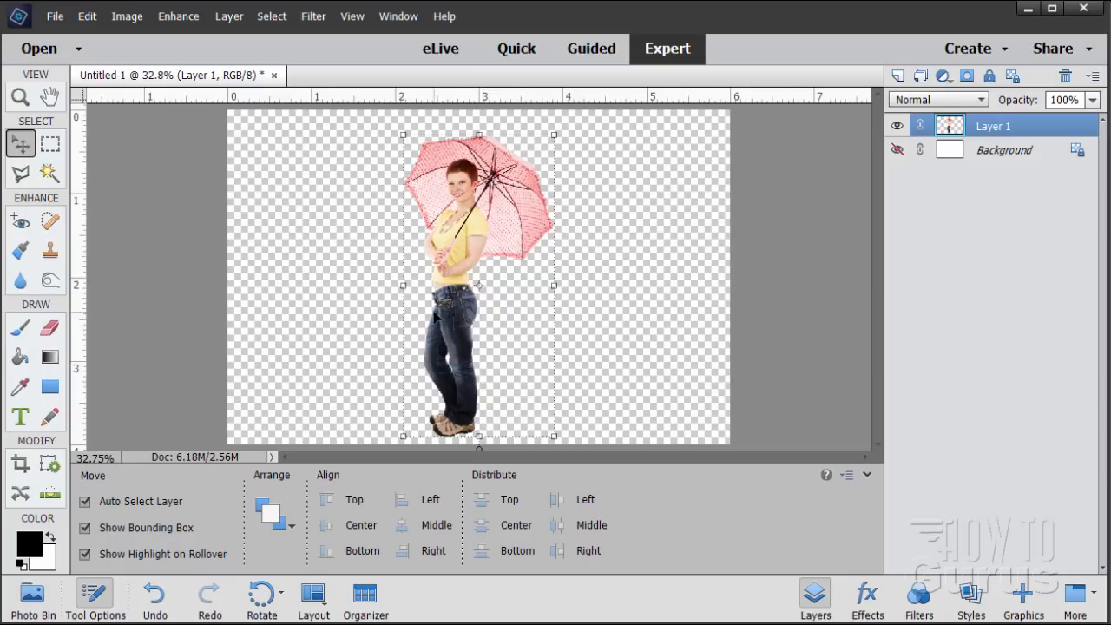
click(898, 151)
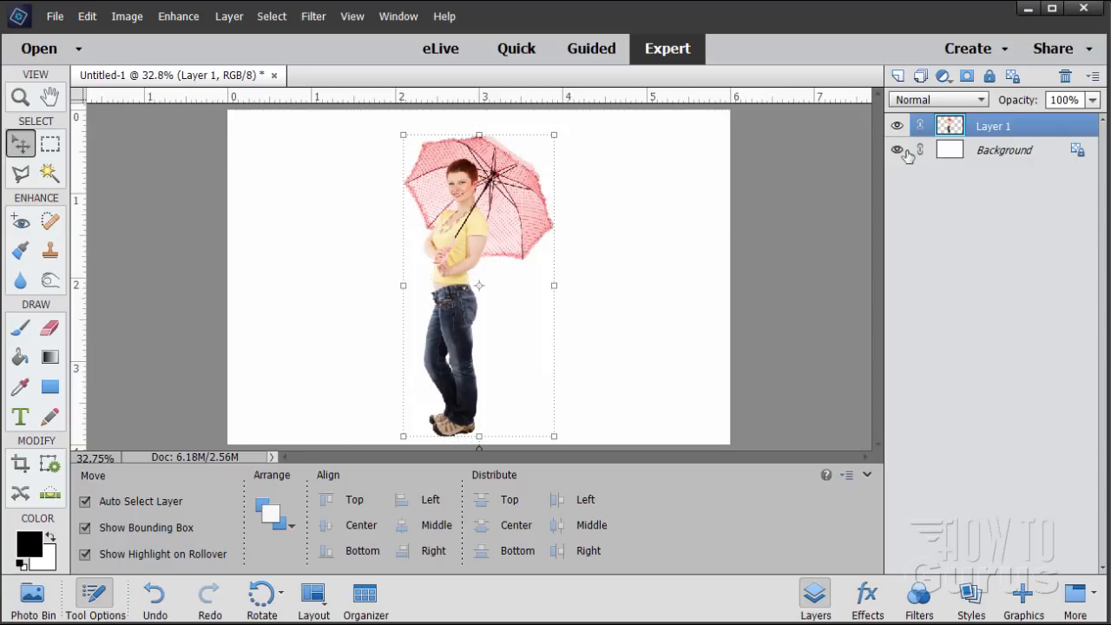
mouse_move(450, 265)
mouse_down()
mouse_move(440, 275)
mouse_move(453, 262)
mouse_up()
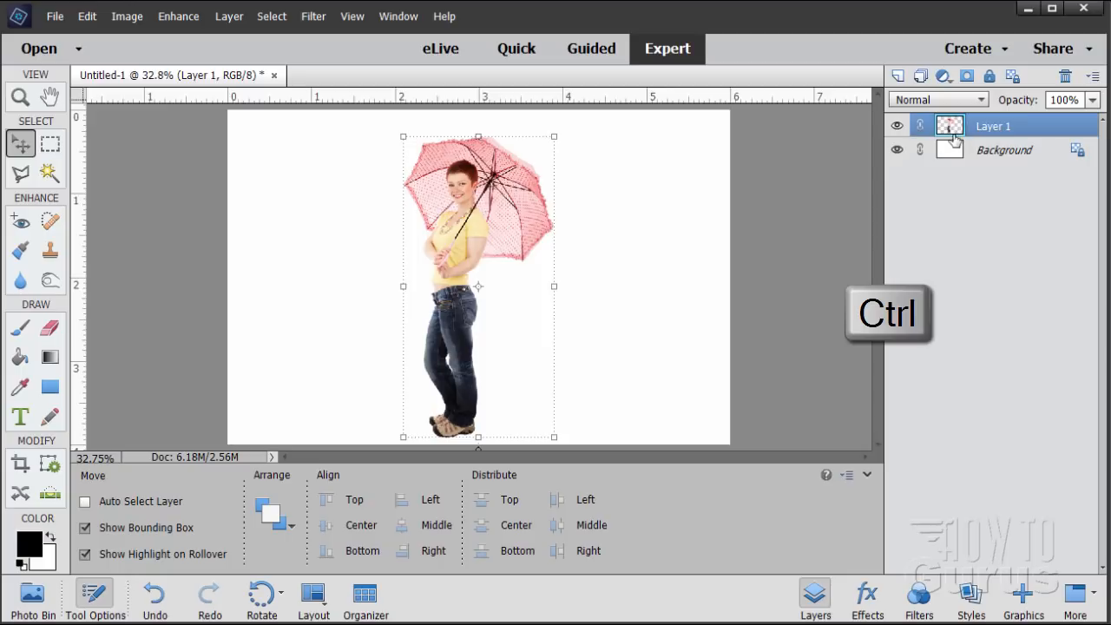
Step: Load the woman's outline from Layer 1 as a selection and add a new empty layer directly above the Background
ctrl+click(950, 130)
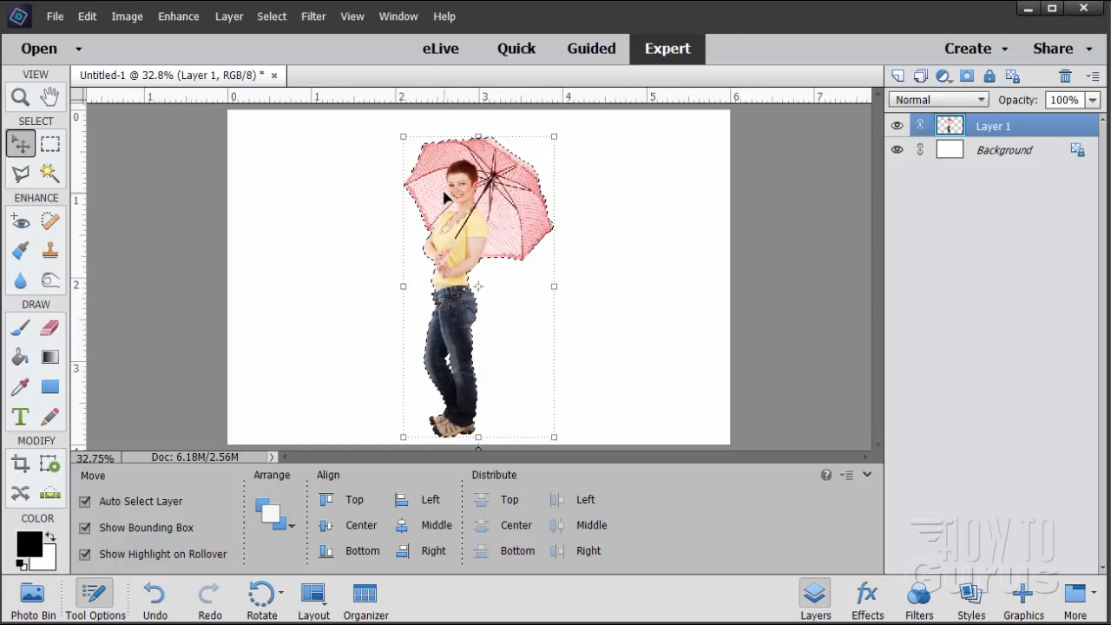
click(1002, 150)
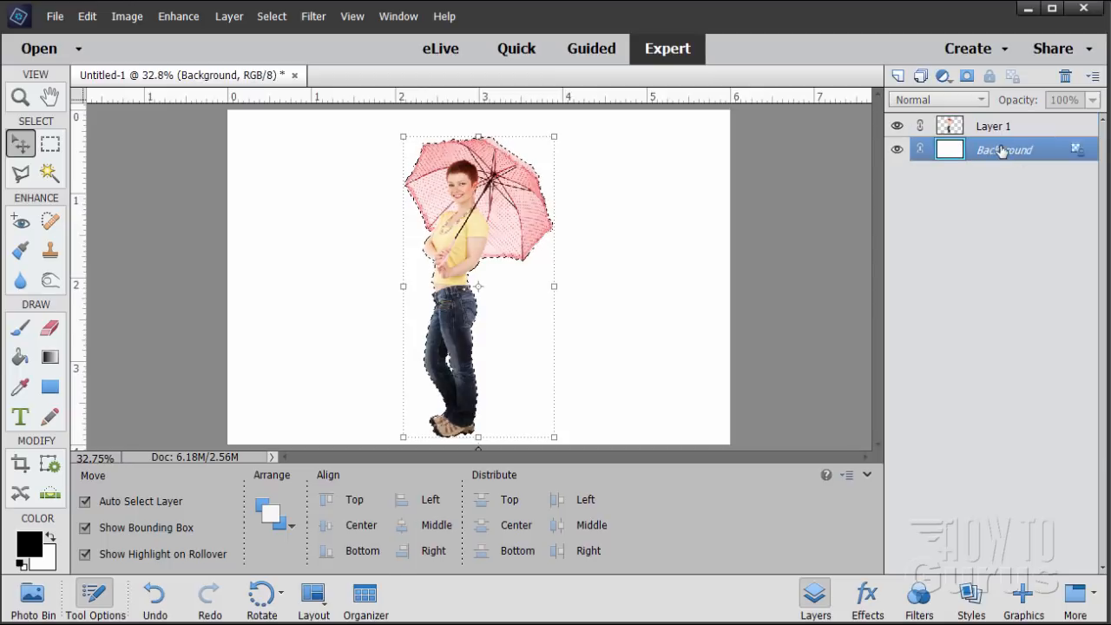
click(898, 77)
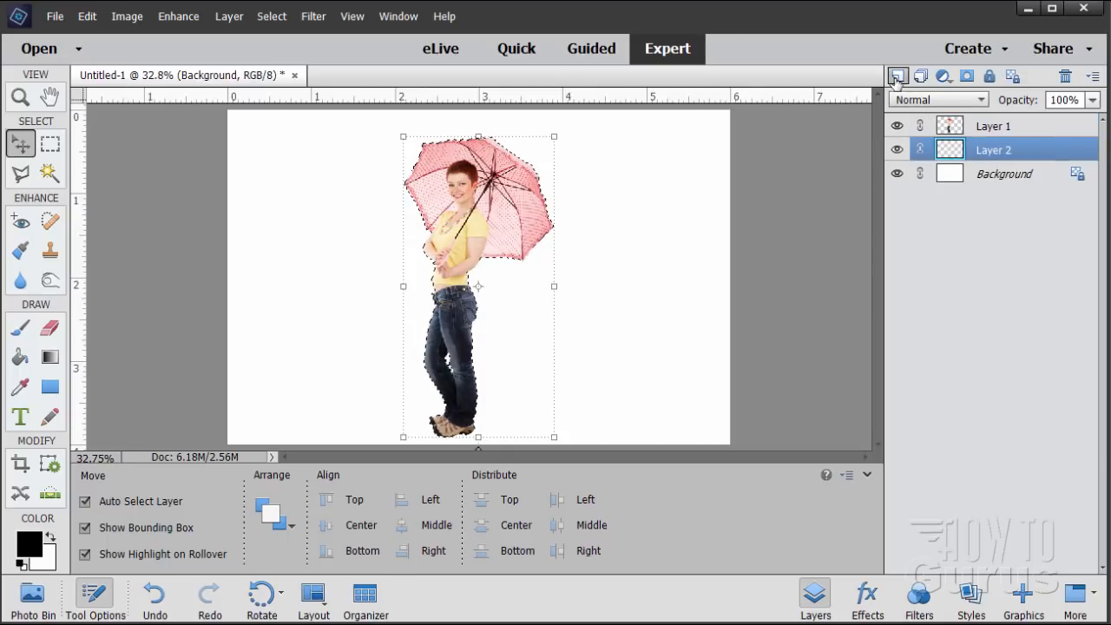
double_click(979, 152)
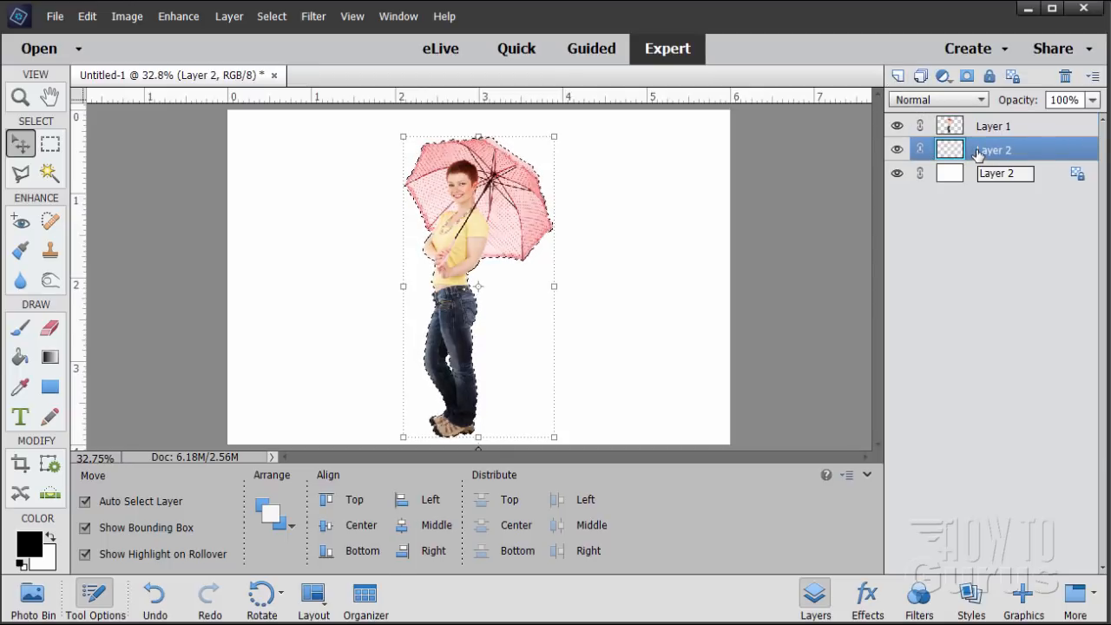
Step: Hide Layer 1, fill the woman-shaped selection on Layer 2 with black using the Paint Bucket, and deselect
click(898, 127)
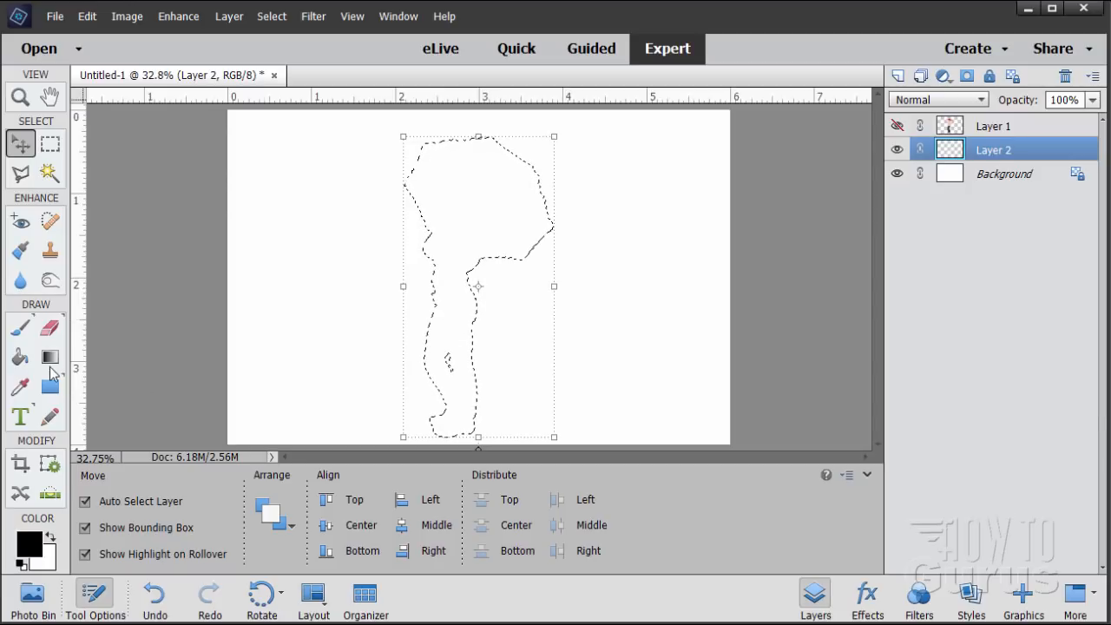
click(22, 358)
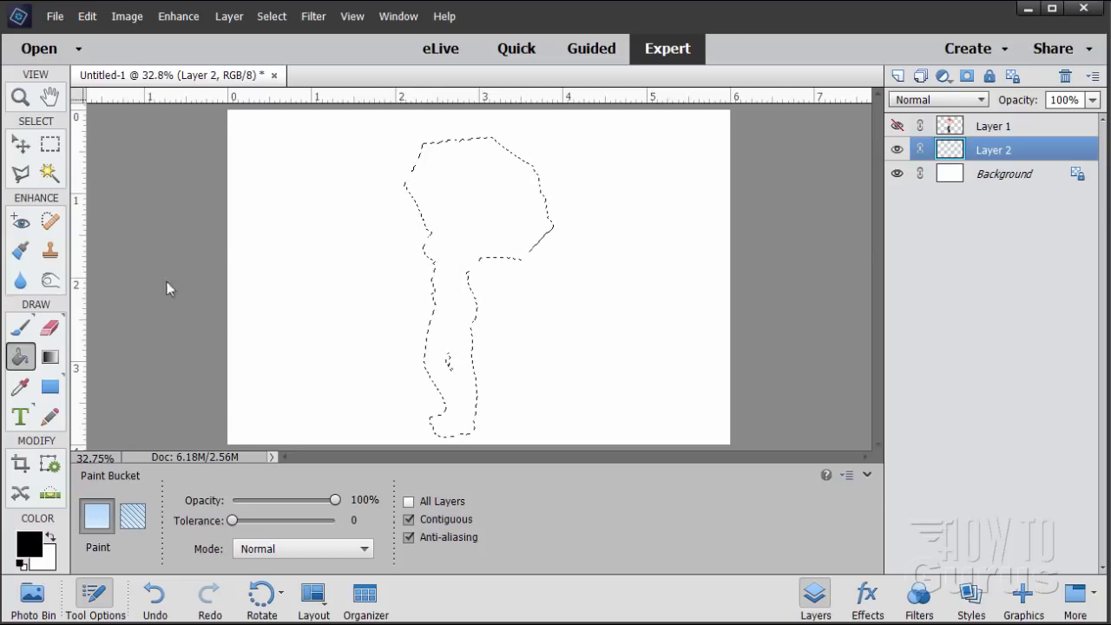
click(475, 219)
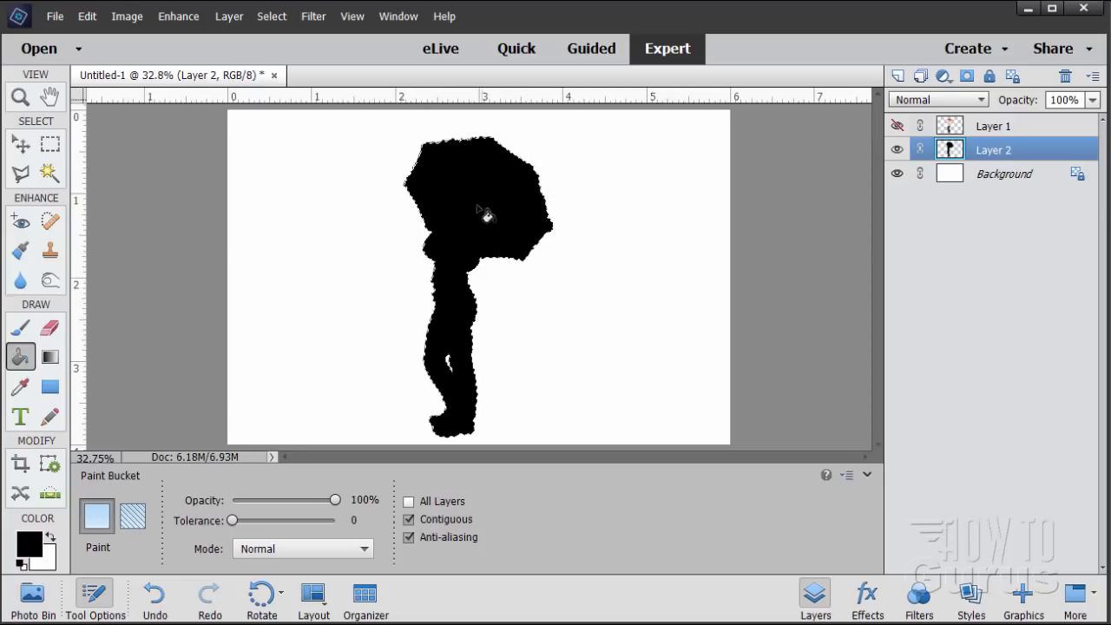
click(23, 145)
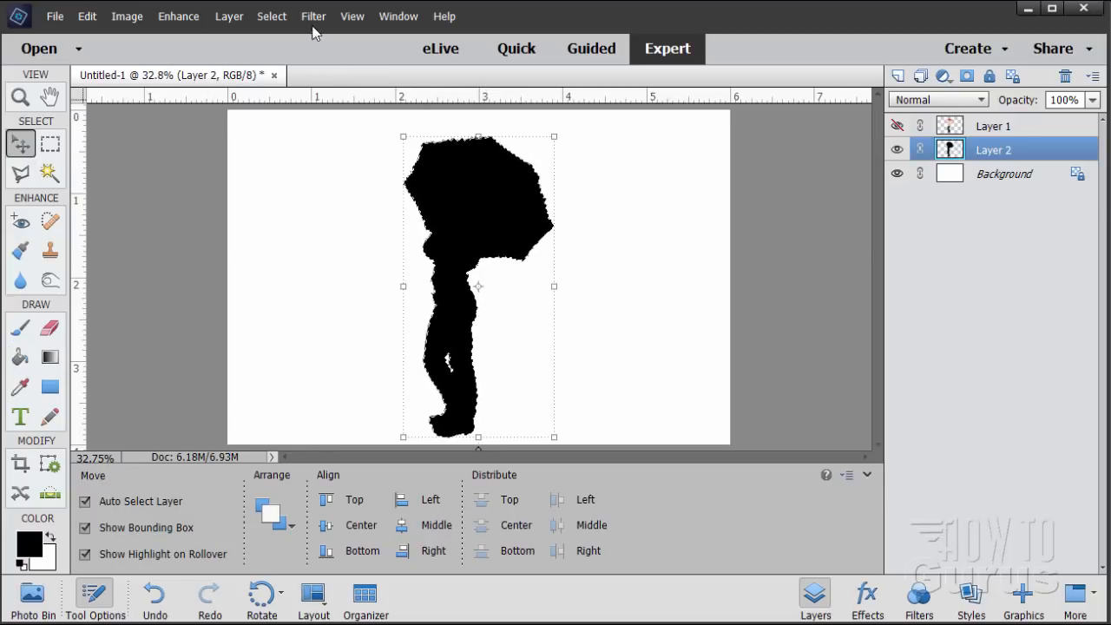
click(272, 15)
click(288, 49)
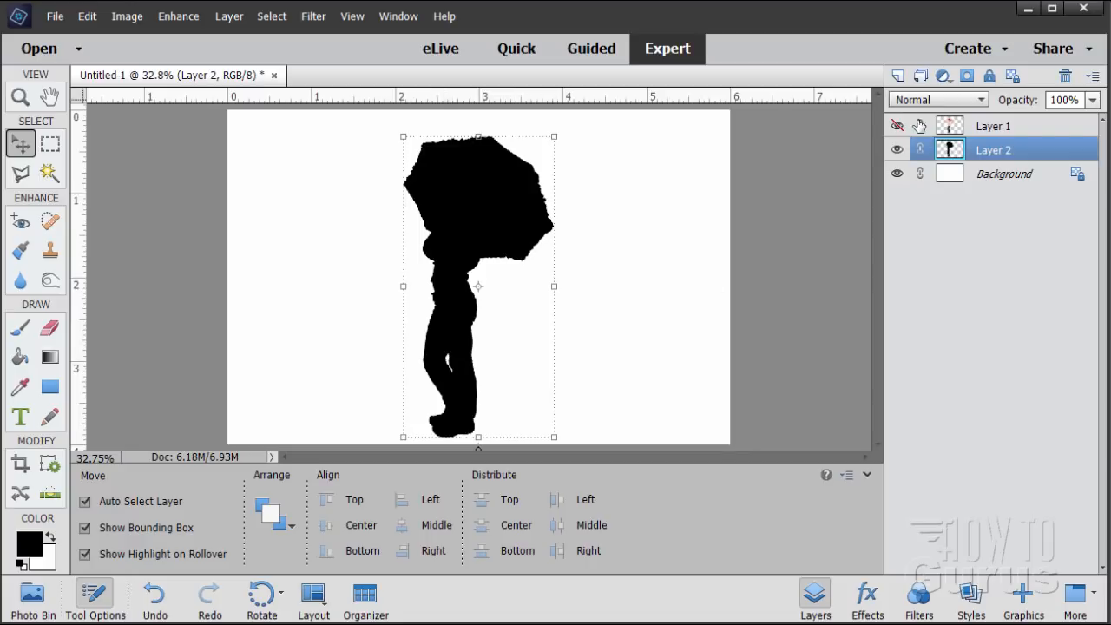
Step: Show Layer 1 again and move the black silhouette on Layer 2 straight right until it stands beside the woman
click(896, 125)
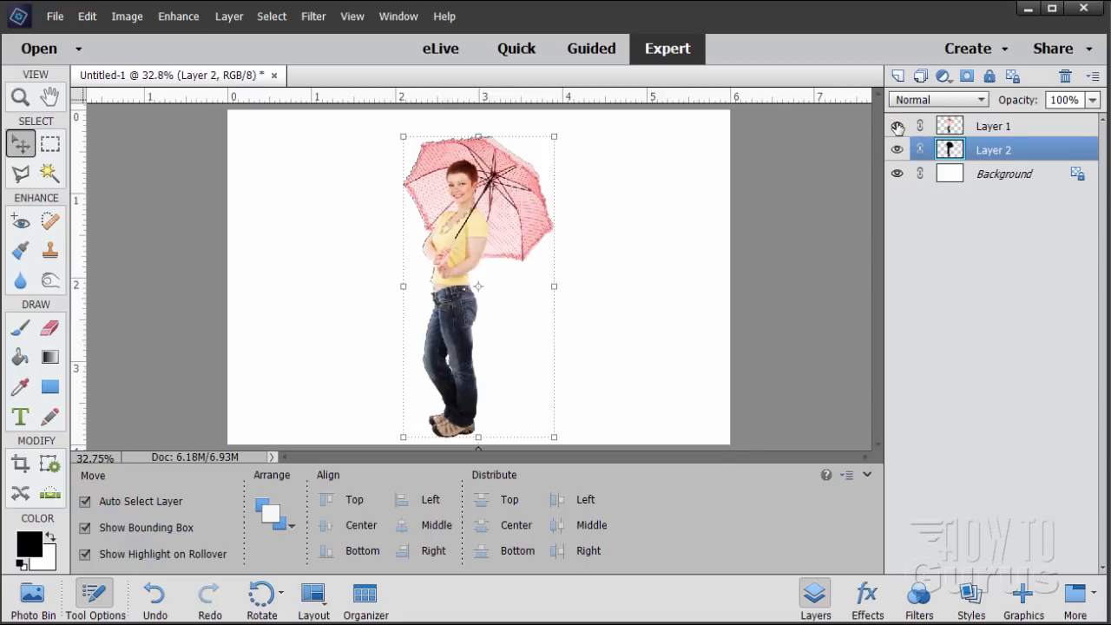
drag(500, 335, 569, 335)
click(931, 149)
key(Right)
key(Right)
key(Right)
key(Right)
key(Right)
key(Right)
key(Right)
key(Right)
key(Right)
key(Right)
key(Right)
key(Right)
key(Right)
key(Right)
key(Right)
key(Right)
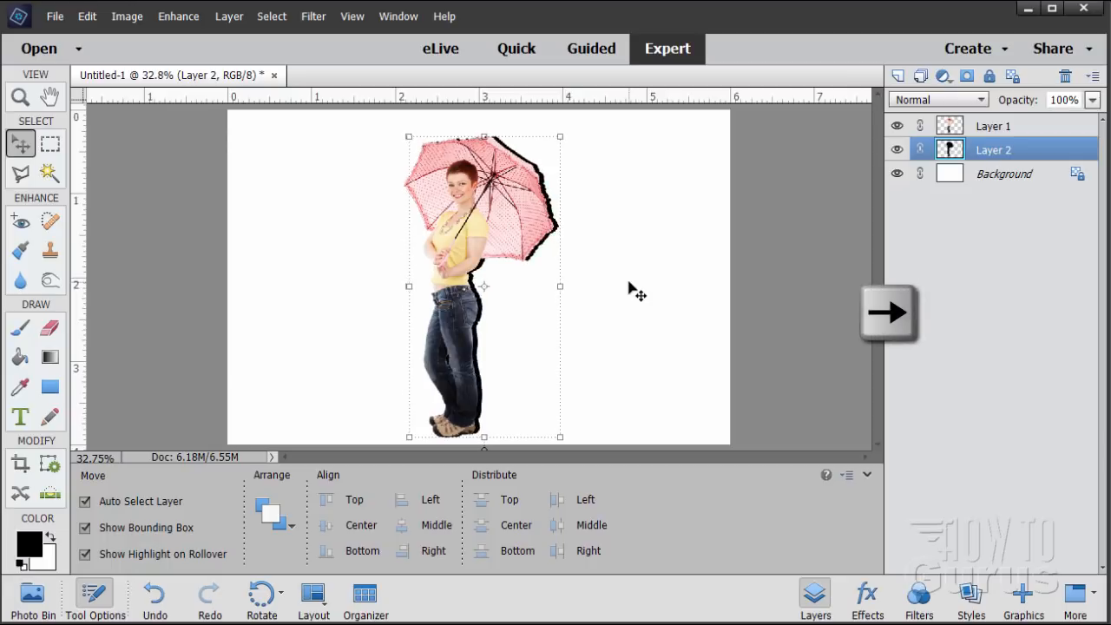
key(Right)
key(Right)
key(Right)
key(Right)
key(Right)
key(Right)
key(Right)
key(Right)
key(Right)
key(Right)
key(Right)
key(Right)
key(Right)
key(Right)
key(Right)
key(Right)
key(Right)
key(Right)
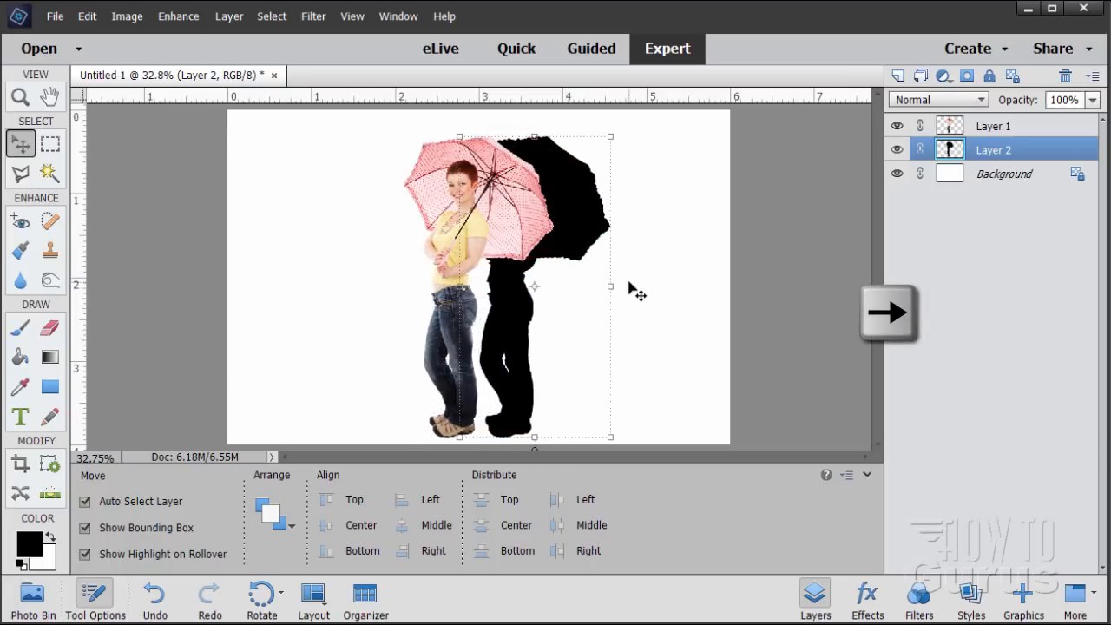
key(Right)
key(Right)
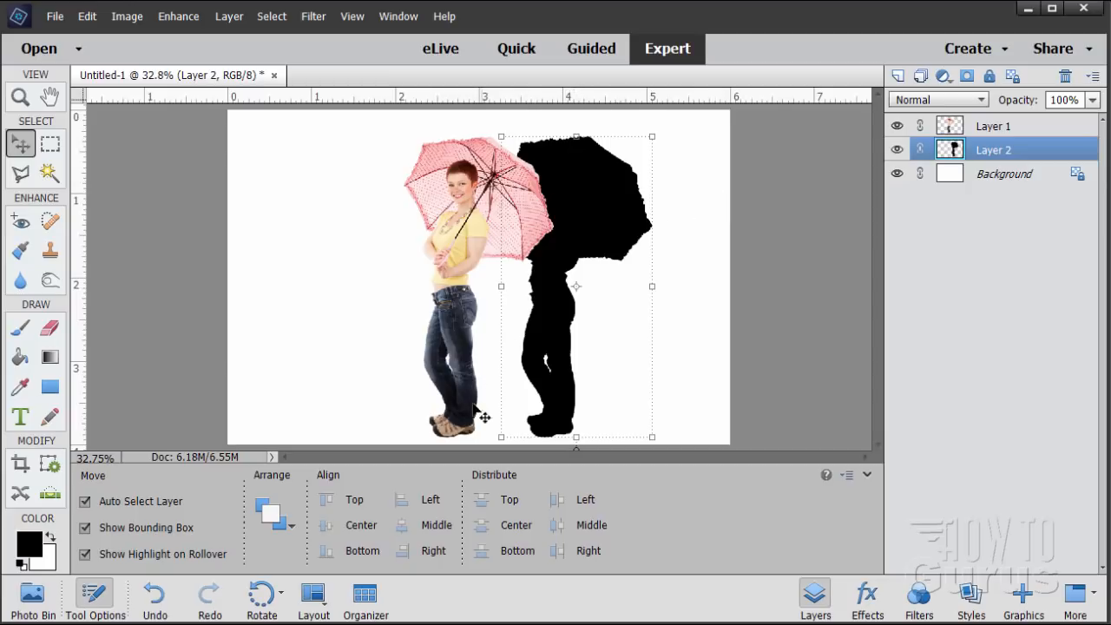
Step: Apply a Perspective transform to the black silhouette, narrowing it slightly at the umbrella end
click(131, 26)
mouse_move(143, 59)
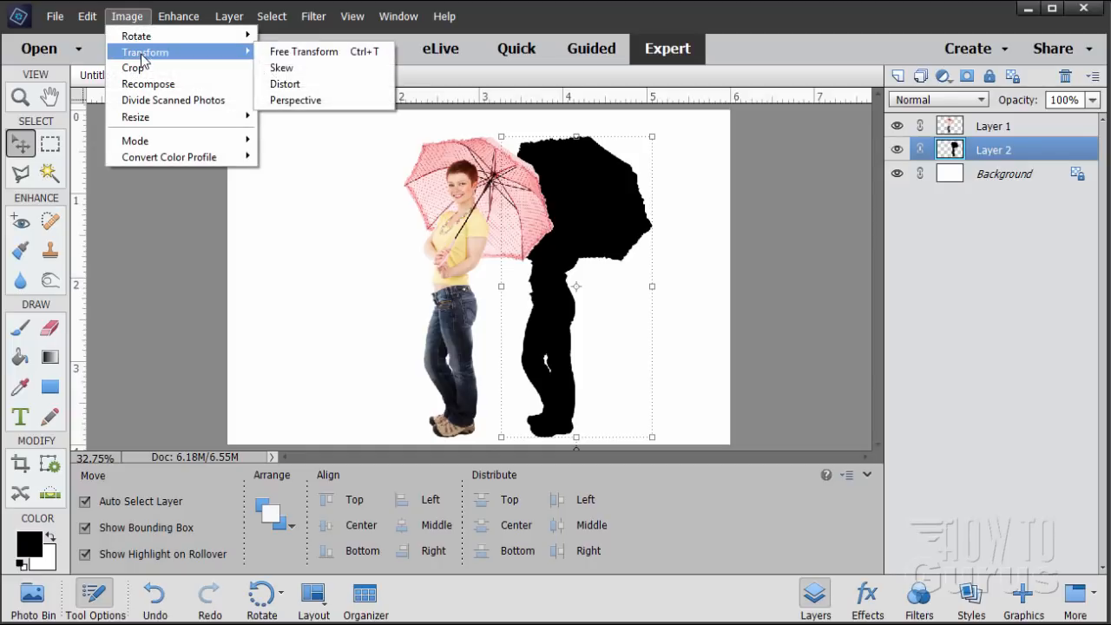
click(317, 102)
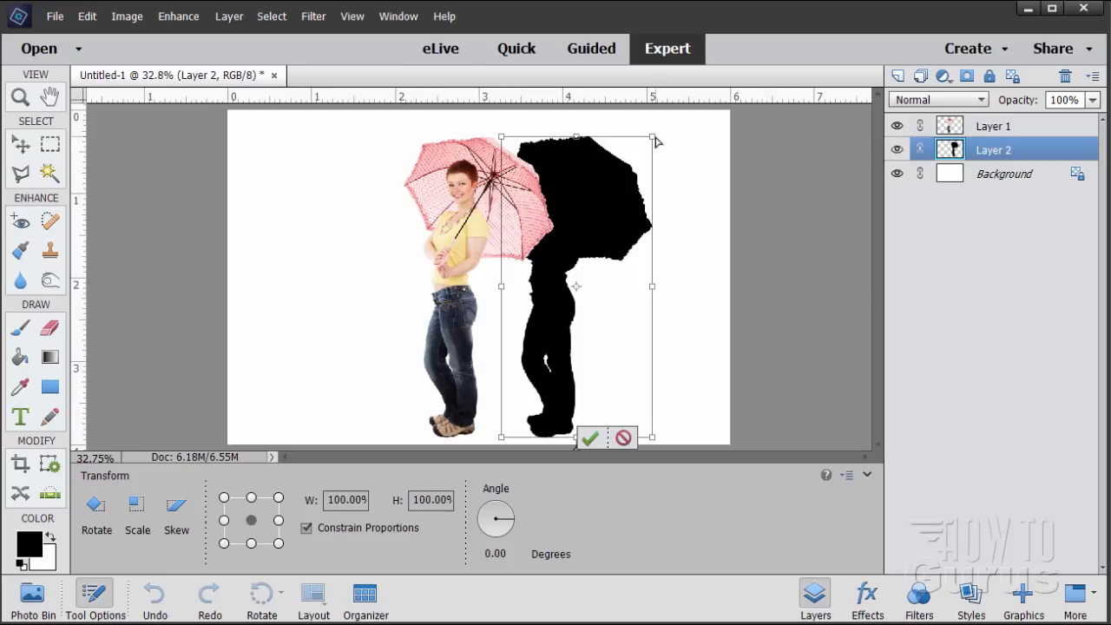
drag(653, 136, 644, 143)
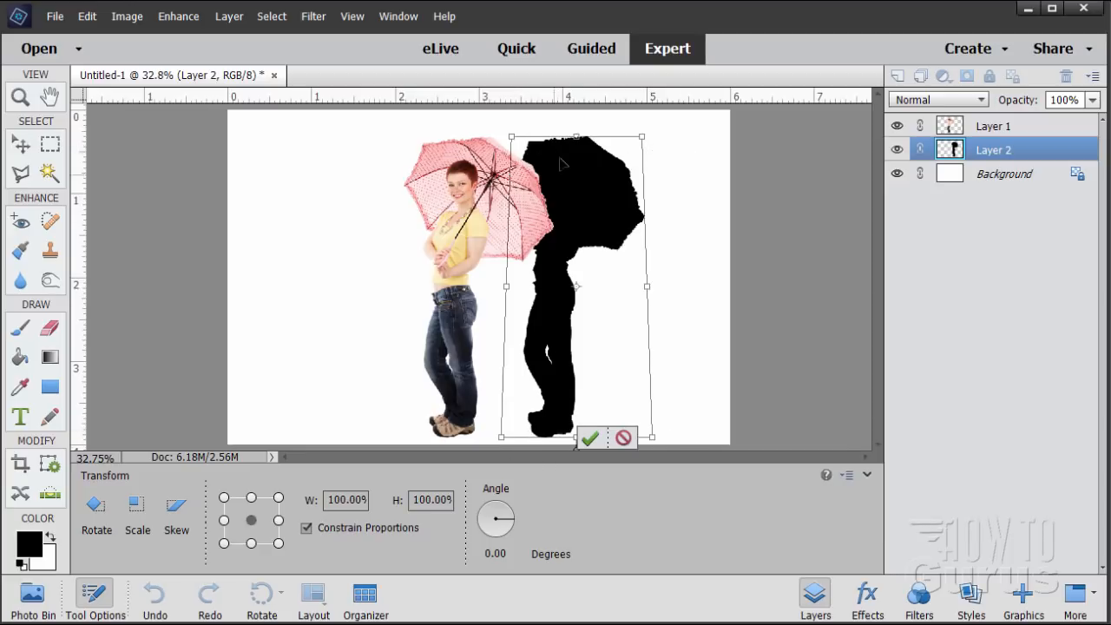
click(589, 438)
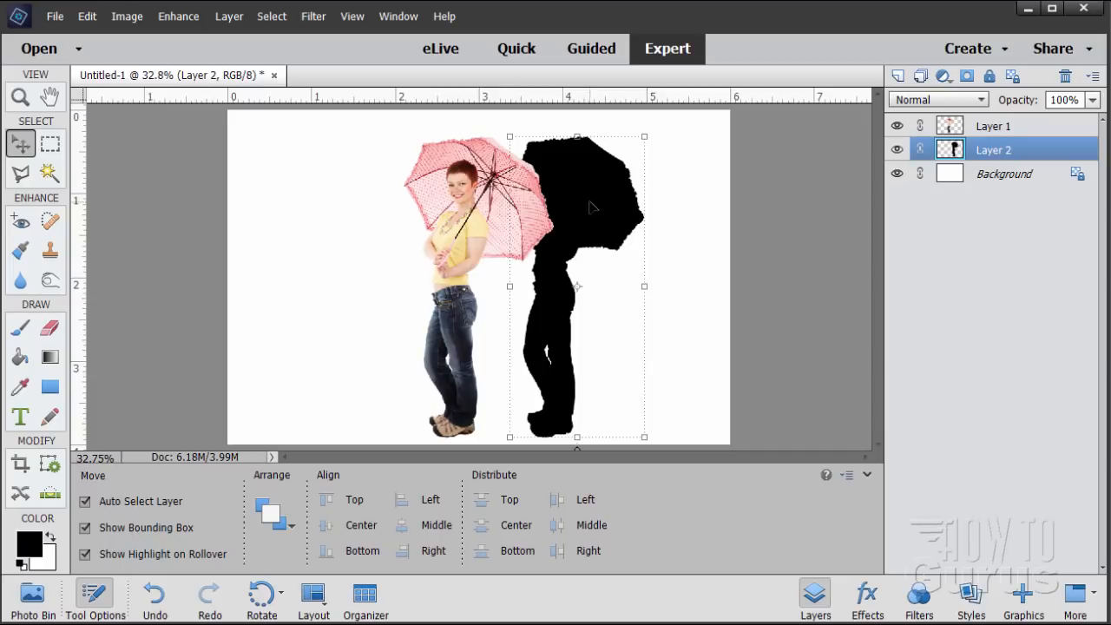
Step: Distort the silhouette to 22.53% height so it lies on the ground, slanting right from the woman's feet
click(131, 24)
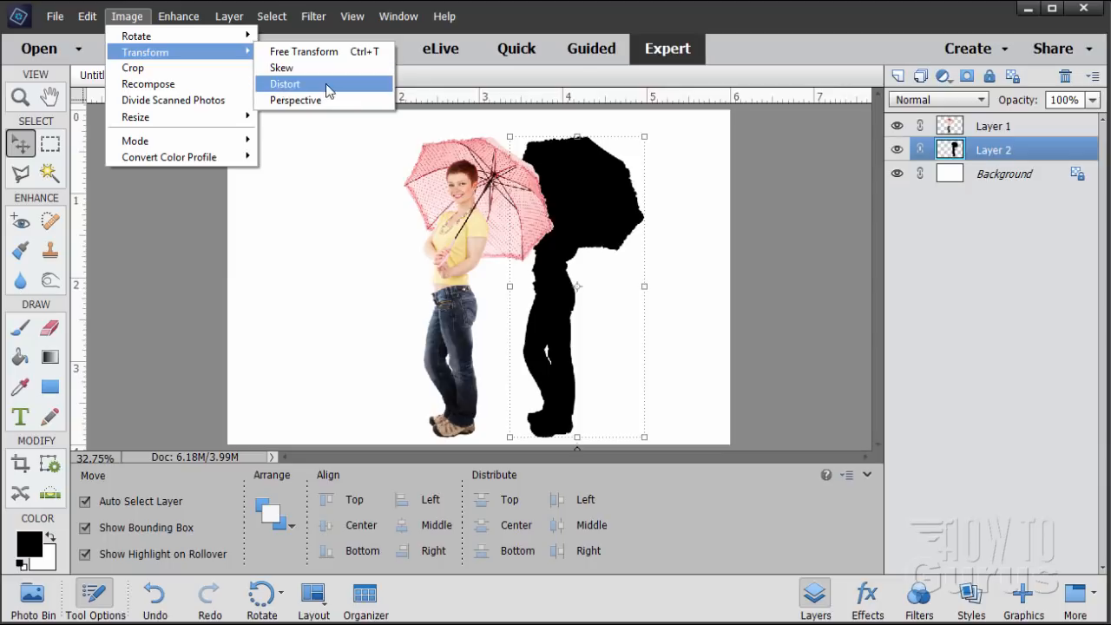
click(295, 85)
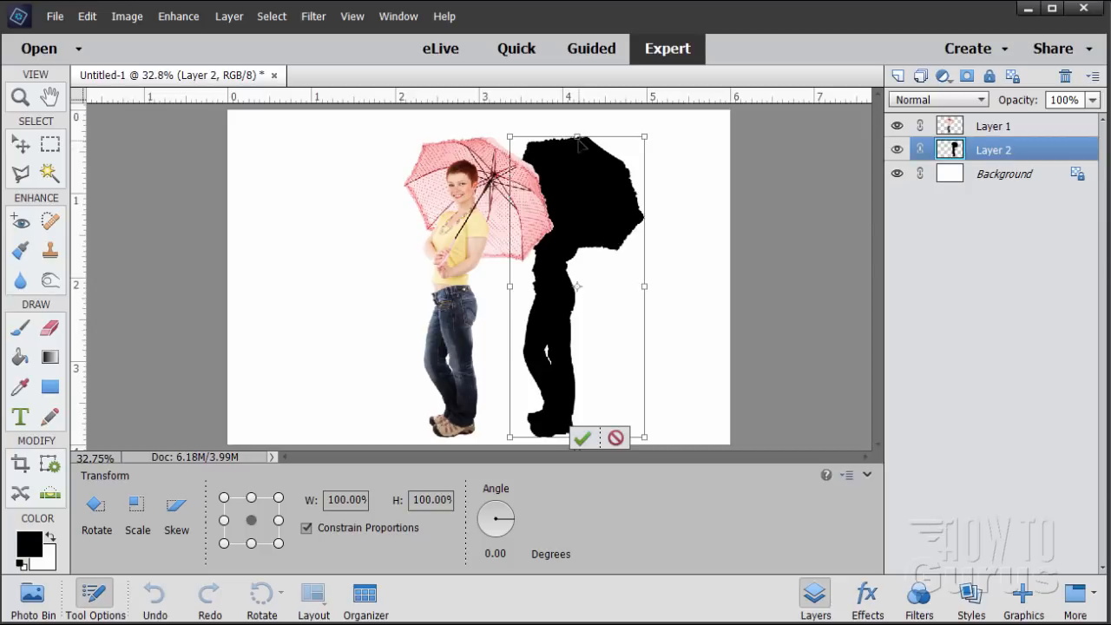
drag(579, 143, 628, 374)
drag(639, 382, 649, 369)
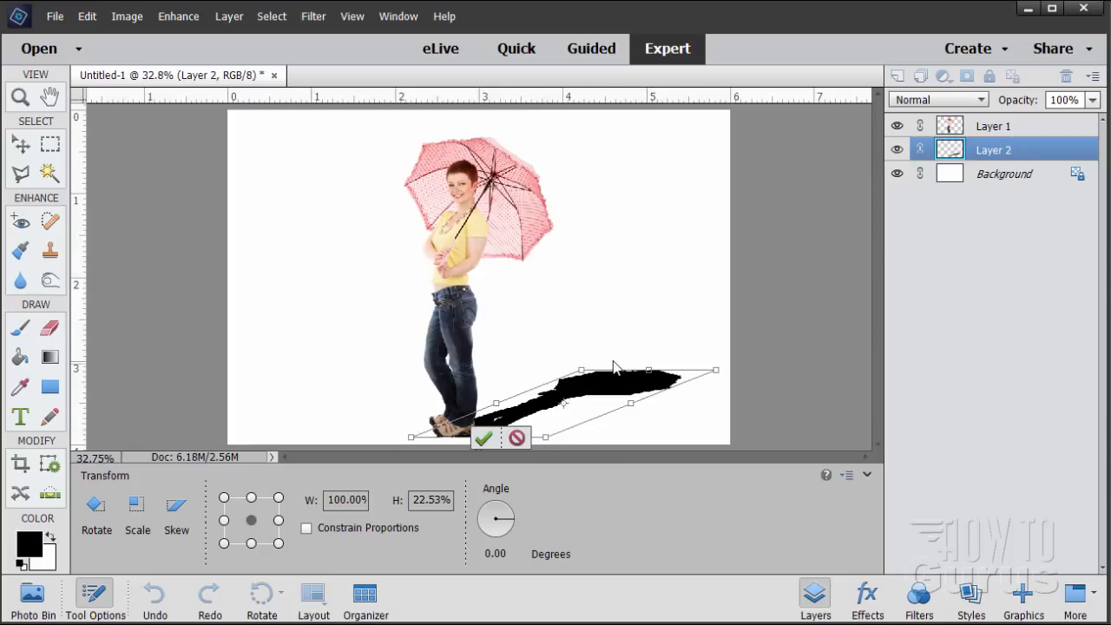
click(484, 438)
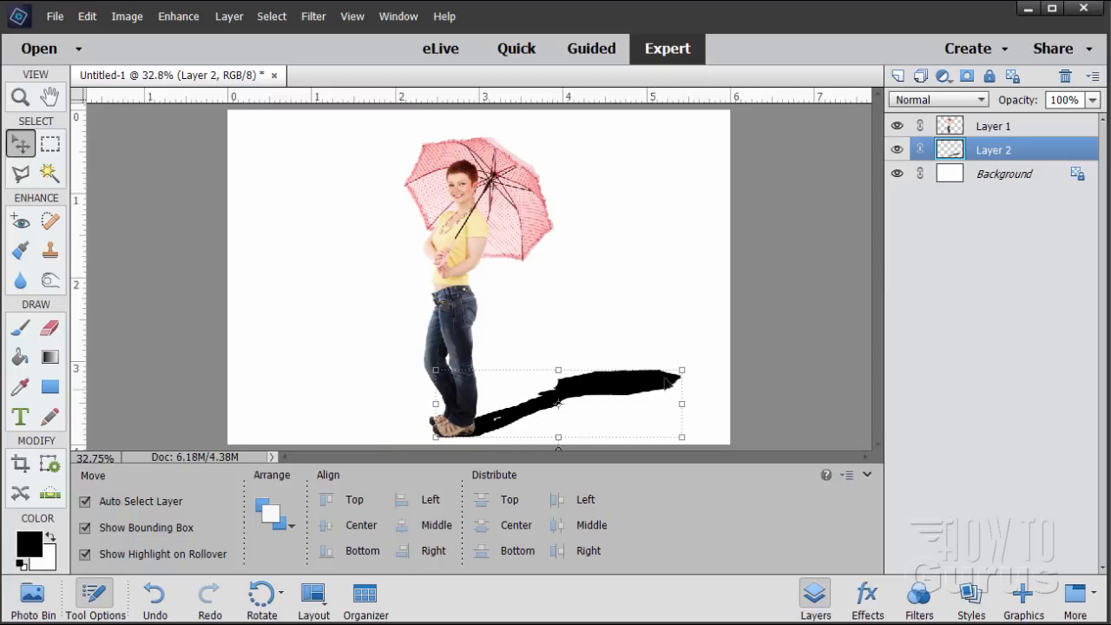
Step: Hide the woman's layer and move the flattened shadow up to the middle of the canvas
click(896, 126)
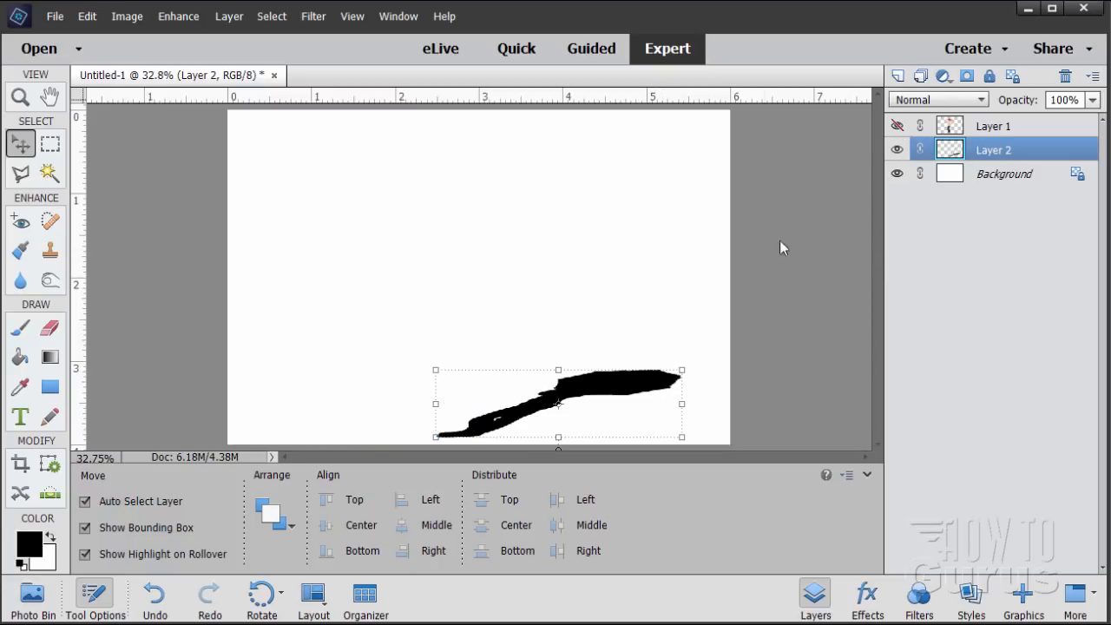
drag(592, 390, 525, 306)
click(311, 18)
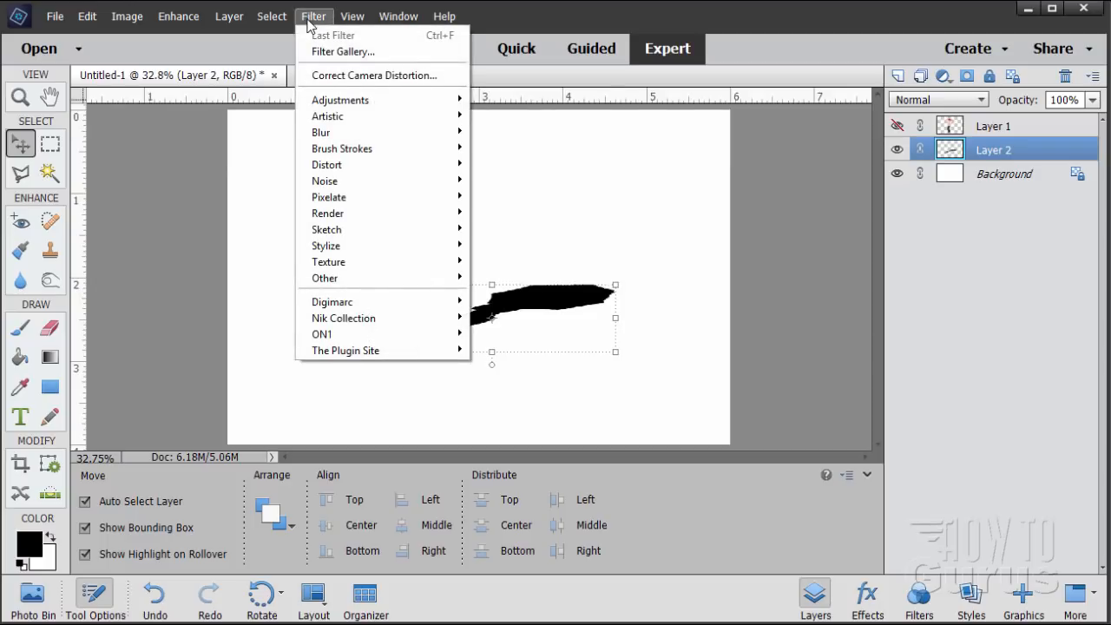
mouse_move(463, 134)
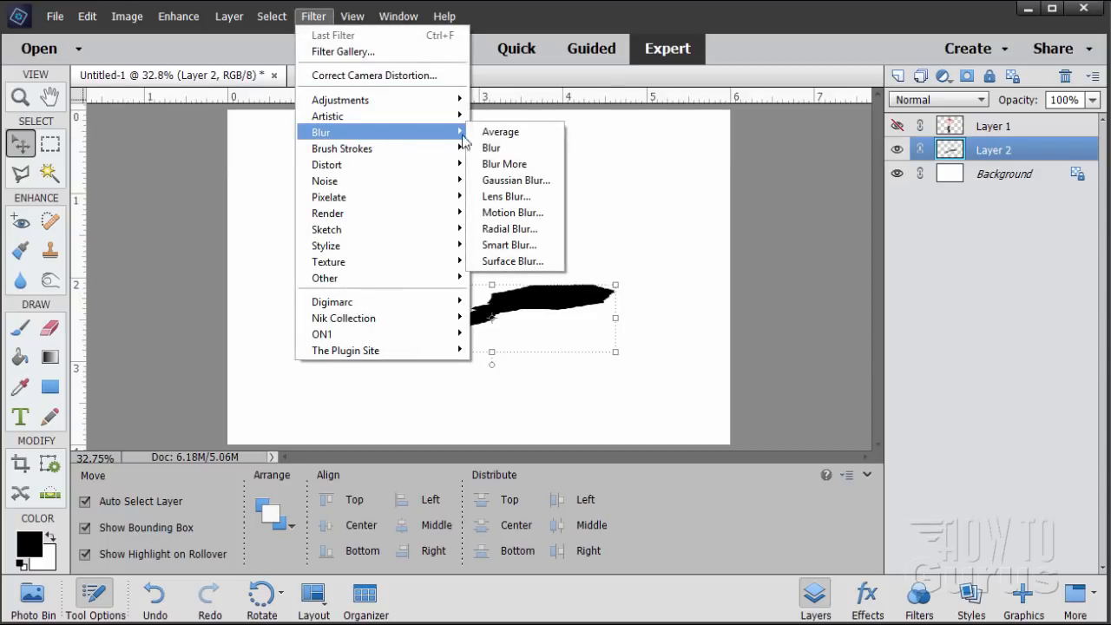
click(508, 229)
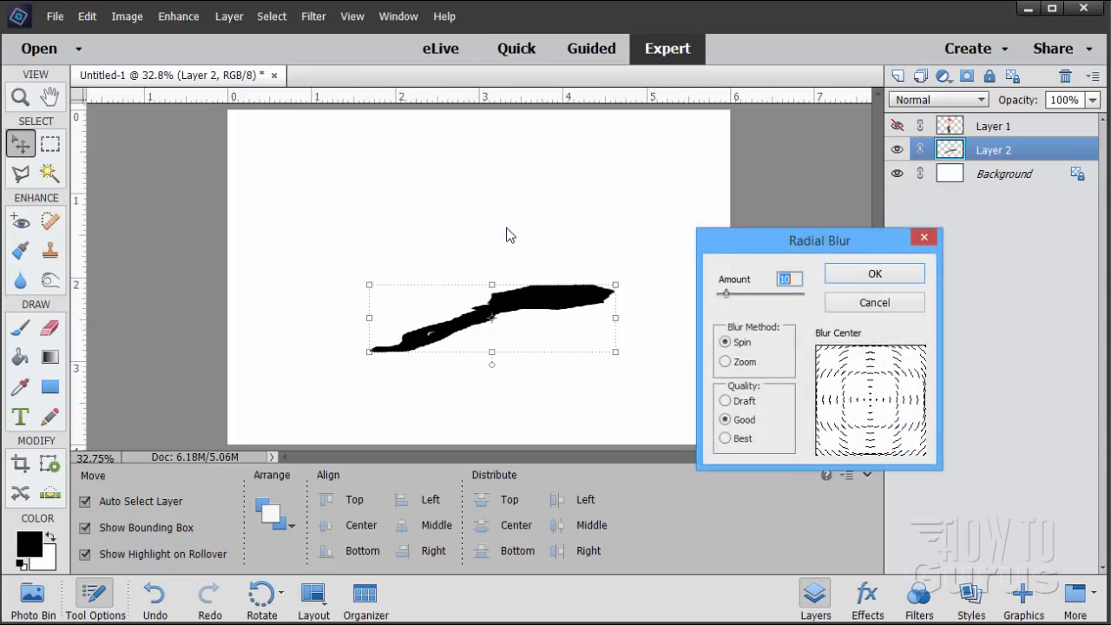
drag(773, 248, 699, 184)
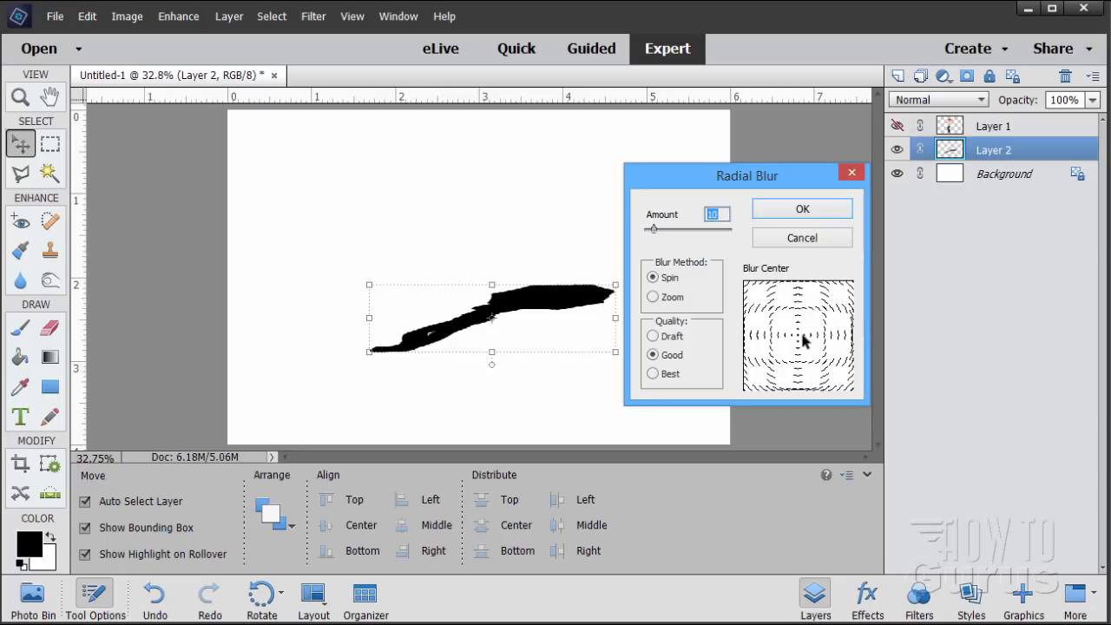
mouse_move(799, 339)
mouse_down()
mouse_move(786, 346)
mouse_move(791, 334)
mouse_move(807, 347)
mouse_move(791, 332)
mouse_up()
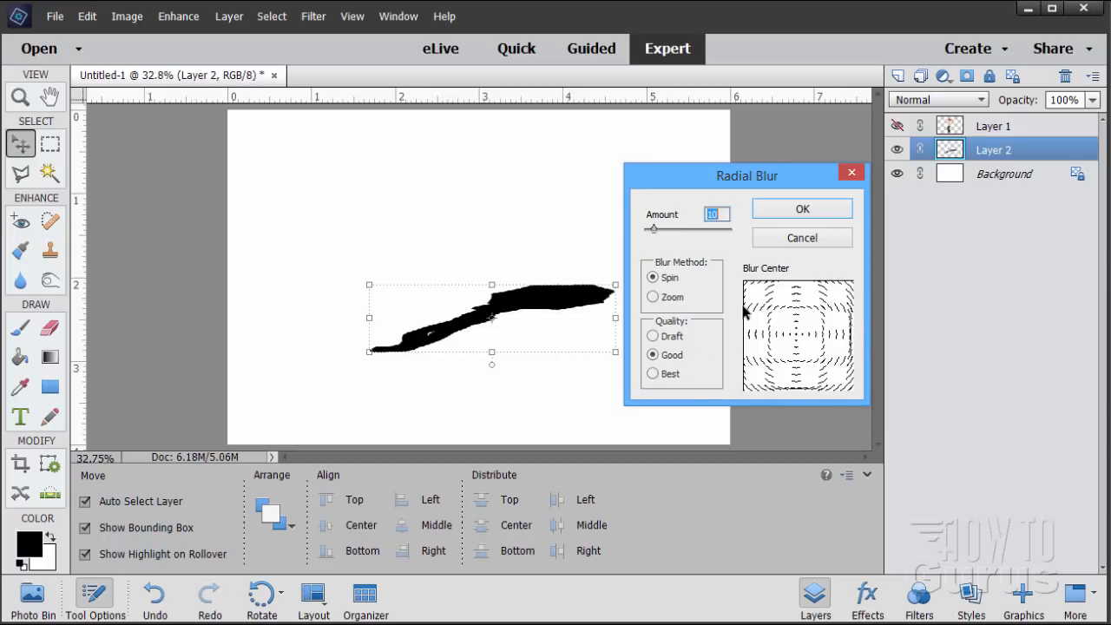
click(804, 237)
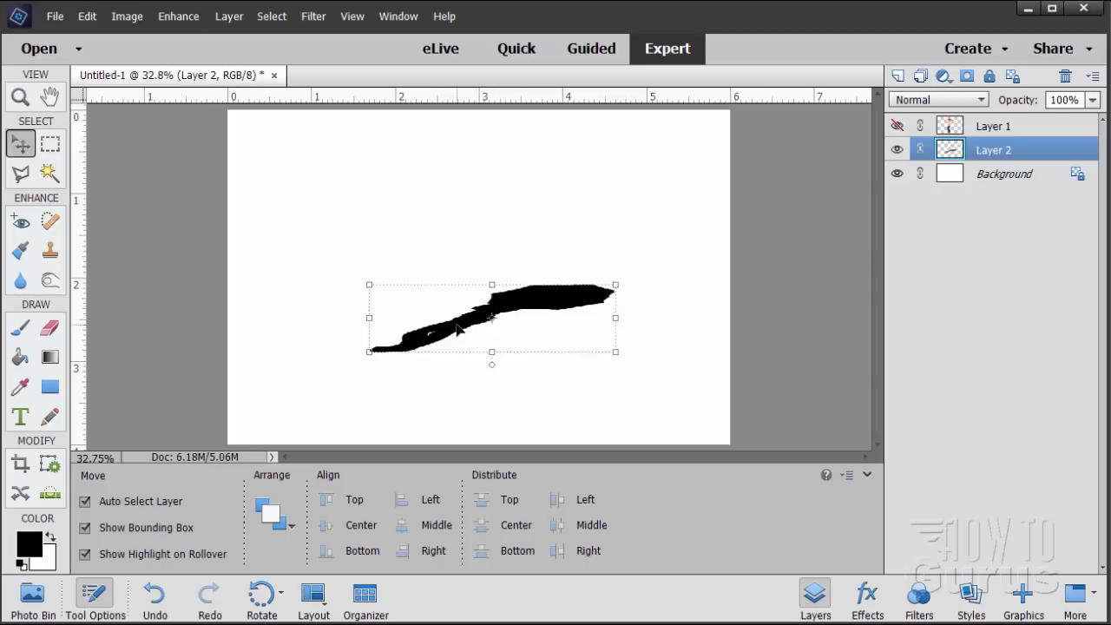
Step: Move the shadow so its foot end sits in the bottom-left corner of the canvas
mouse_move(458, 328)
mouse_down()
mouse_move(338, 391)
mouse_move(320, 417)
mouse_up()
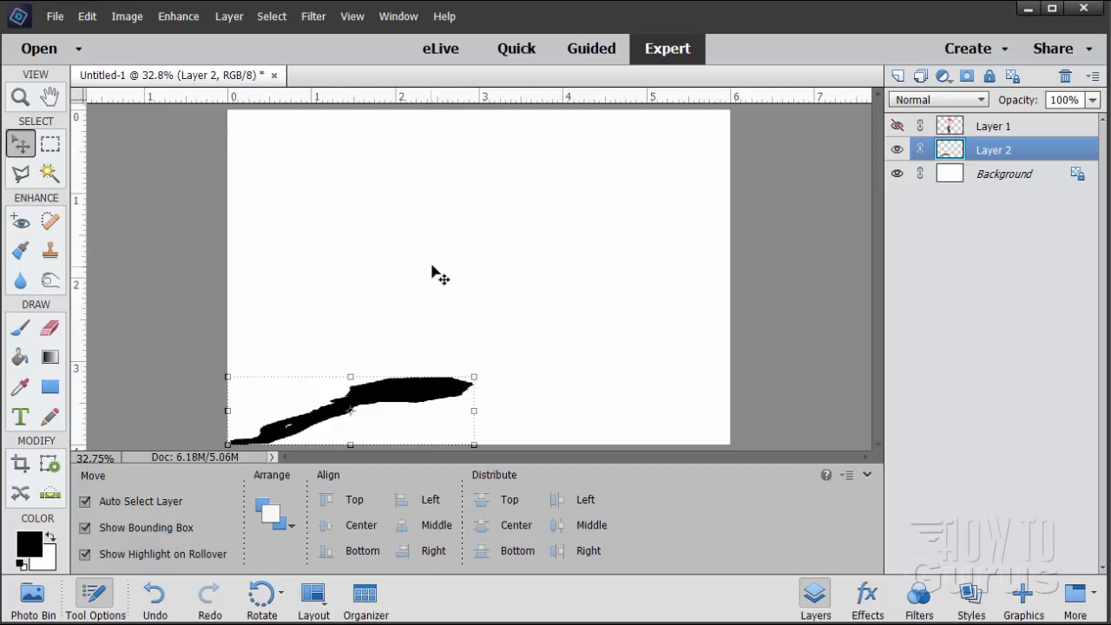
Step: Apply a Radial Blur to the shadow with amount 10, Spin method and Best quality, centring the blur in the bottom-left corner
click(314, 19)
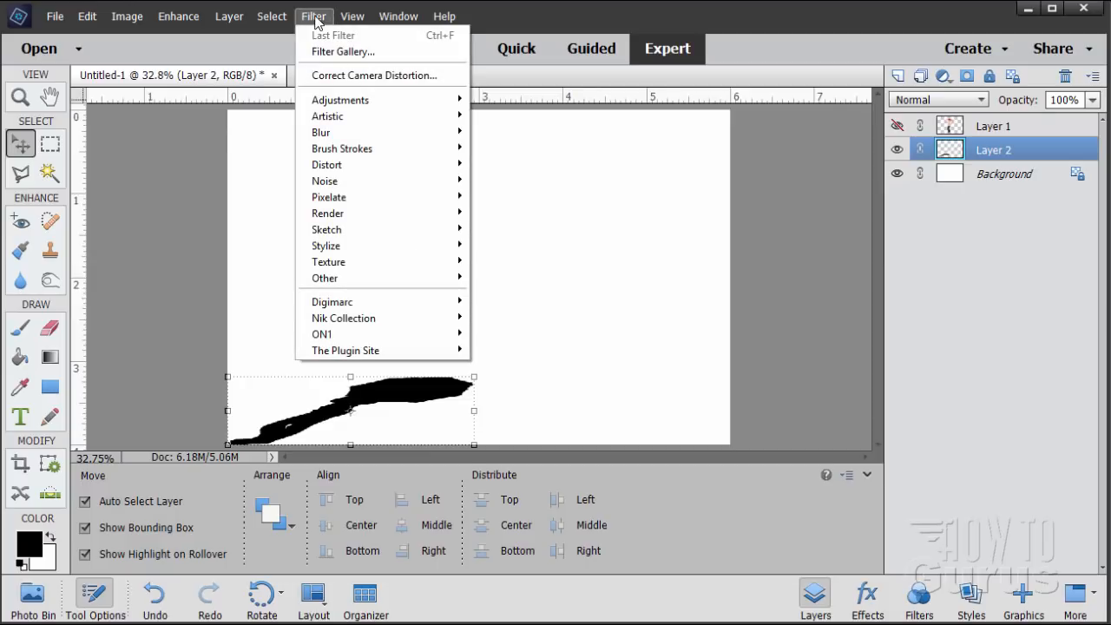
mouse_move(382, 132)
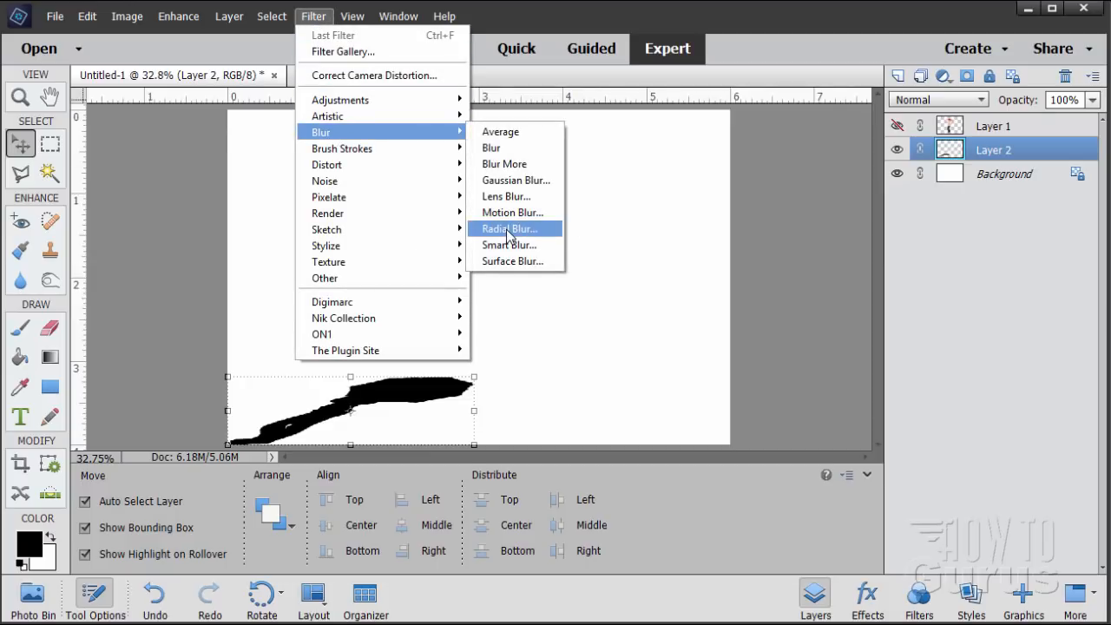
click(508, 229)
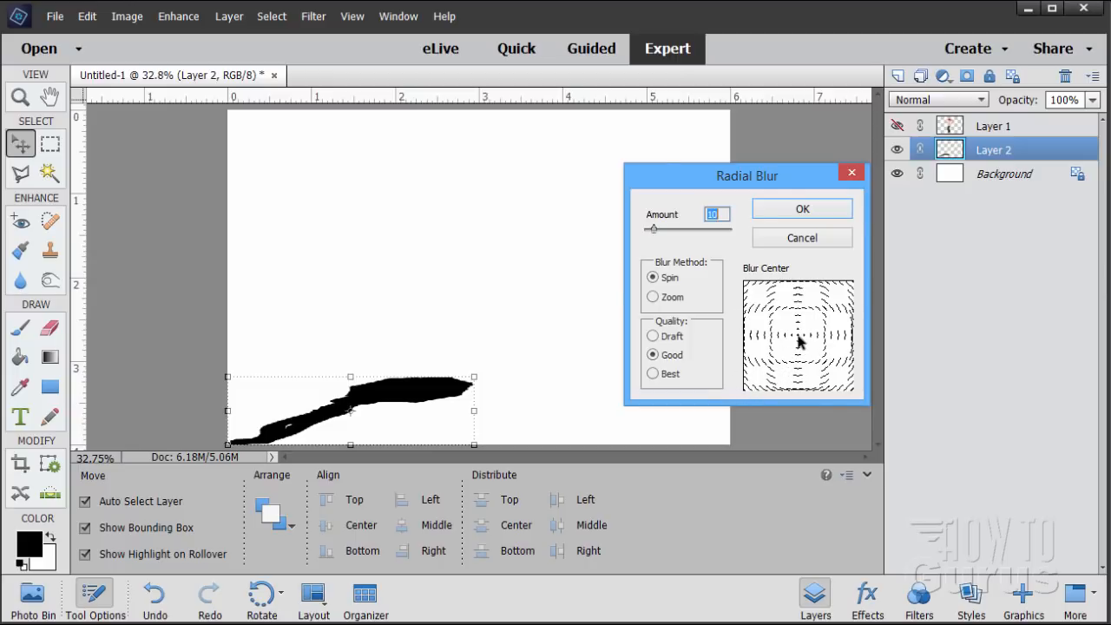
drag(799, 341, 738, 395)
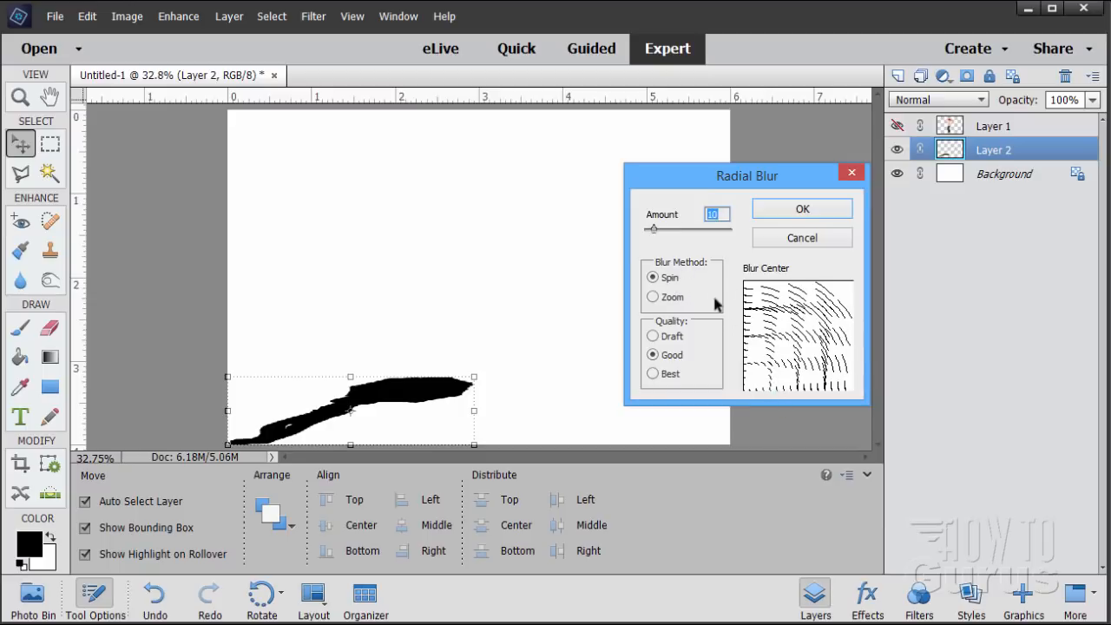
click(652, 375)
click(792, 215)
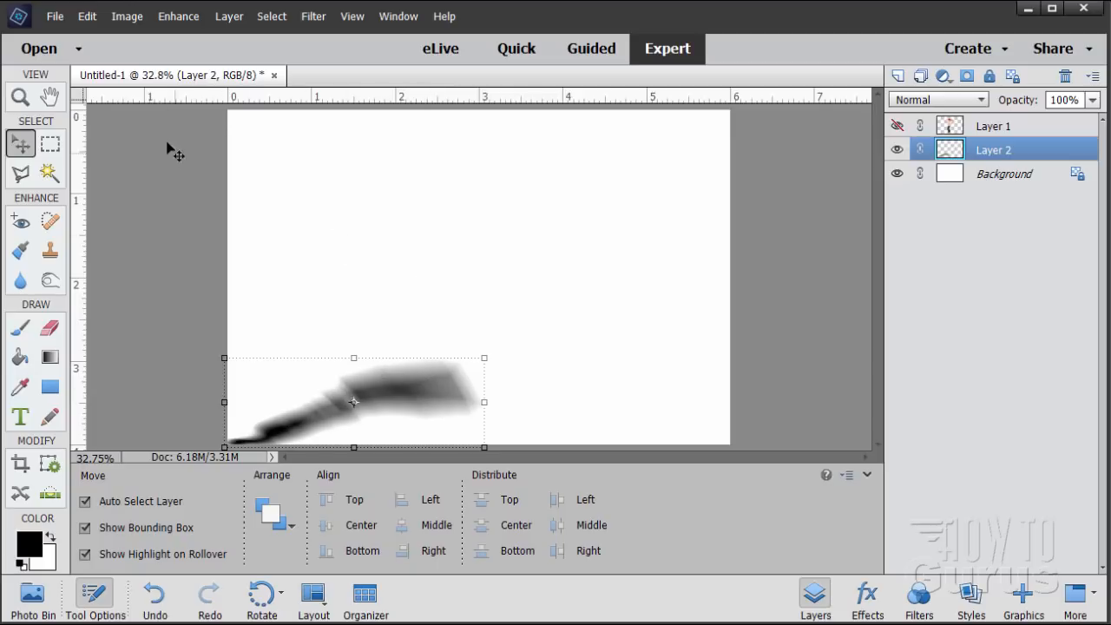
Step: Undo the last Radial Blur and reapply it to the shadow with an amount of 3
click(87, 16)
click(93, 35)
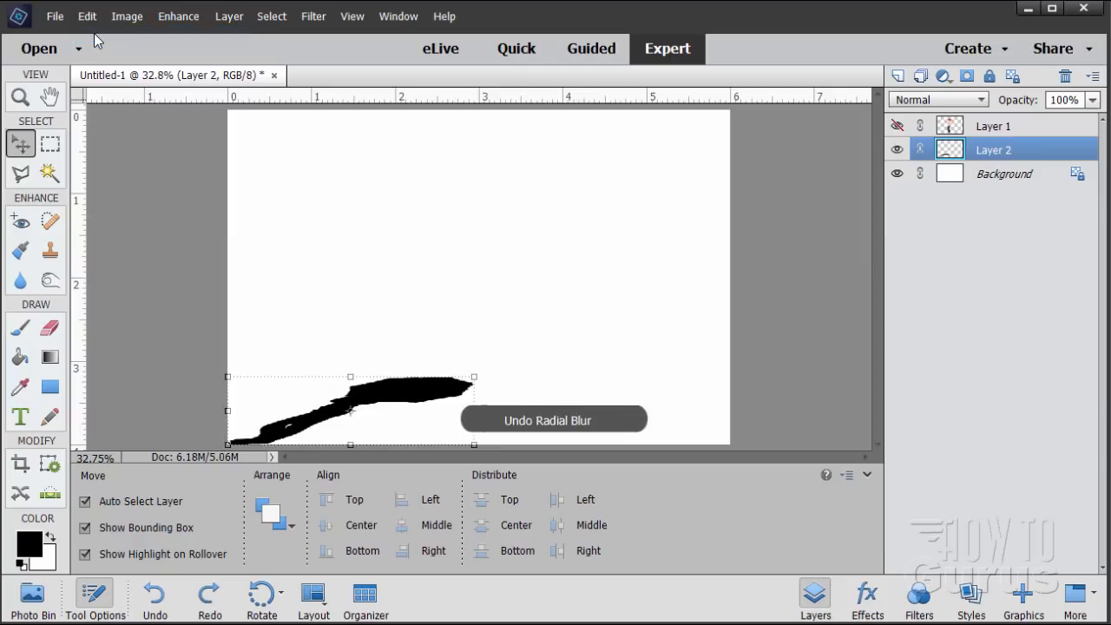
click(314, 17)
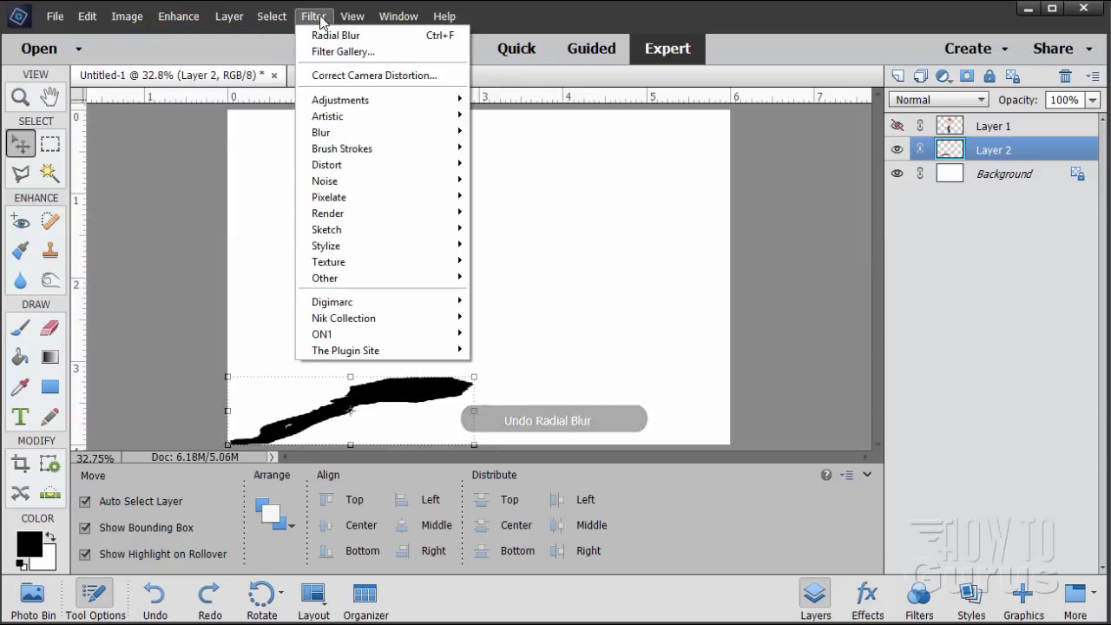
mouse_move(347, 132)
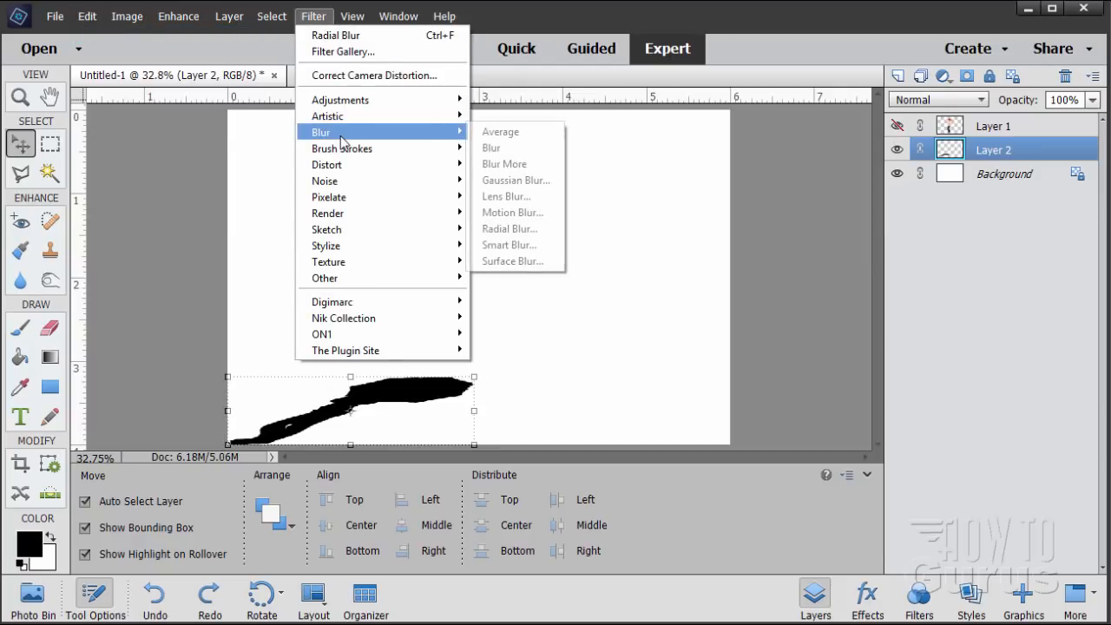
click(510, 228)
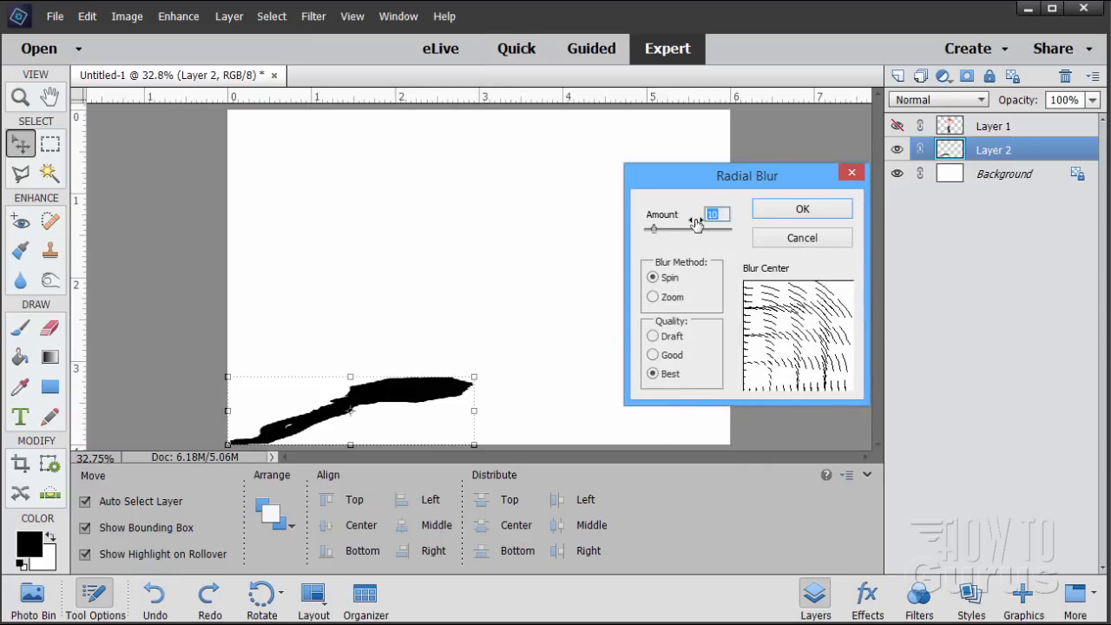
text(3)
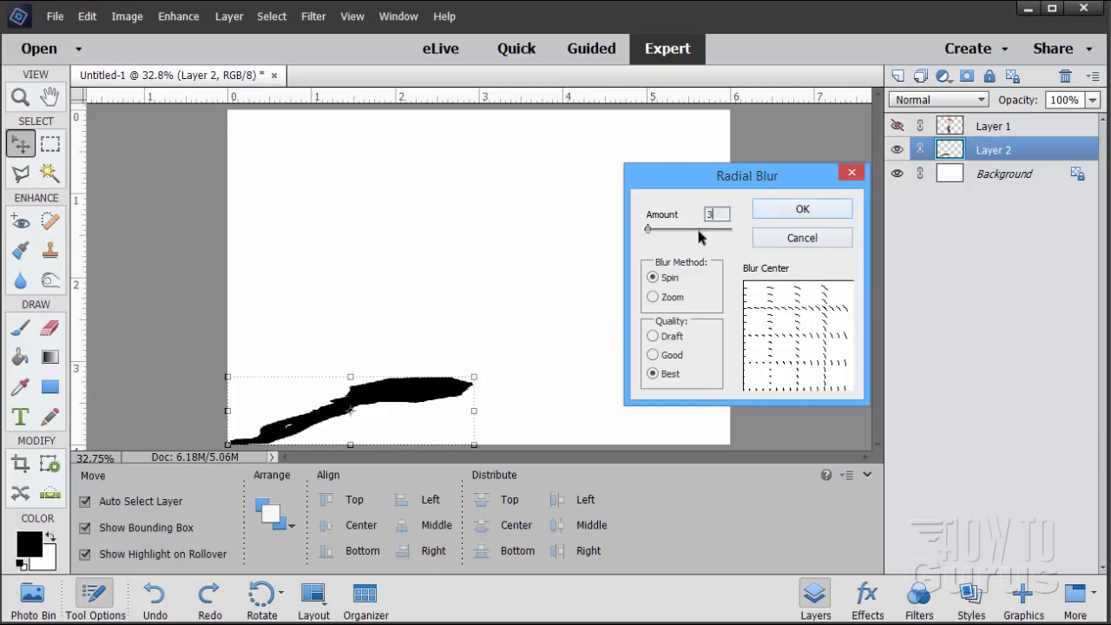
click(803, 217)
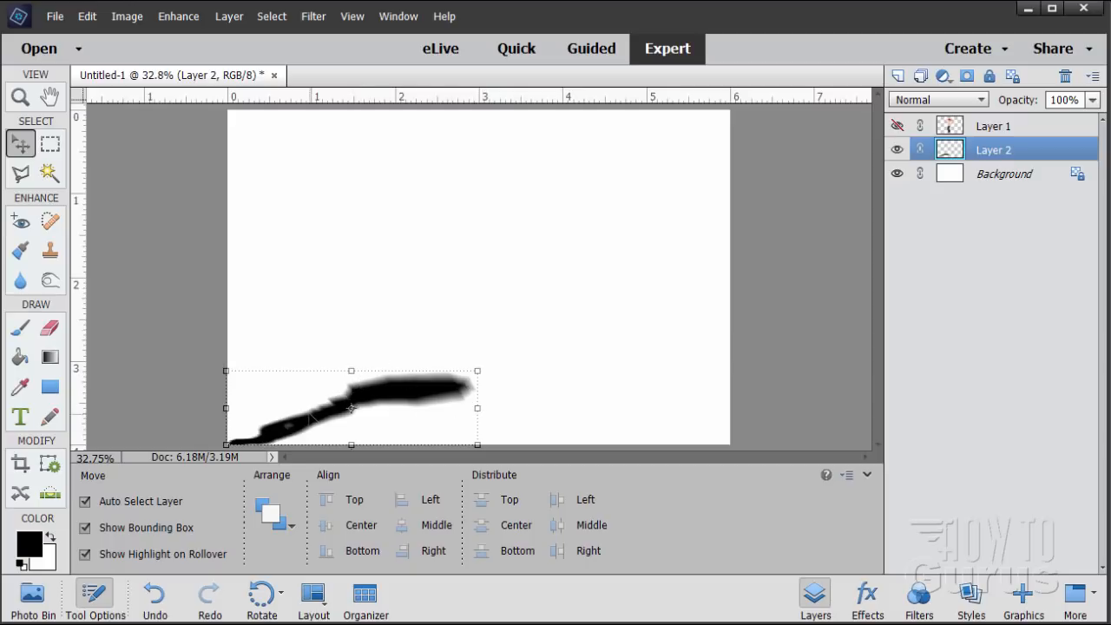
Step: Soften the whole shadow with a Gaussian Blur of 5 pixels radius
click(313, 19)
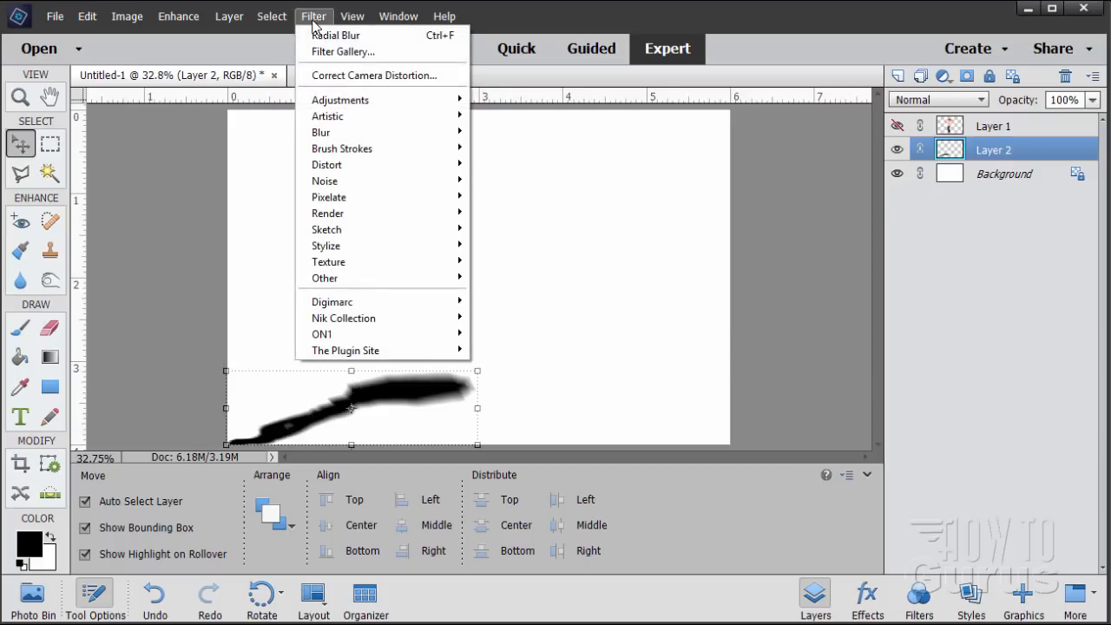
mouse_move(347, 137)
click(498, 181)
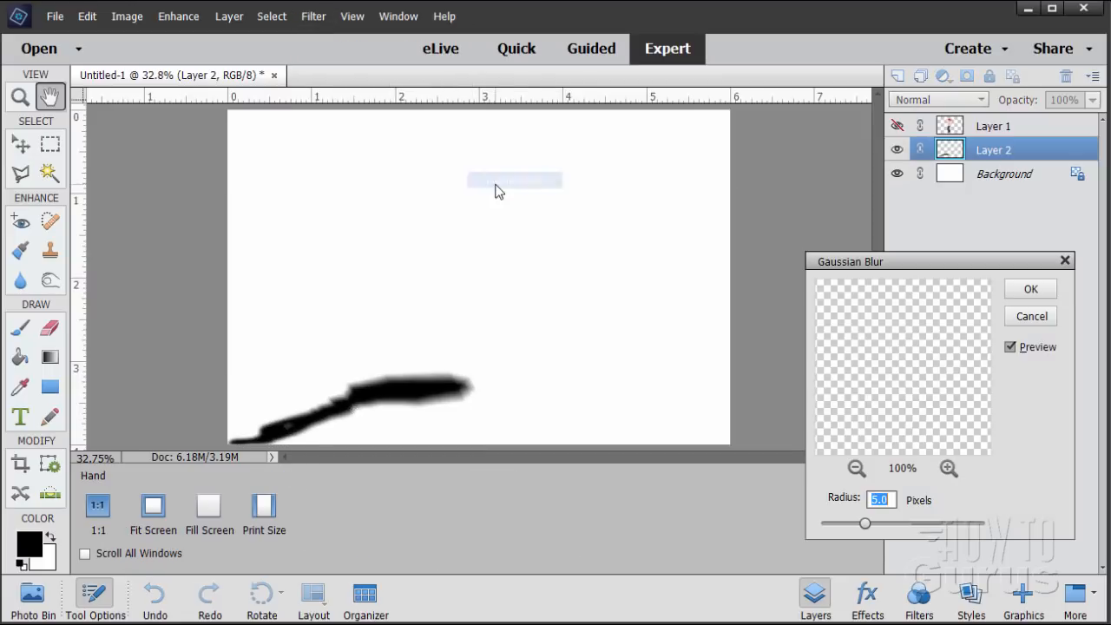
drag(869, 260, 717, 168)
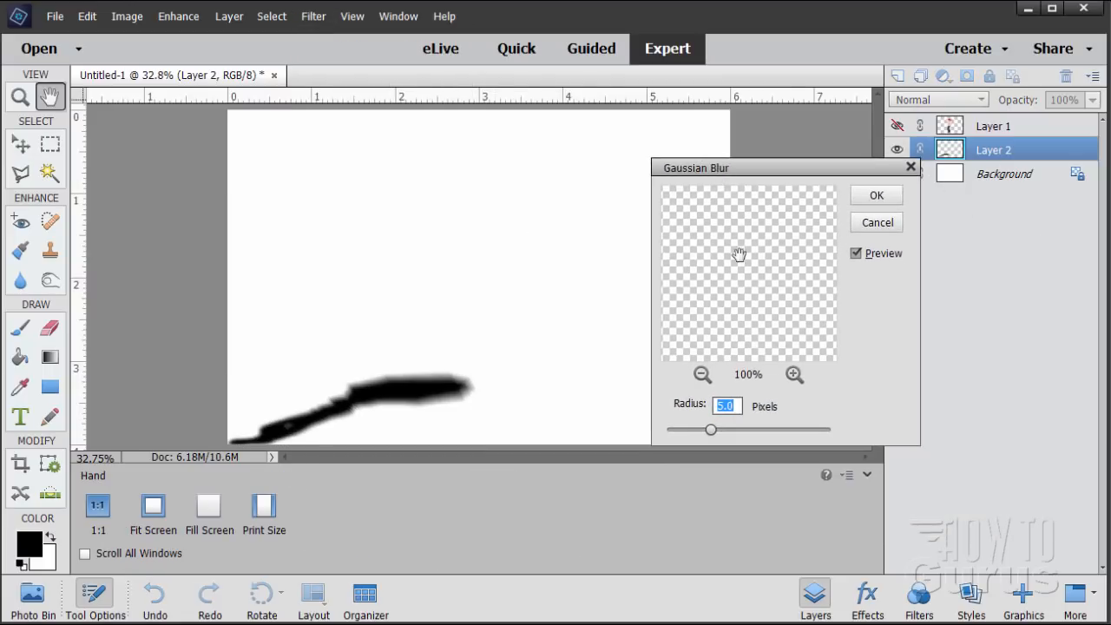
mouse_move(710, 430)
mouse_down()
mouse_move(669, 431)
mouse_move(666, 443)
mouse_up()
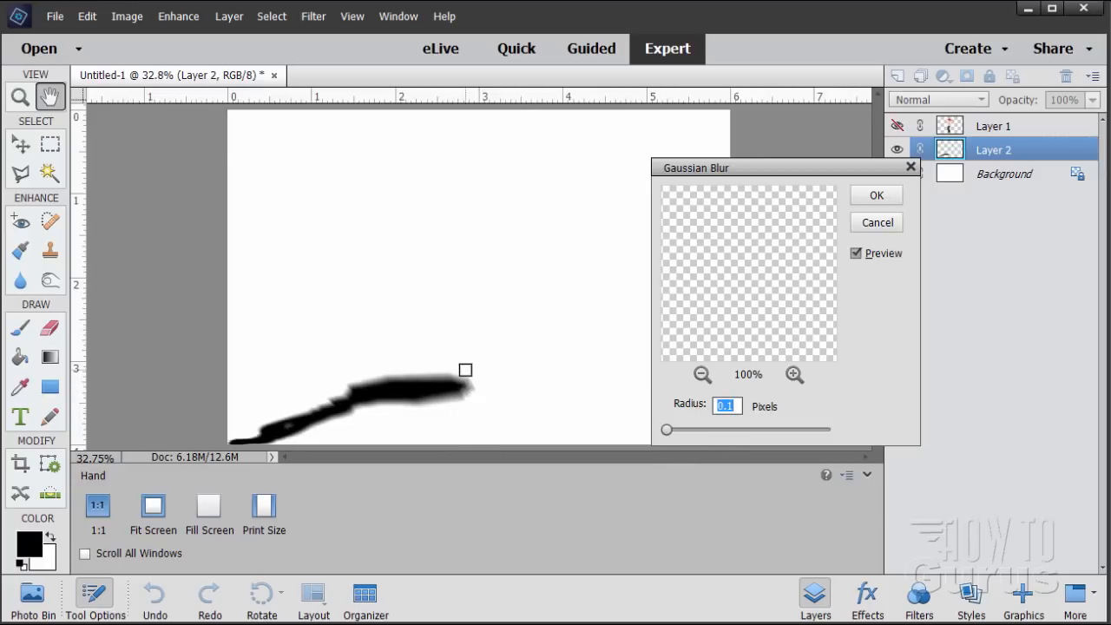
drag(673, 433, 708, 433)
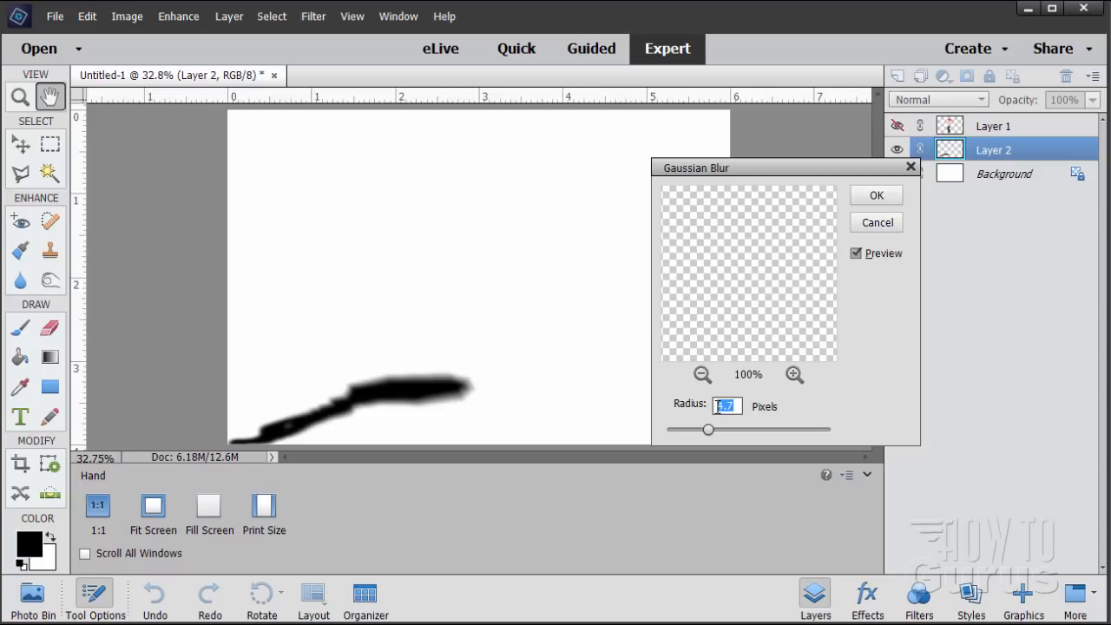
text(5)
click(878, 199)
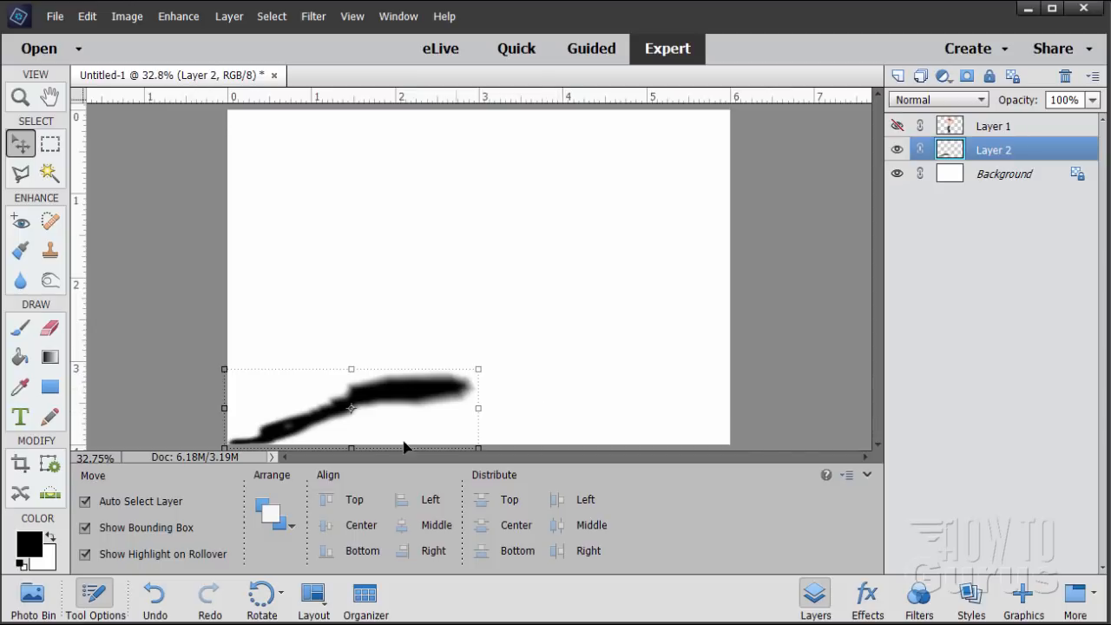
Step: Show the woman's layer again and move the blurred shadow so it starts at her feet
mouse_move(304, 423)
mouse_down()
mouse_move(468, 382)
mouse_move(487, 392)
mouse_up()
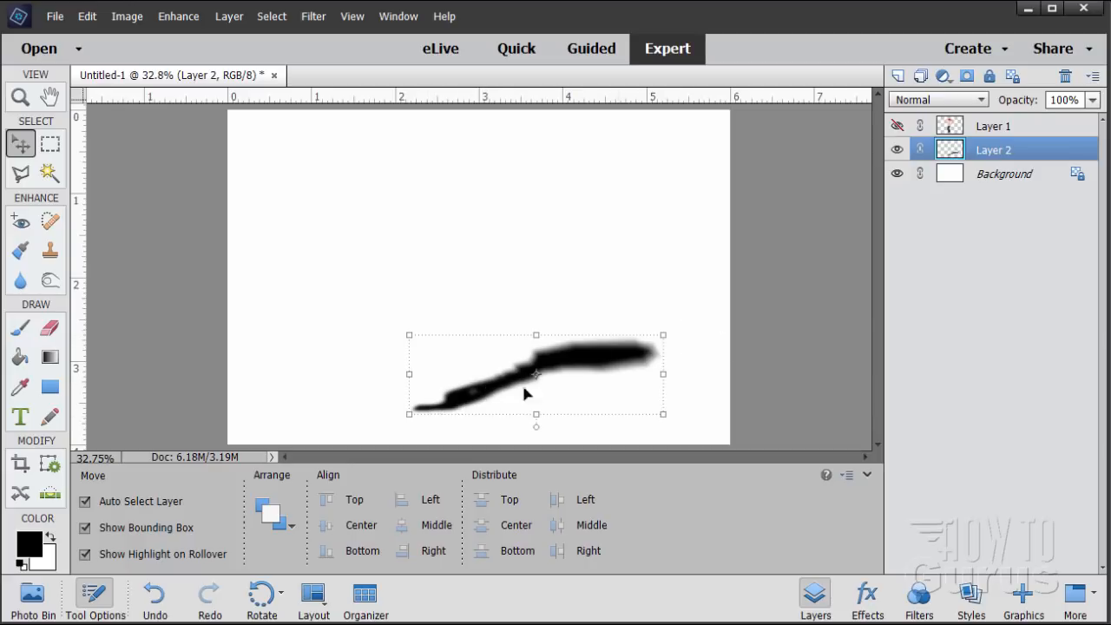
click(897, 126)
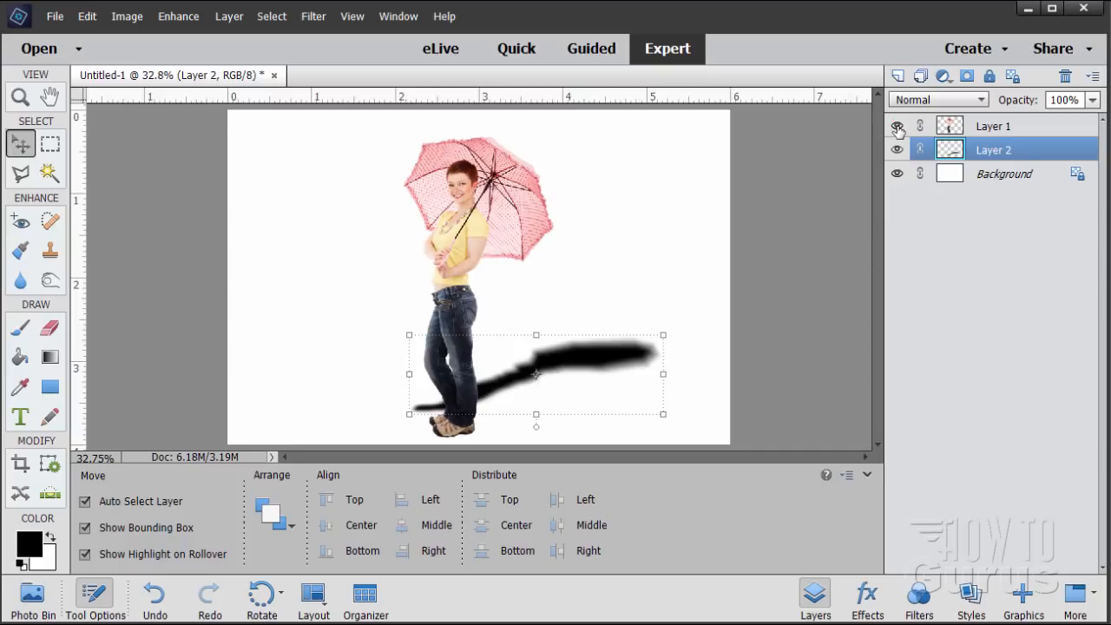
drag(488, 390, 504, 416)
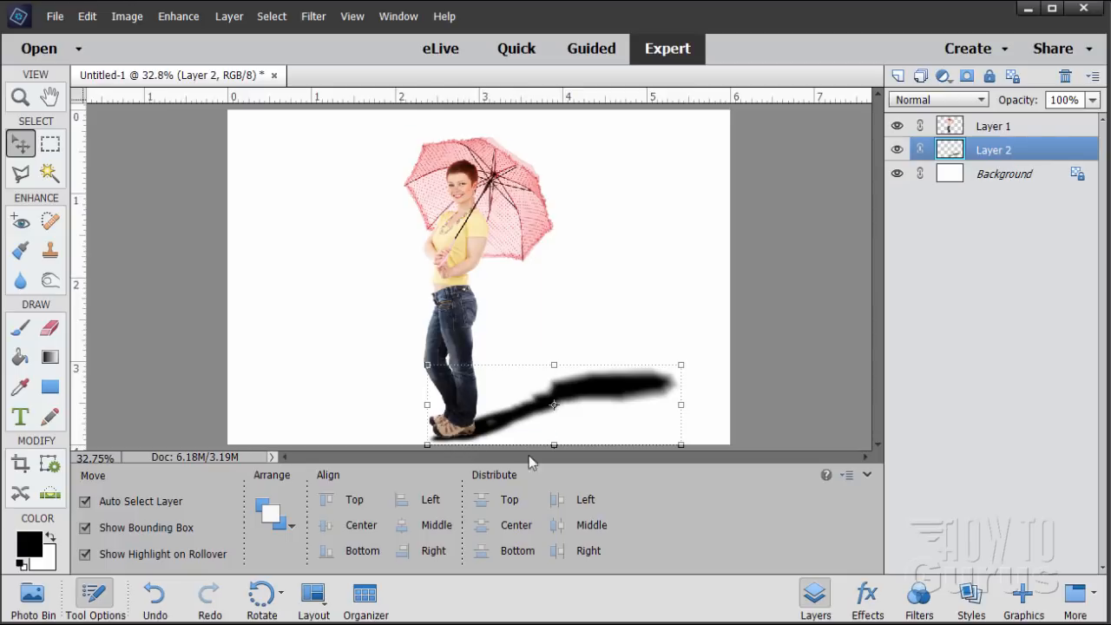
Step: Turn off snapping to the document bounds and shift the shadow slightly up to fit under the woman's shoes
click(352, 19)
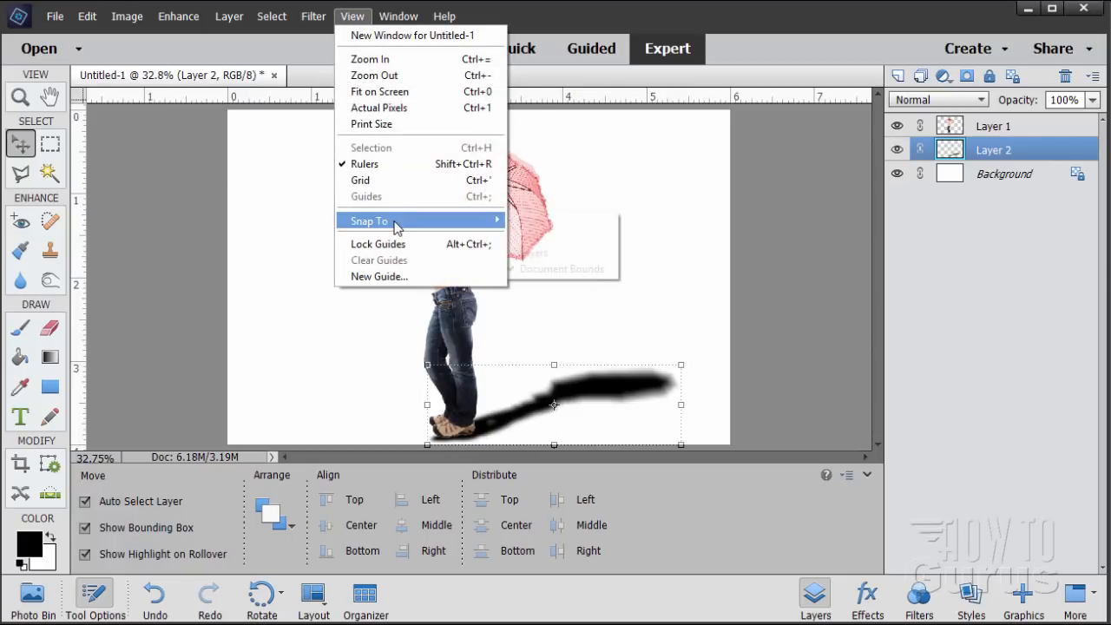
mouse_move(396, 226)
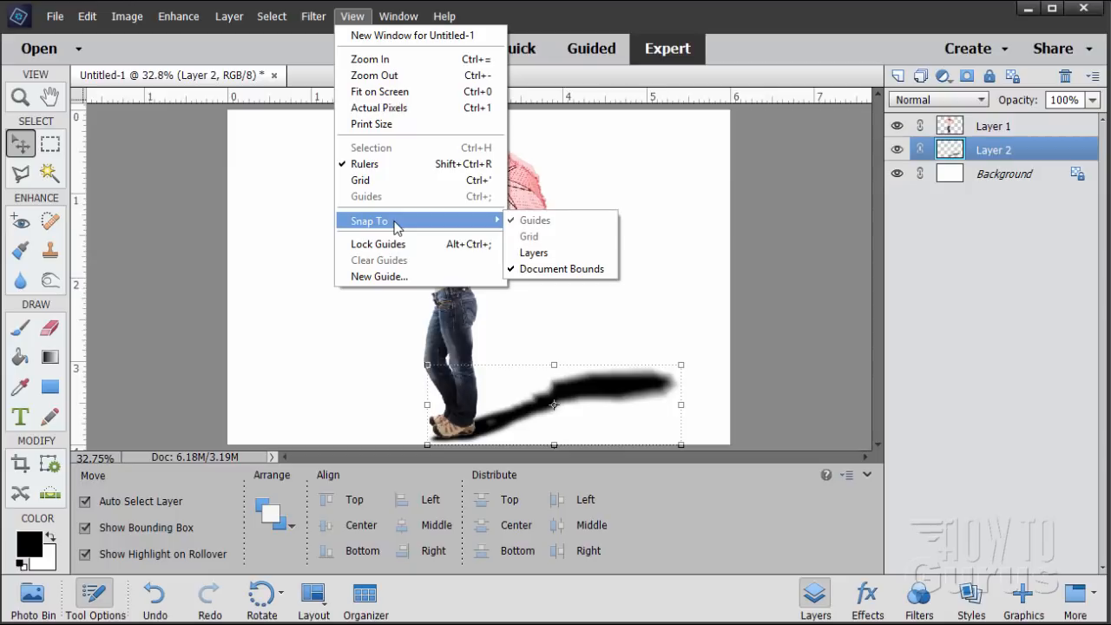
click(554, 270)
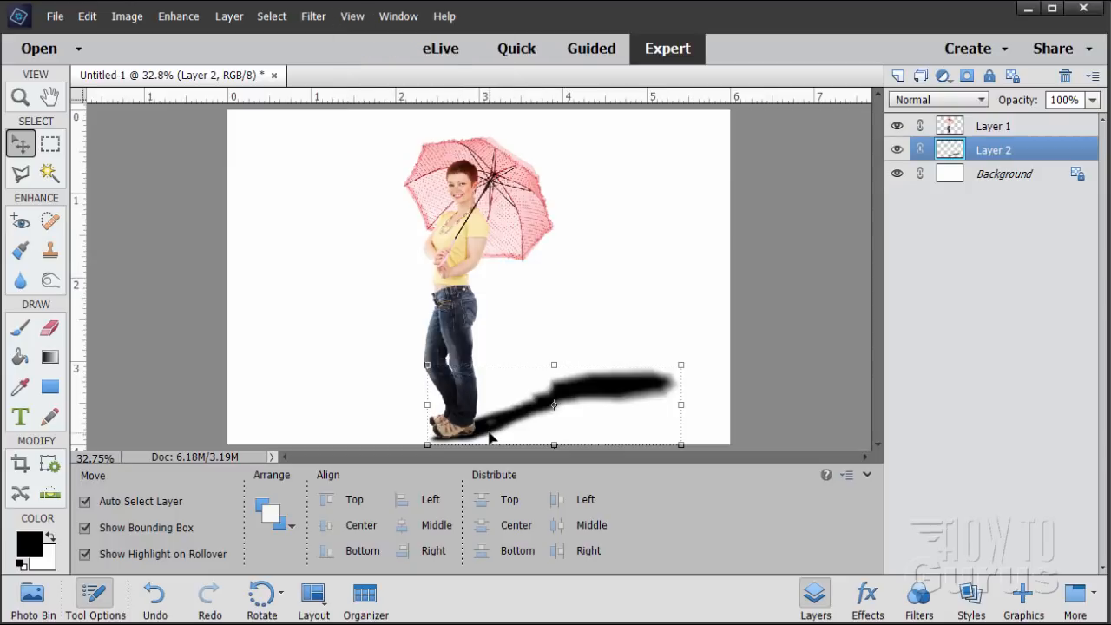
drag(488, 437, 490, 433)
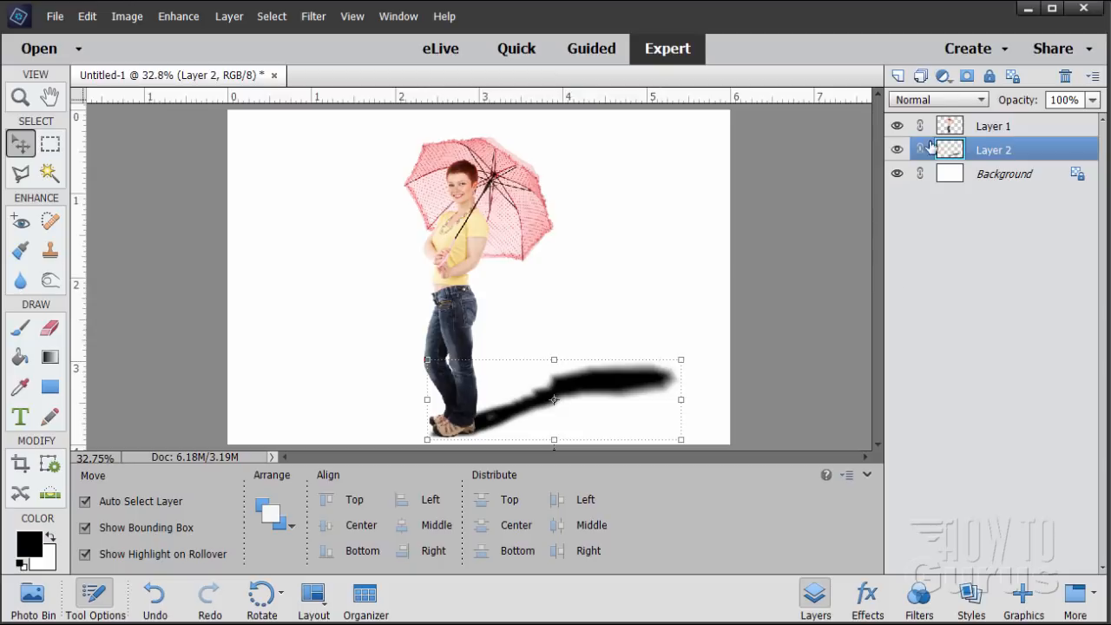
Step: Rename Layer 2 as "shadow" and Layer 1 as "girl"
double_click(994, 152)
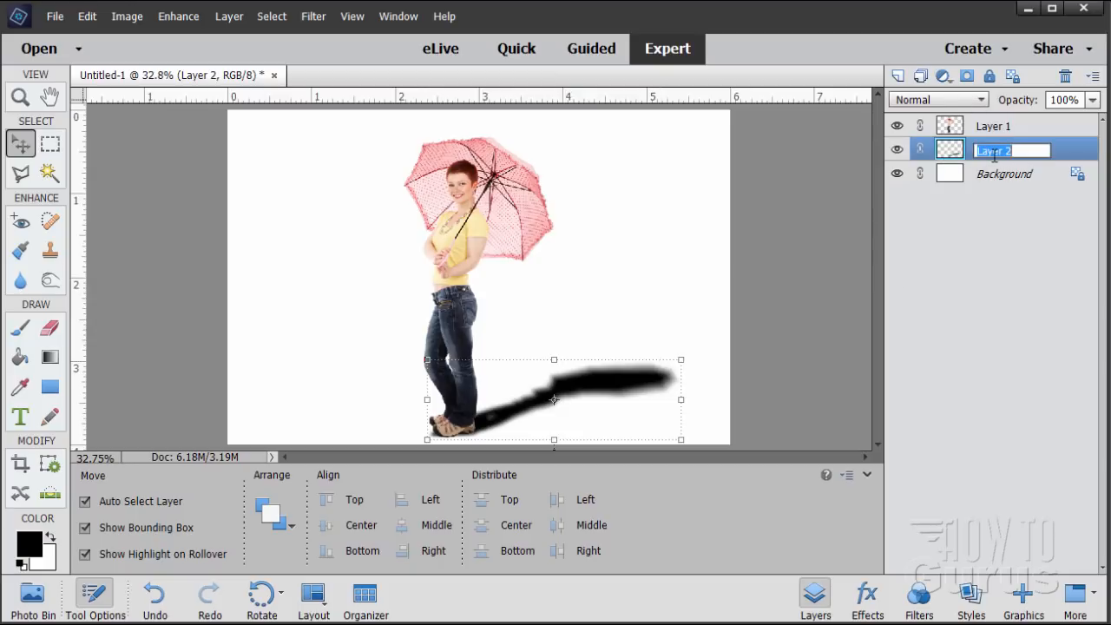
text(shadow)
double_click(994, 127)
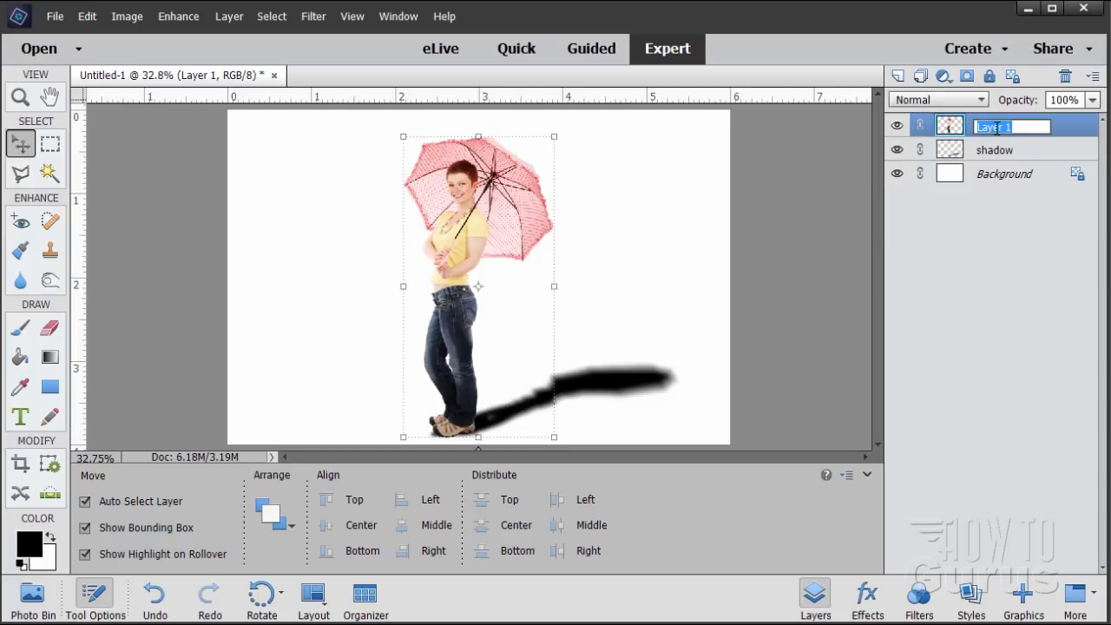
text(girl)
Step: Add a layer mask to the shadow layer and choose the Black, White preset for the linear Gradient tool
click(1024, 158)
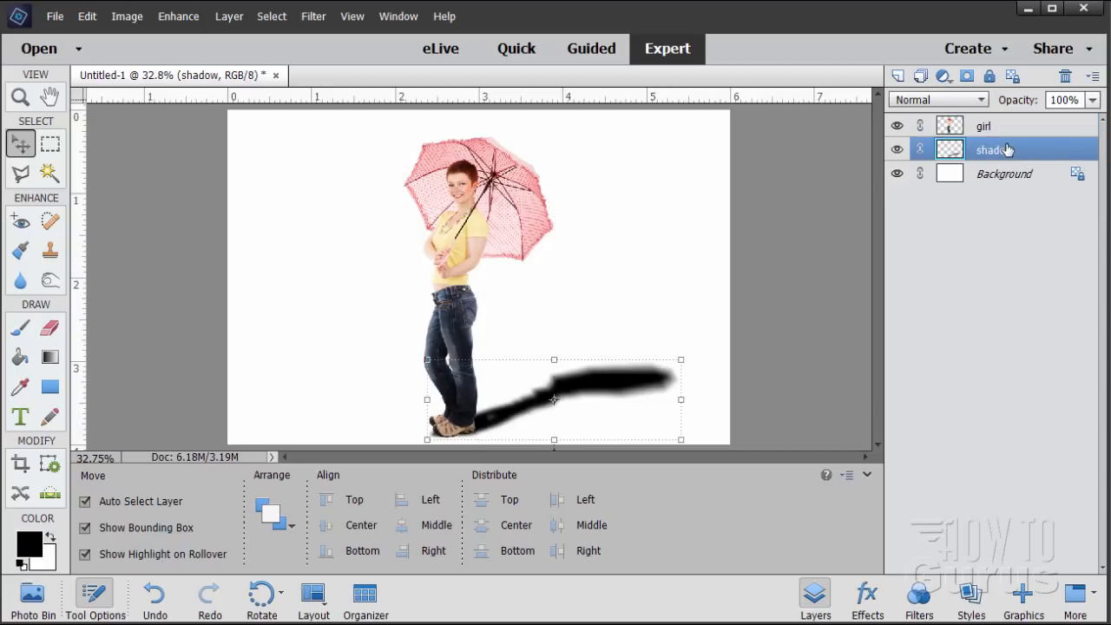
click(968, 76)
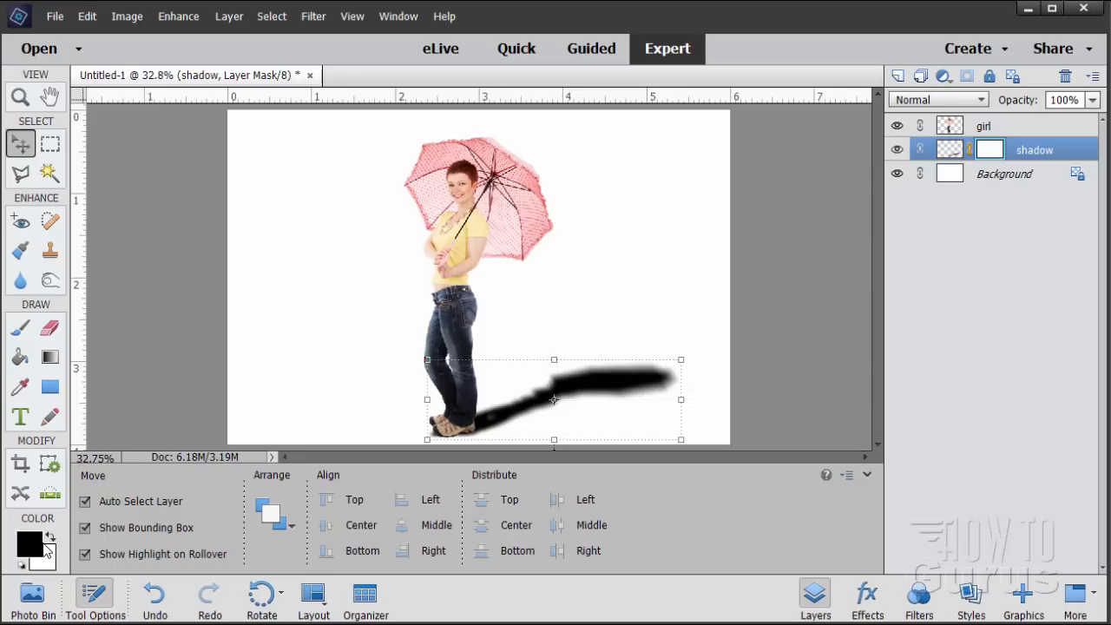
click(52, 360)
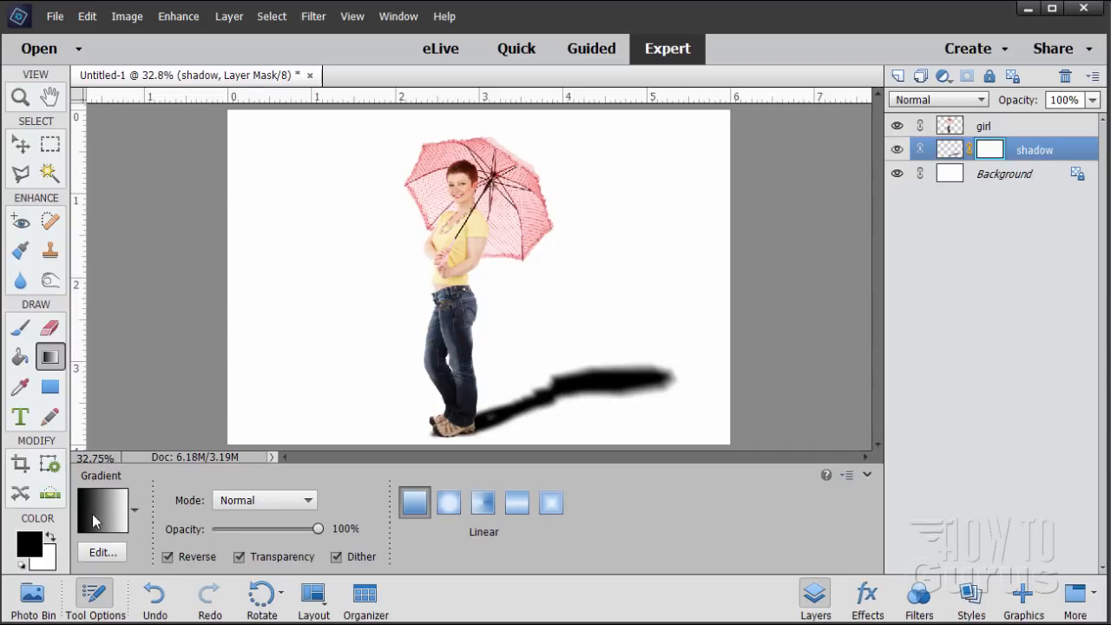
click(135, 510)
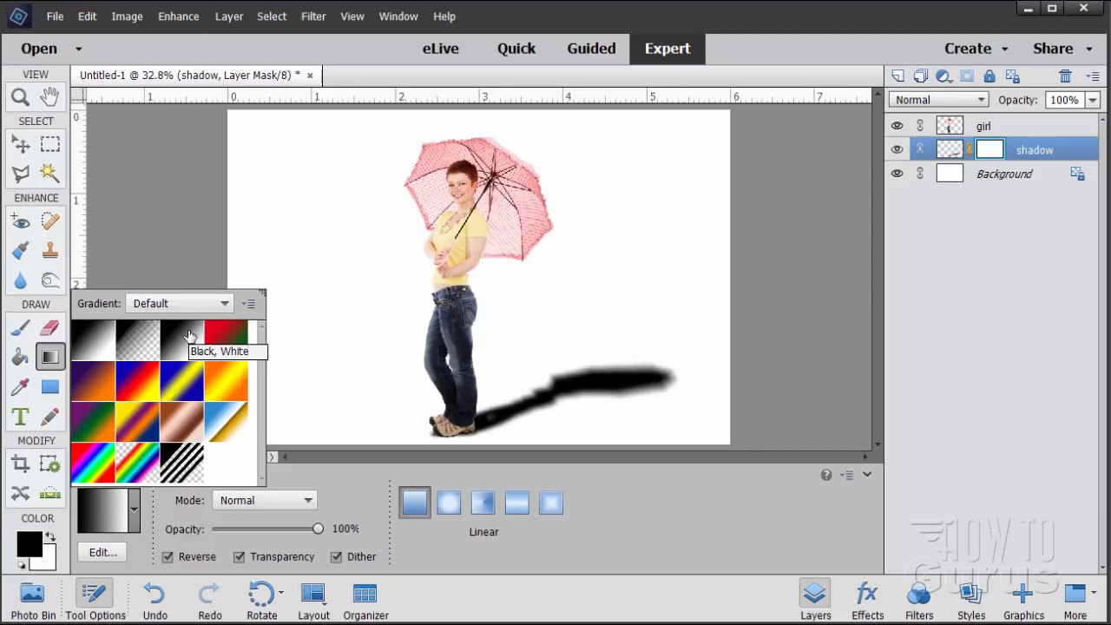
click(178, 341)
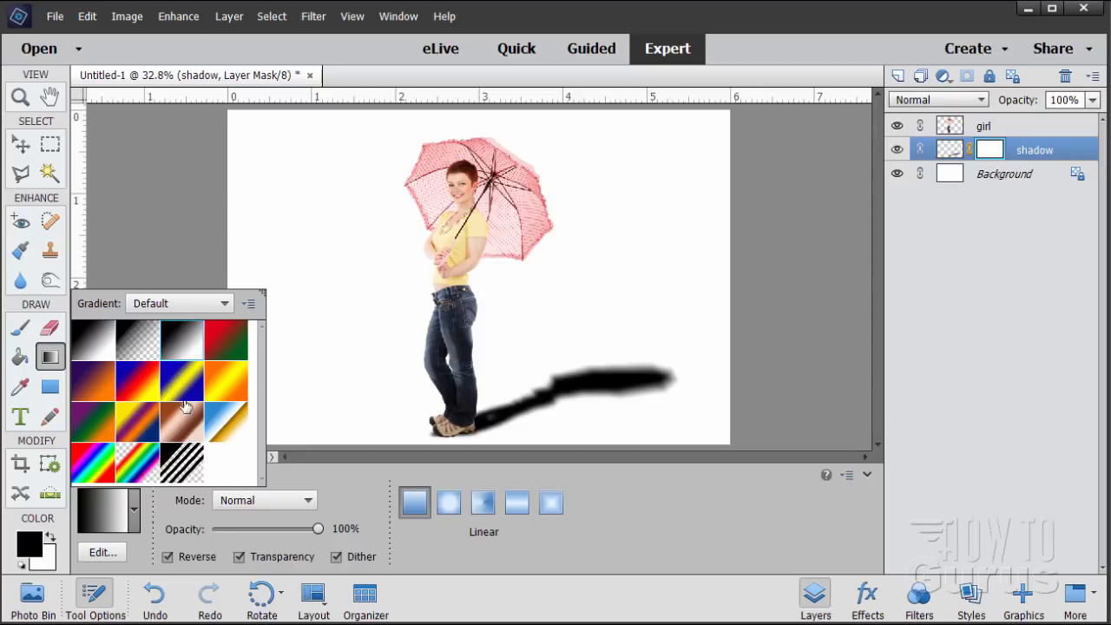
double_click(180, 357)
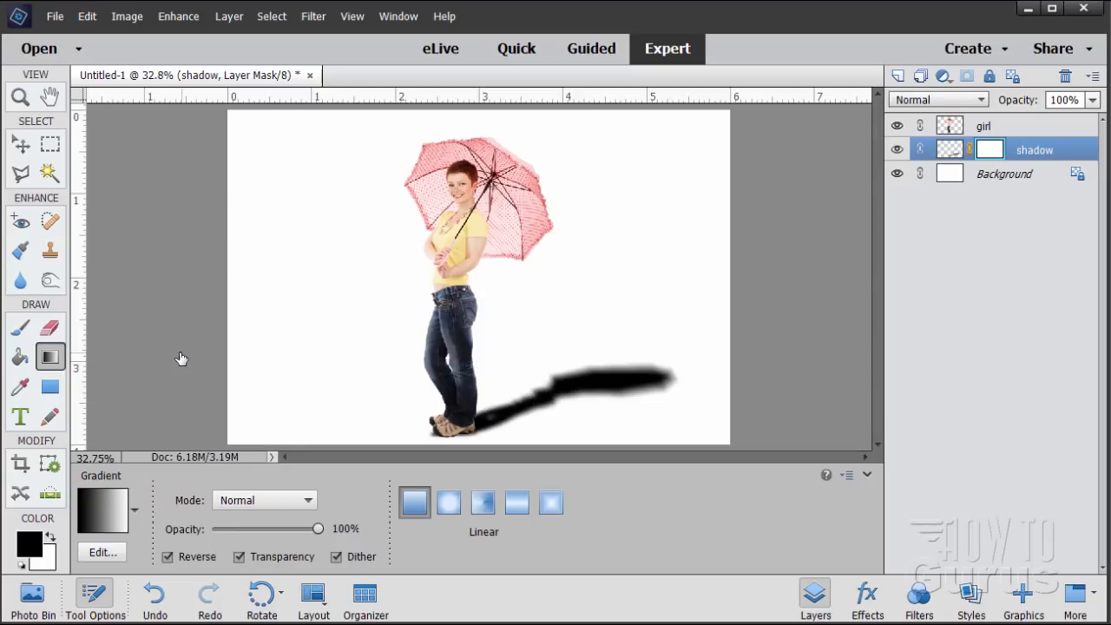
Step: Fade the shadow on its mask with a reversed linear gradient from the woman's feet, redrawing it longer to end past the canvas's right edge
click(168, 556)
click(169, 557)
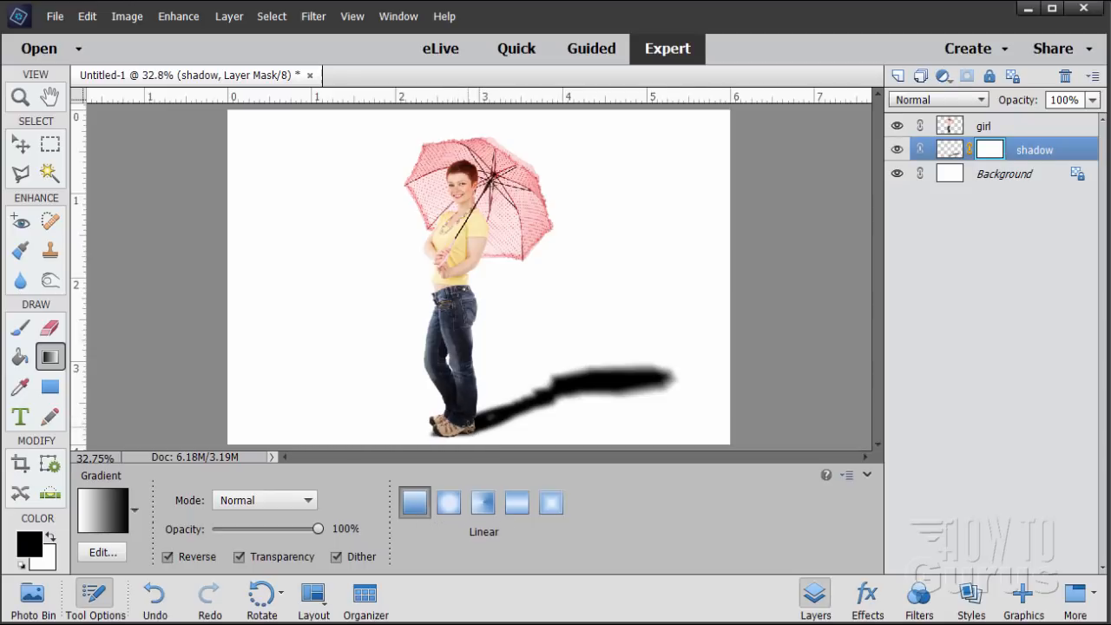
drag(469, 427, 685, 353)
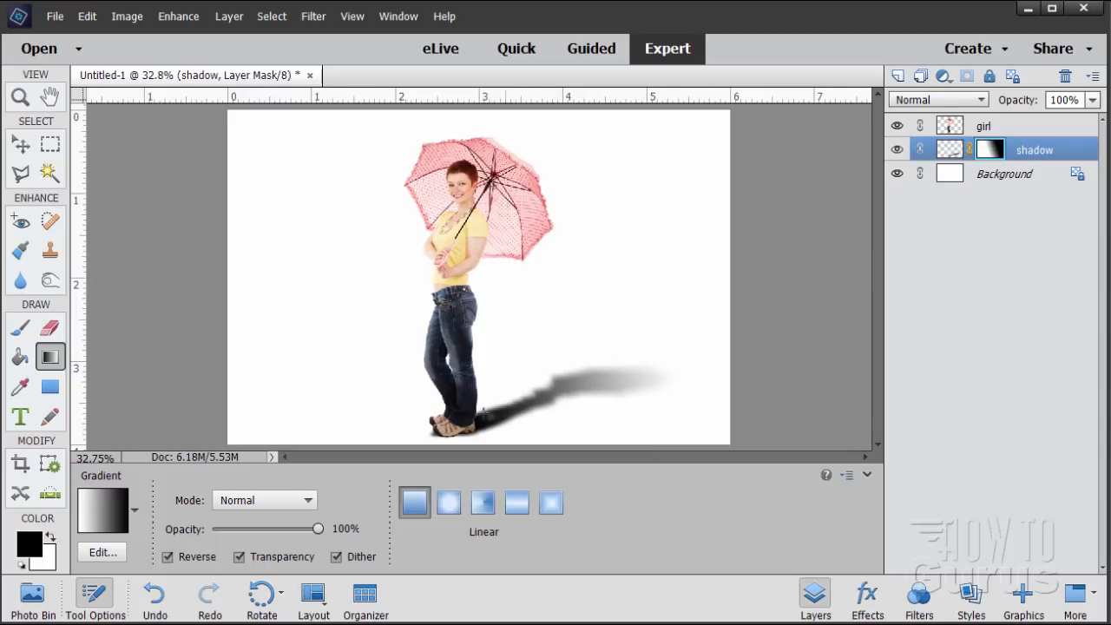
drag(463, 421, 788, 315)
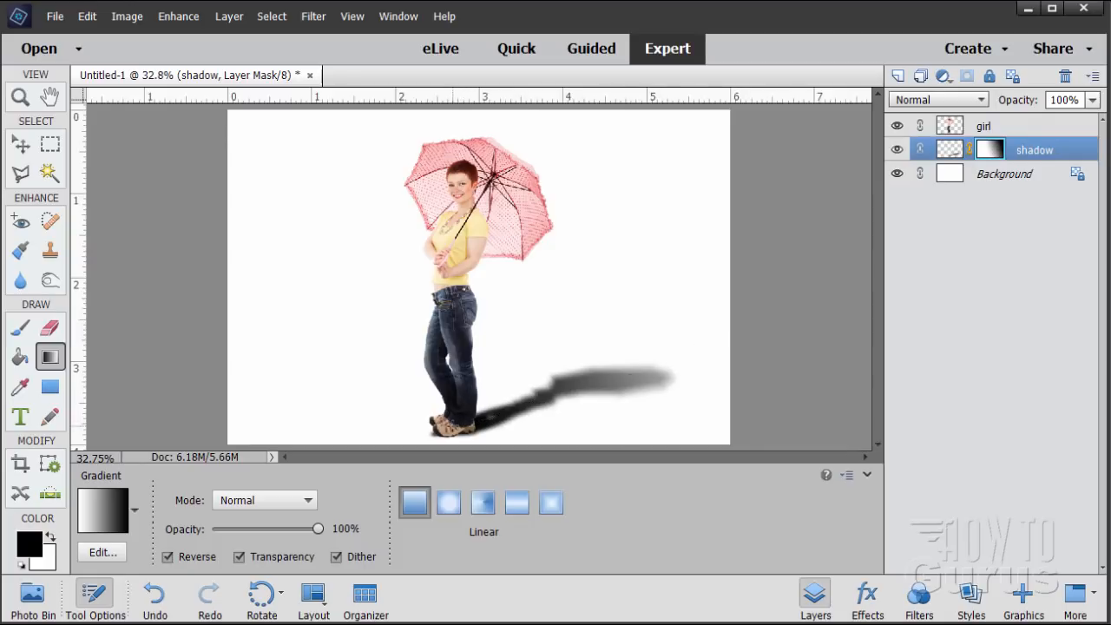
Step: Redraw the linear gradient on the shadow's mask from the woman's feet to the far end of the shadow so it fades out sooner
drag(524, 419, 801, 292)
drag(462, 426, 671, 366)
drag(465, 423, 673, 356)
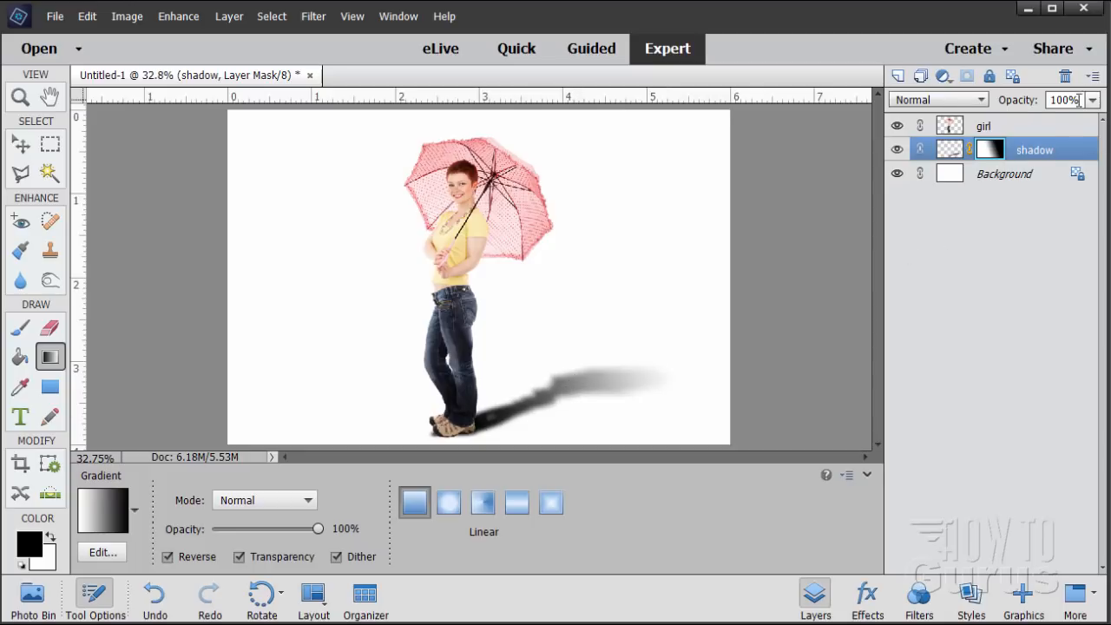
Step: Target the shadow layer's image instead of its mask and set the layer opacity to 80%
click(954, 152)
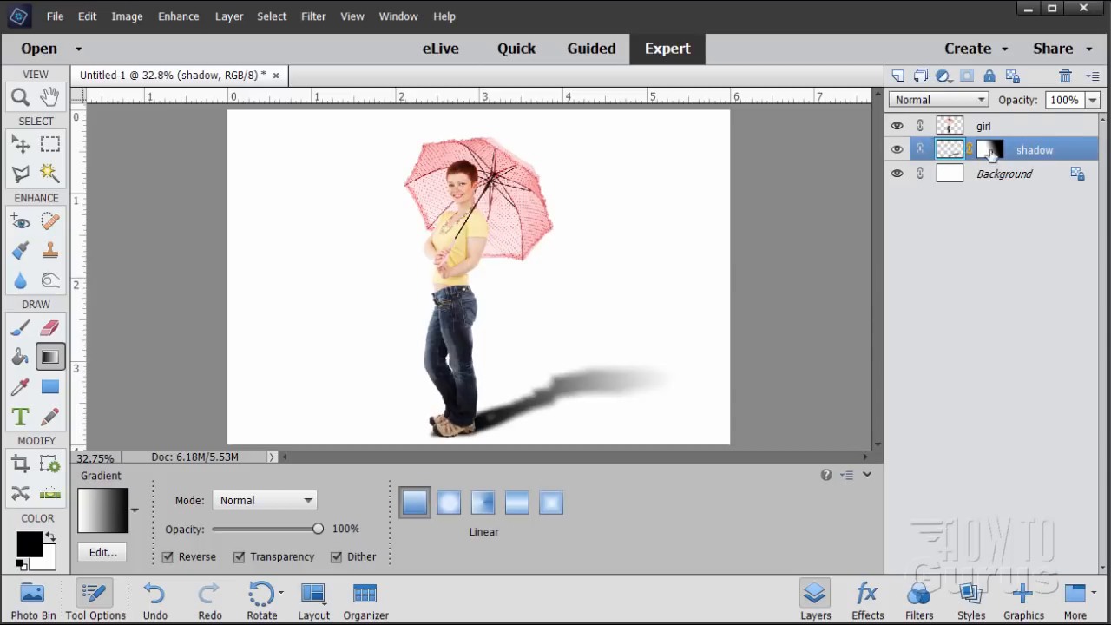
click(1076, 100)
text(80)
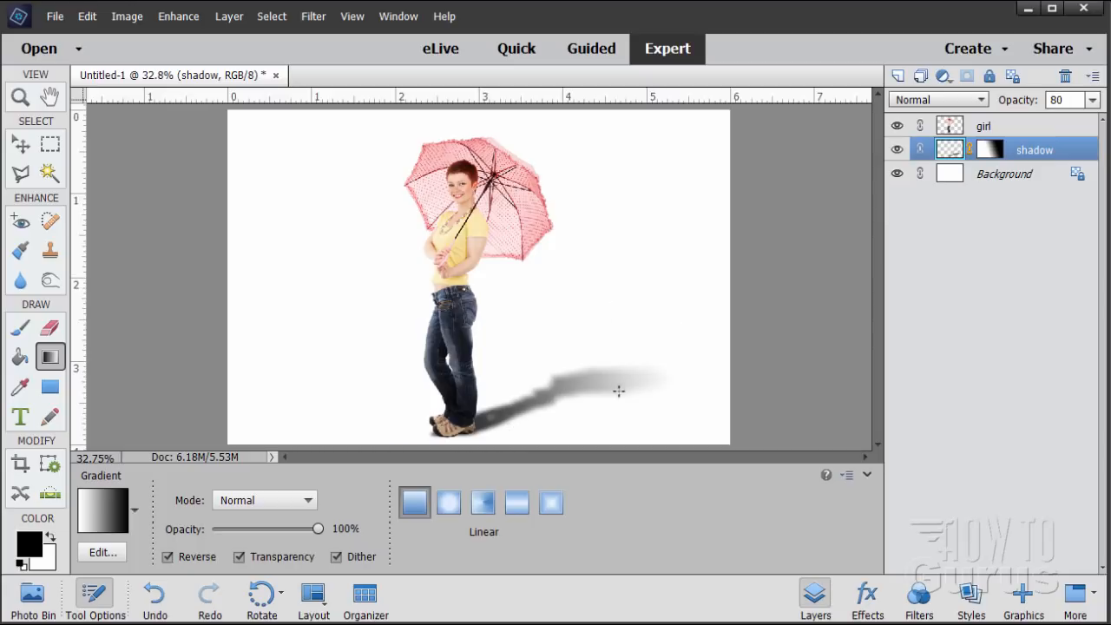
Step: Open the recent file landscape-768423_1920.jpg and place its desert image in the composition directly above the Background layer
click(21, 145)
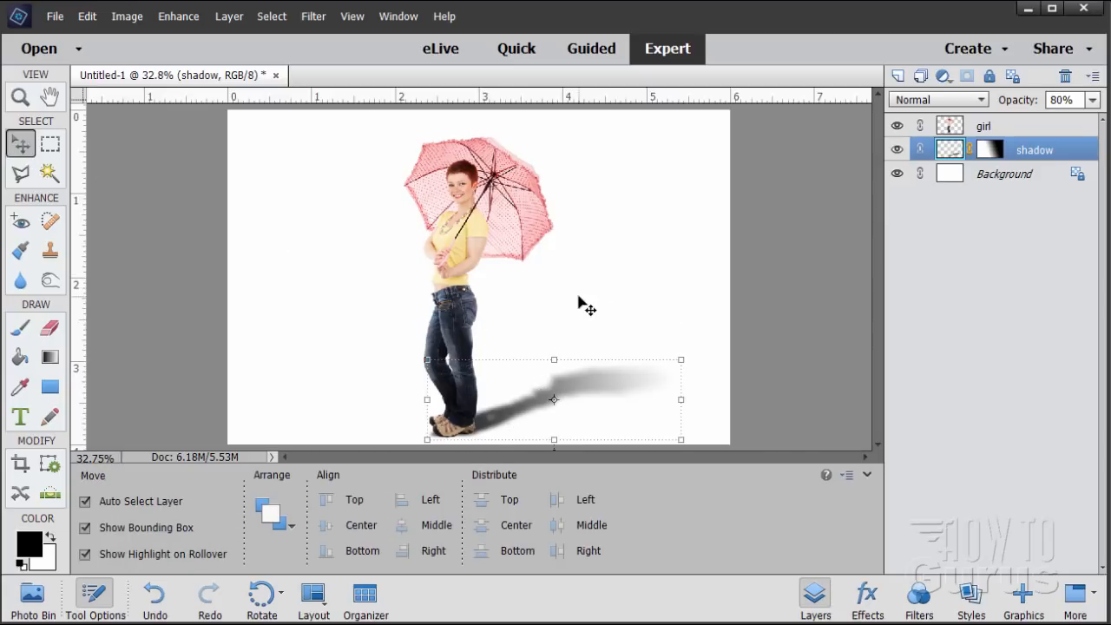
click(789, 290)
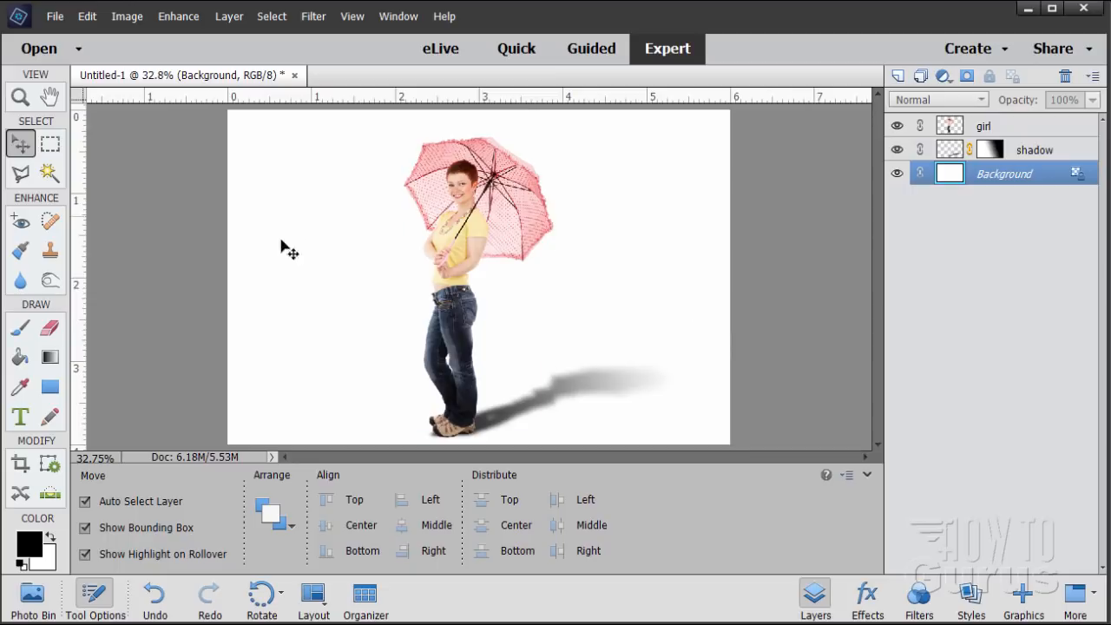
click(55, 16)
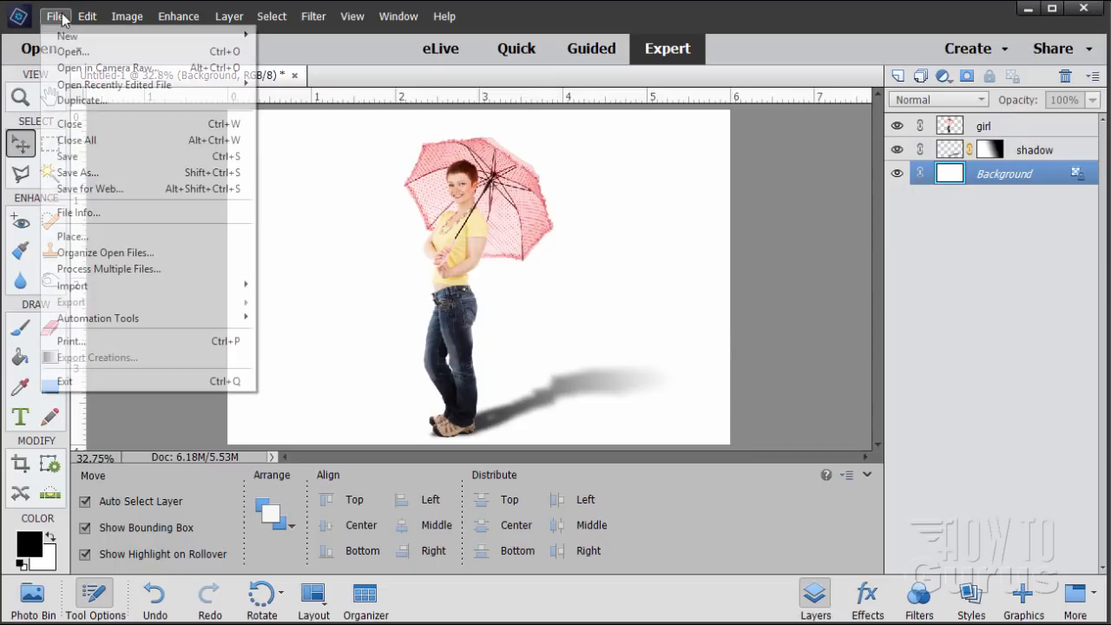
mouse_move(116, 87)
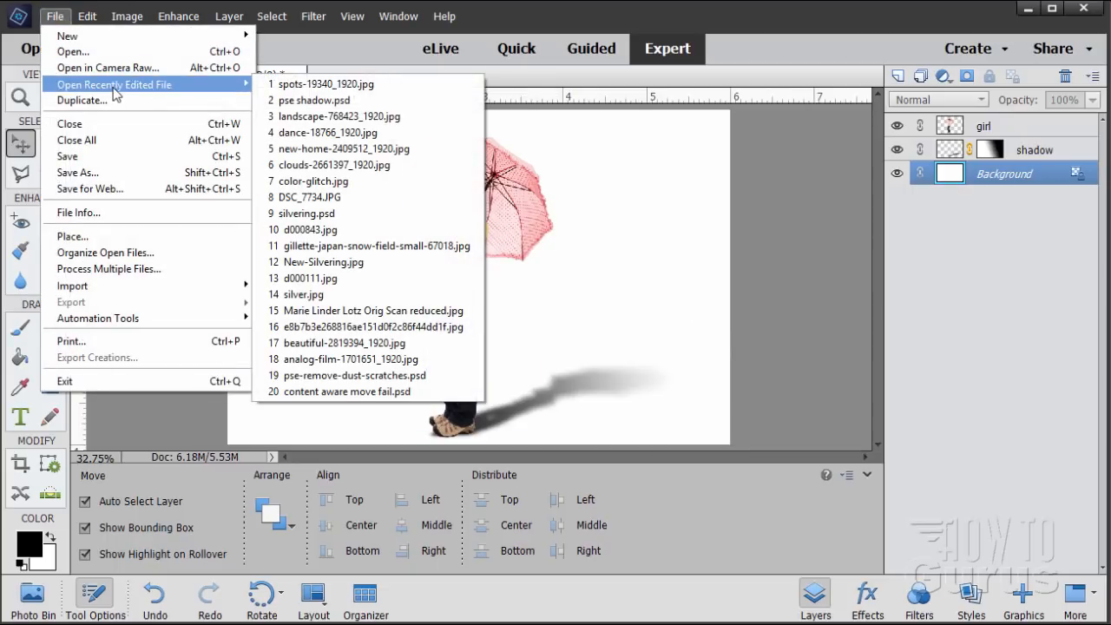
click(301, 116)
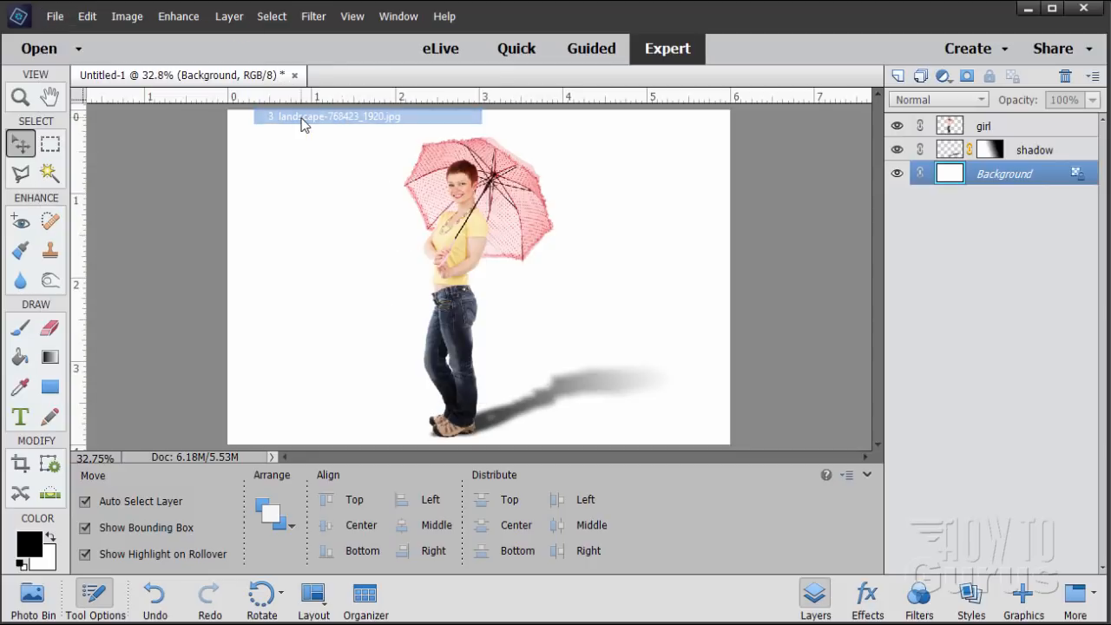
drag(389, 81, 971, 283)
drag(949, 126, 573, 200)
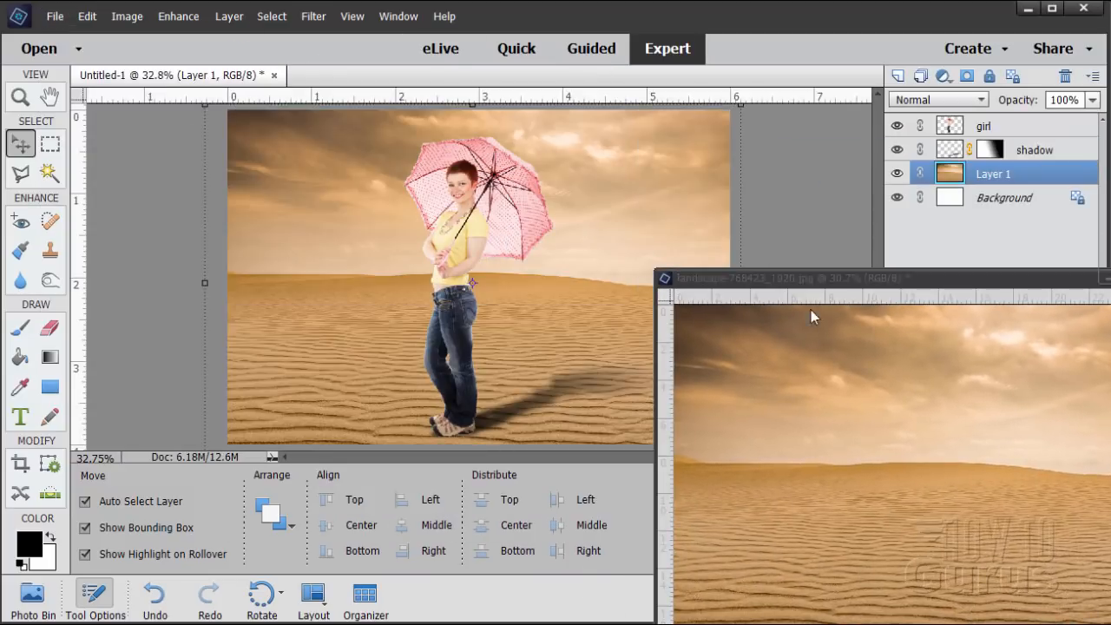
Step: Close the landscape photo and the original spots-19340_1920.jpg photo, leaving only the composition open
drag(702, 282, 689, 282)
click(743, 231)
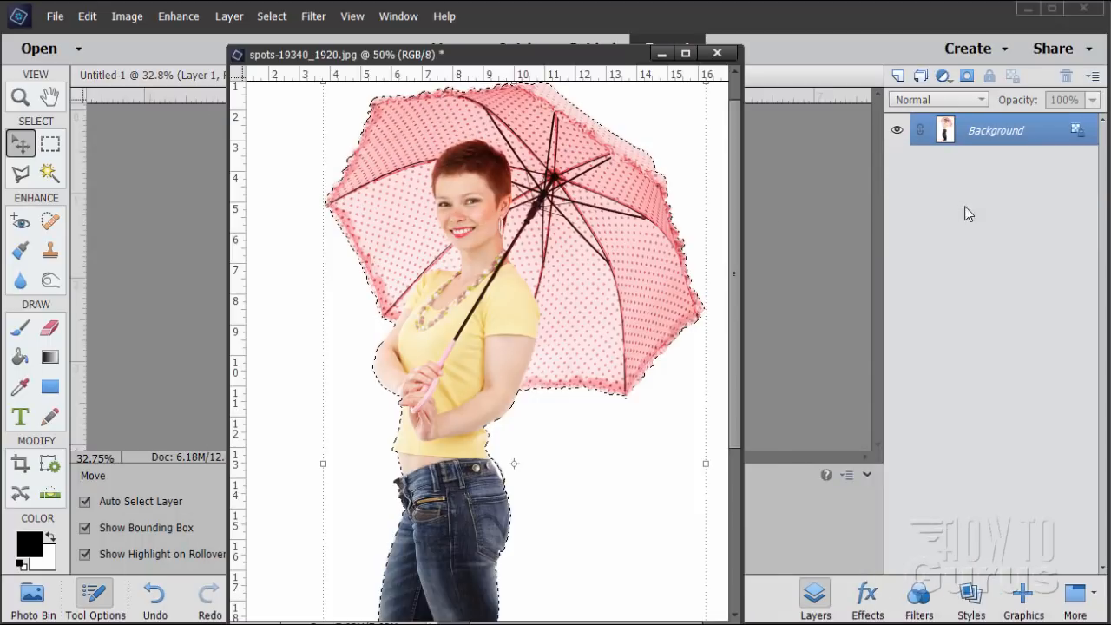
click(717, 53)
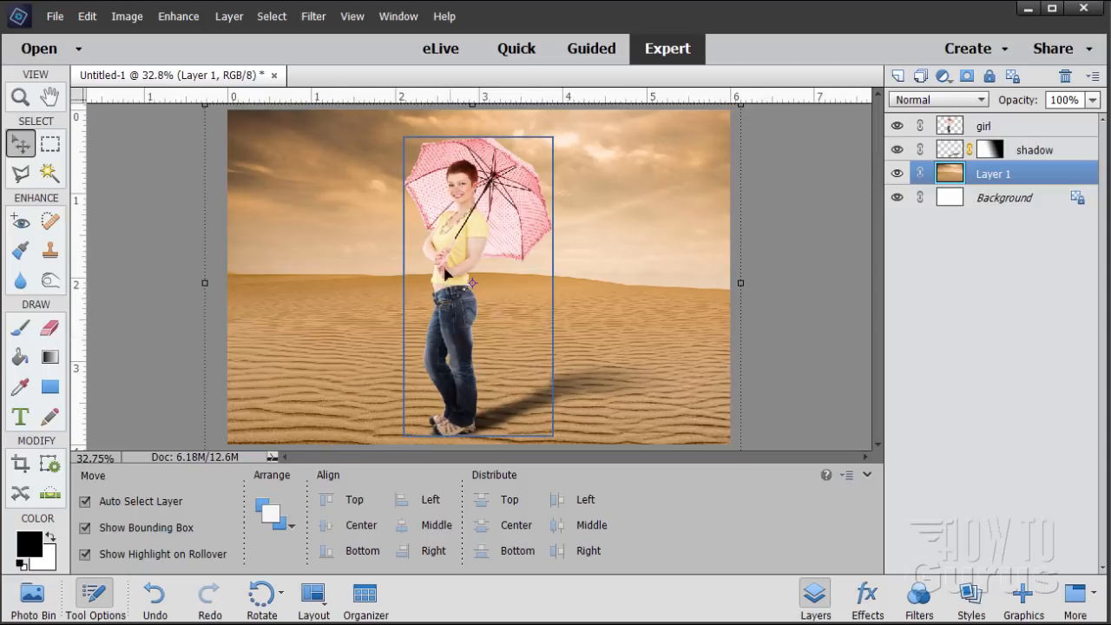
Step: Add a Photo Filter adjustment layer above the girl layer, using the previous layer to create a clipping mask
click(1011, 130)
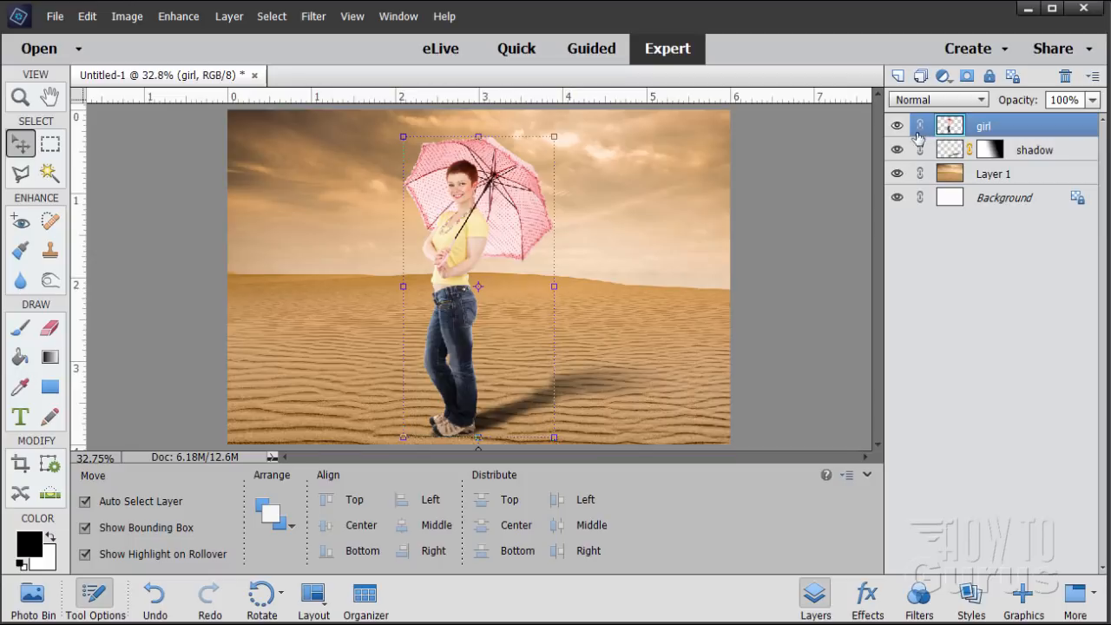
click(229, 16)
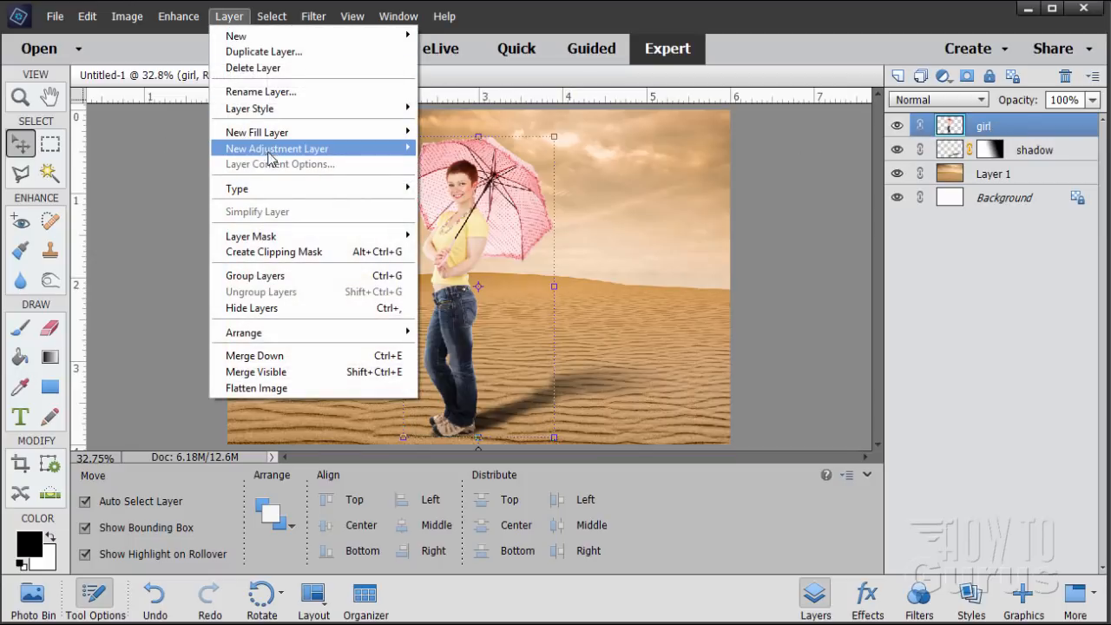
mouse_move(269, 156)
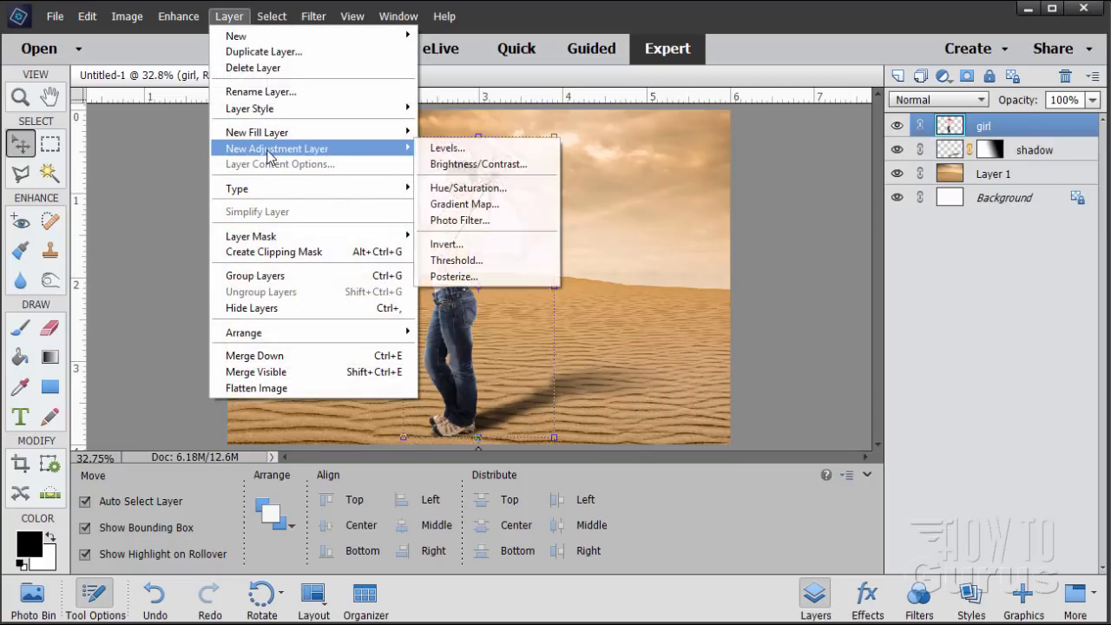
click(443, 221)
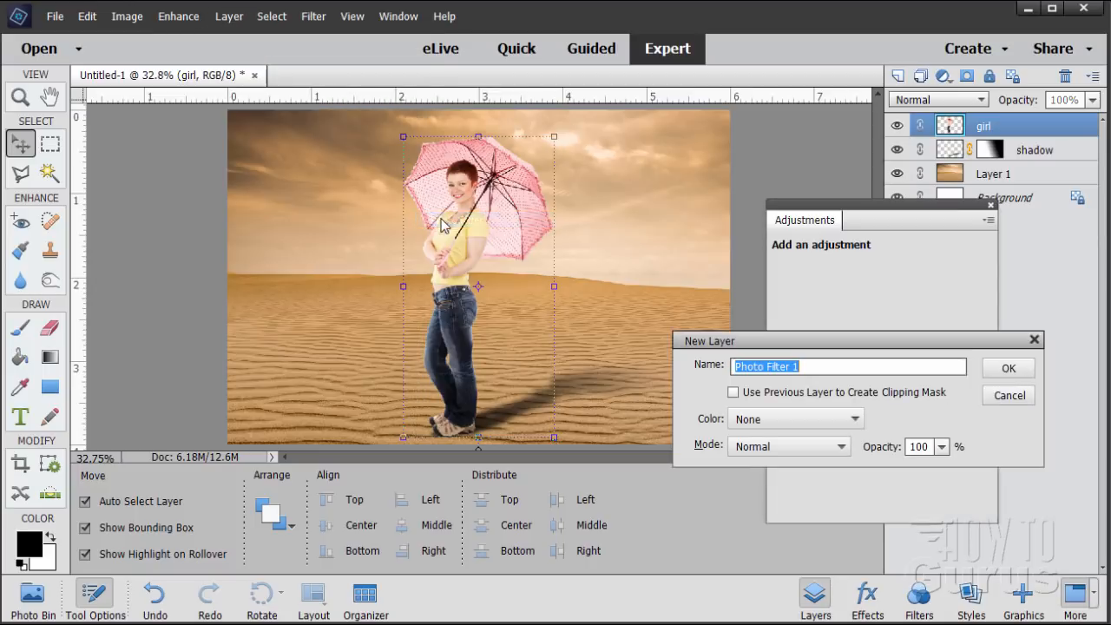
click(733, 392)
click(1008, 368)
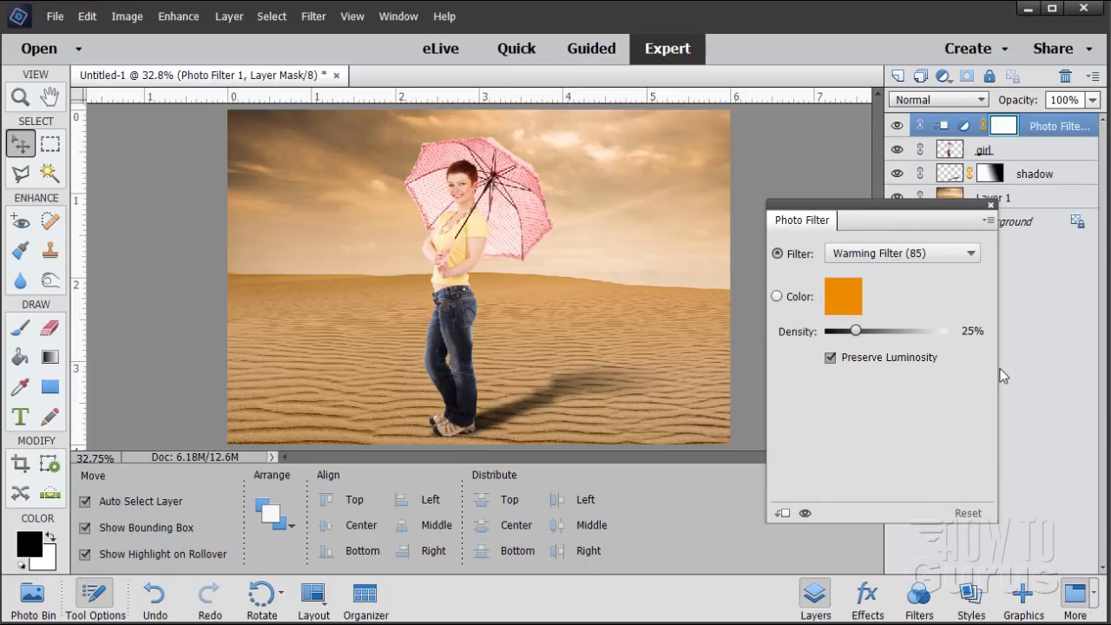
Step: Tint the woman with Warming Filter (85) at 50% density and close the filter settings
click(945, 257)
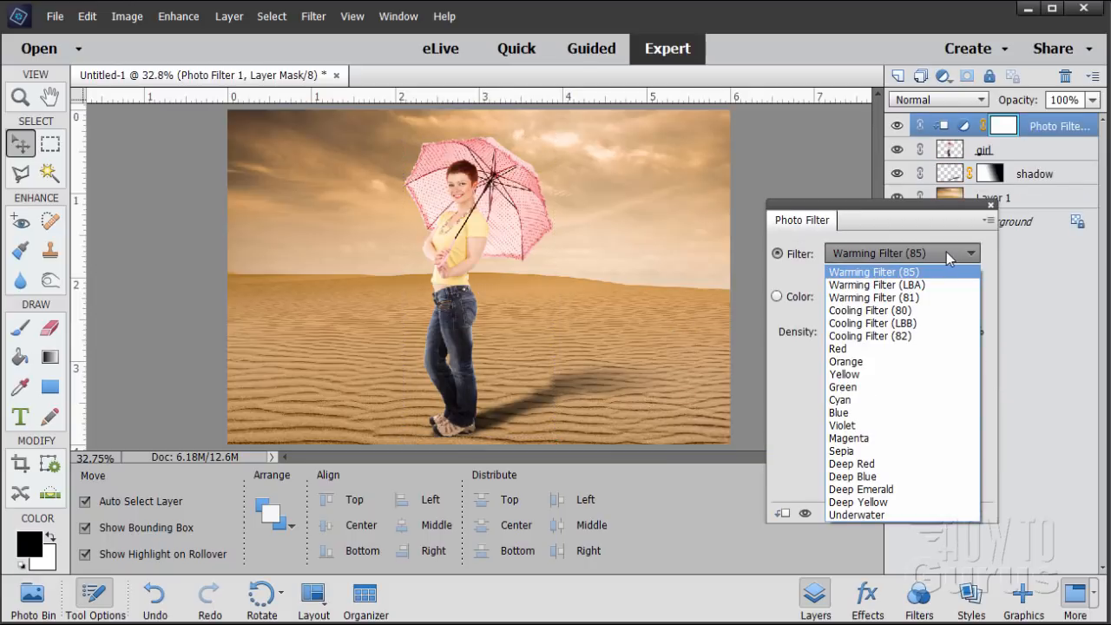
click(889, 272)
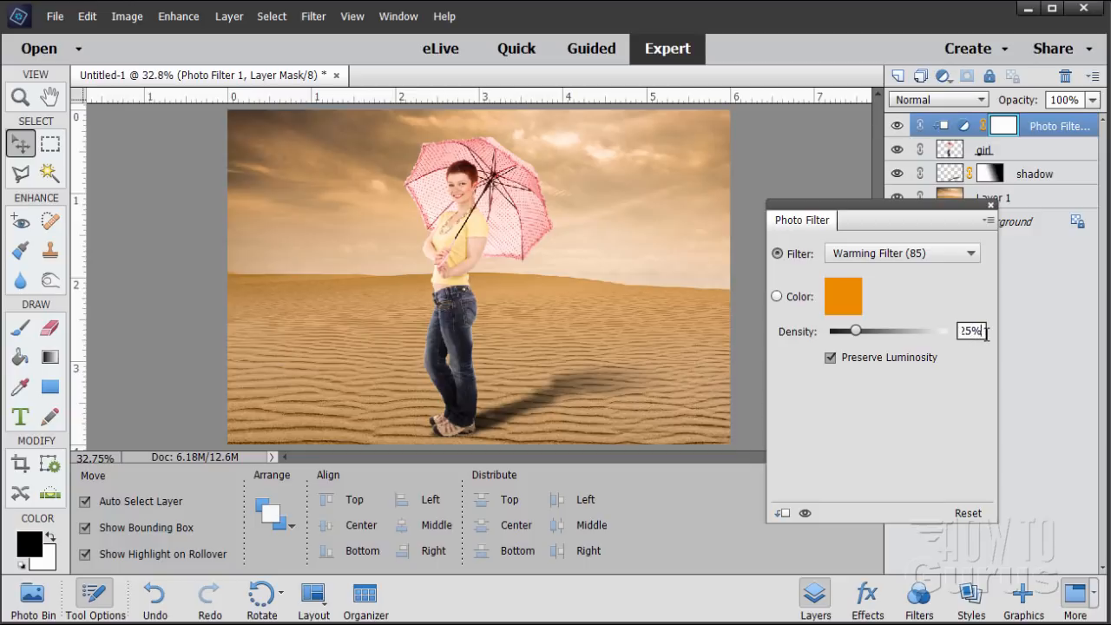
drag(973, 338, 944, 336)
text(50)
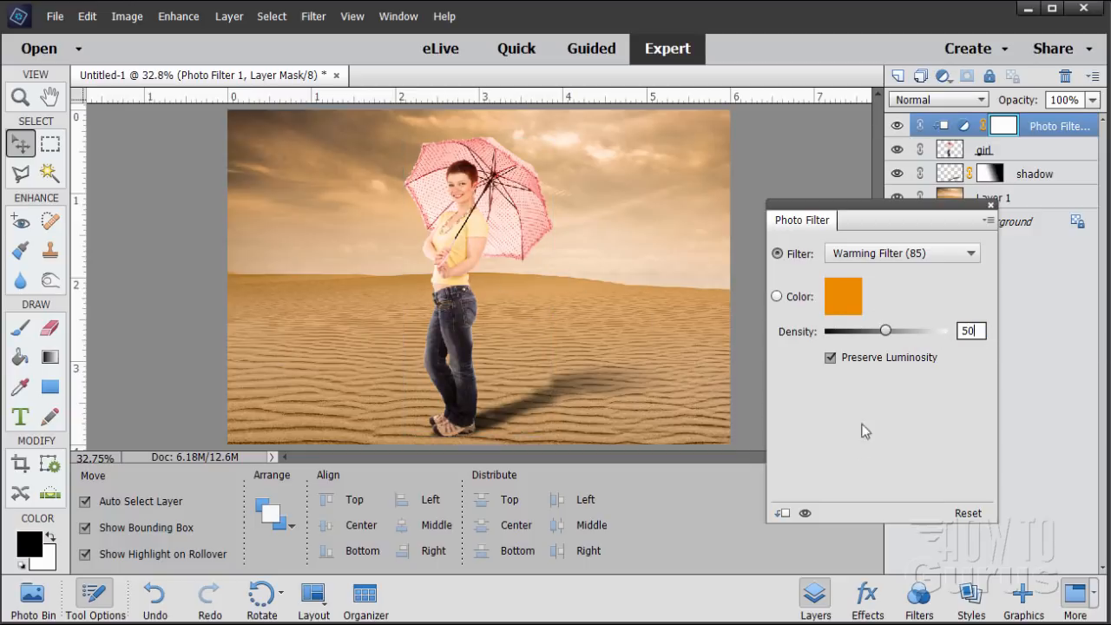
click(990, 205)
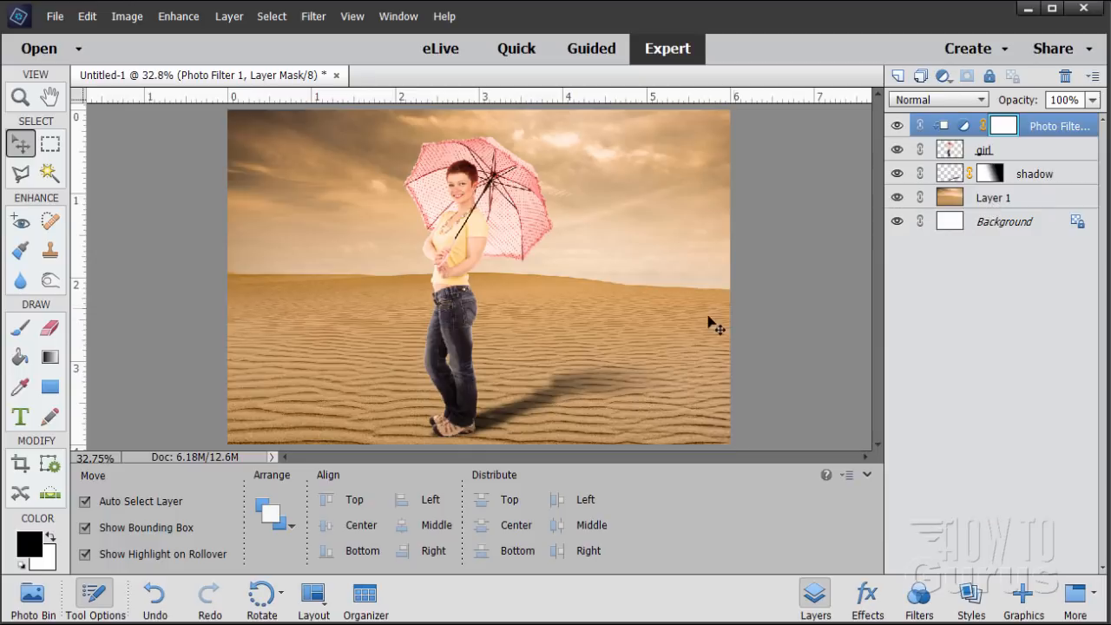